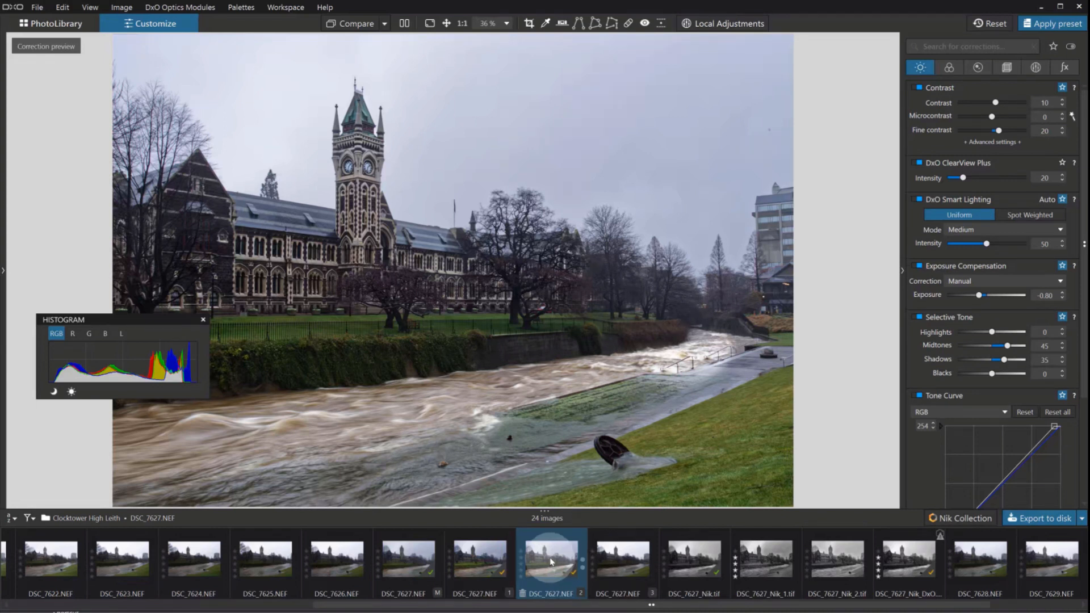
- Review the black-and-white DSC_7627_Nik_2.tif and the editing notes in riverNotes.txt
{"action": "left_click", "coordinate": [838, 565]}
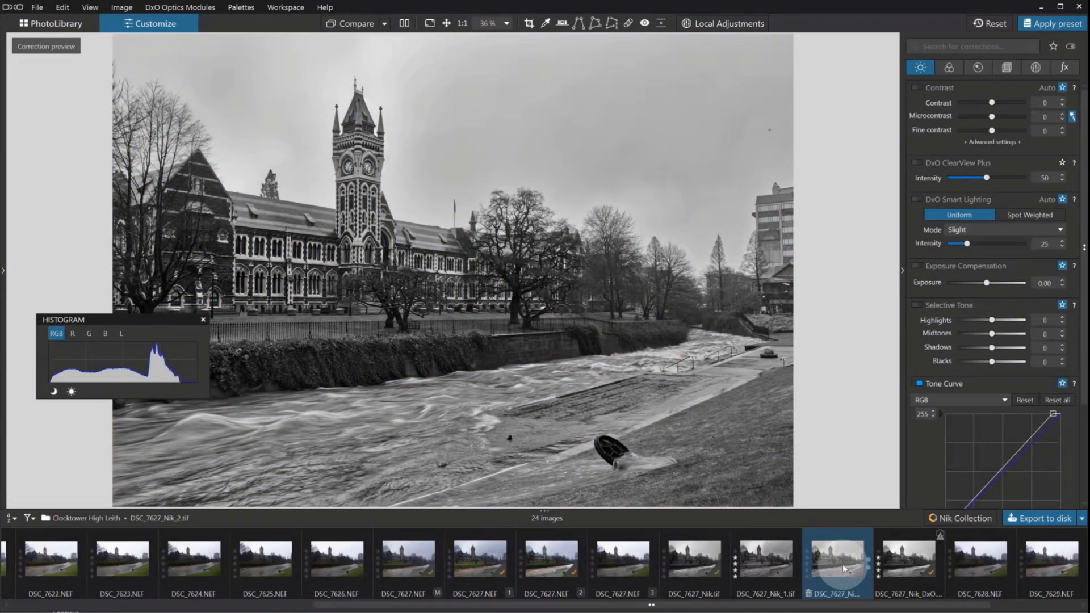
{"action": "left_click_drag", "start_coordinate": [1089, 99], "coordinate": [987, 87]}
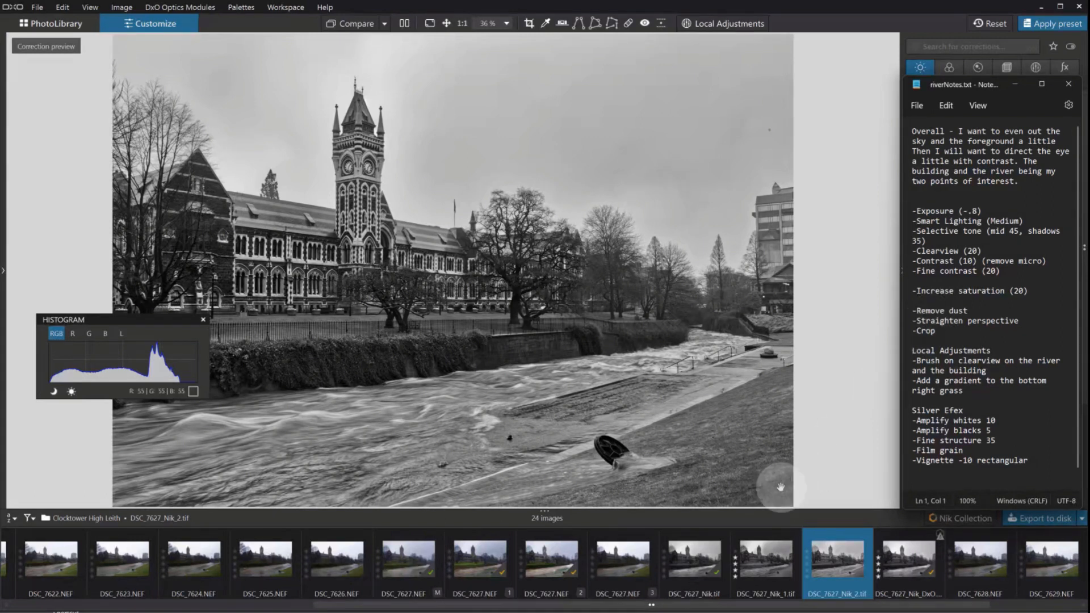
- Open virtual copy 3 of DSC_7627.NEF and inspect its trees and sky at 100% zoom
{"action": "left_click", "coordinate": [603, 554]}
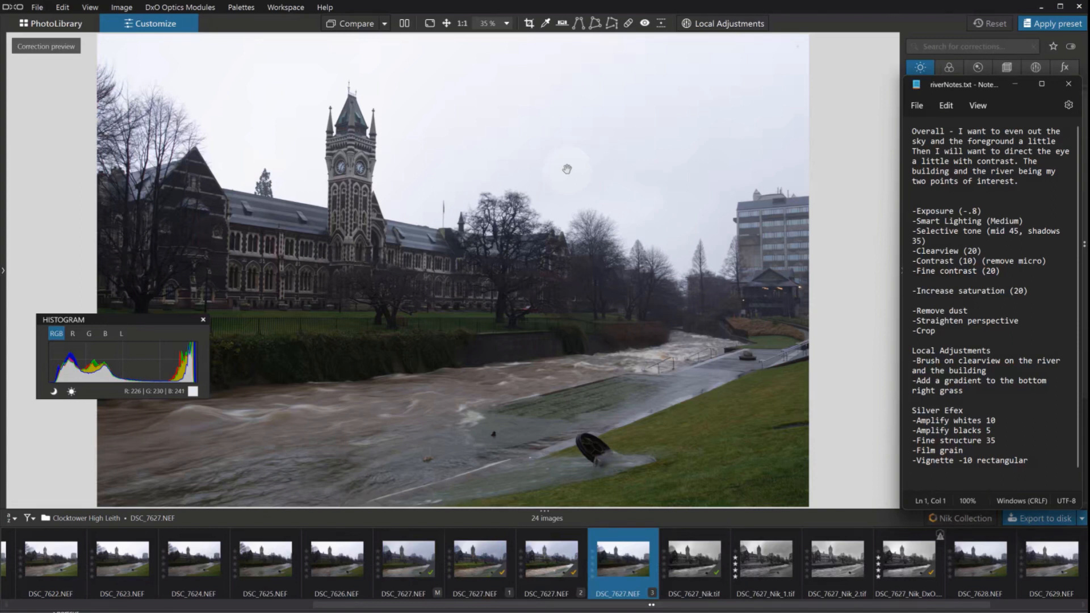
{"action": "left_click", "coordinate": [592, 237]}
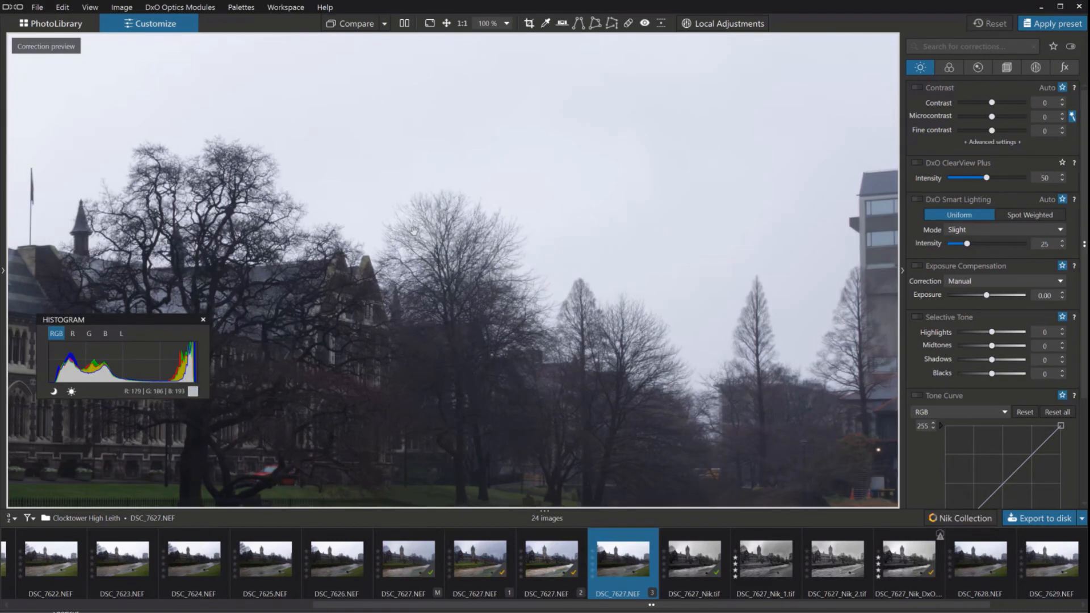
{"action": "left_click", "coordinate": [455, 244]}
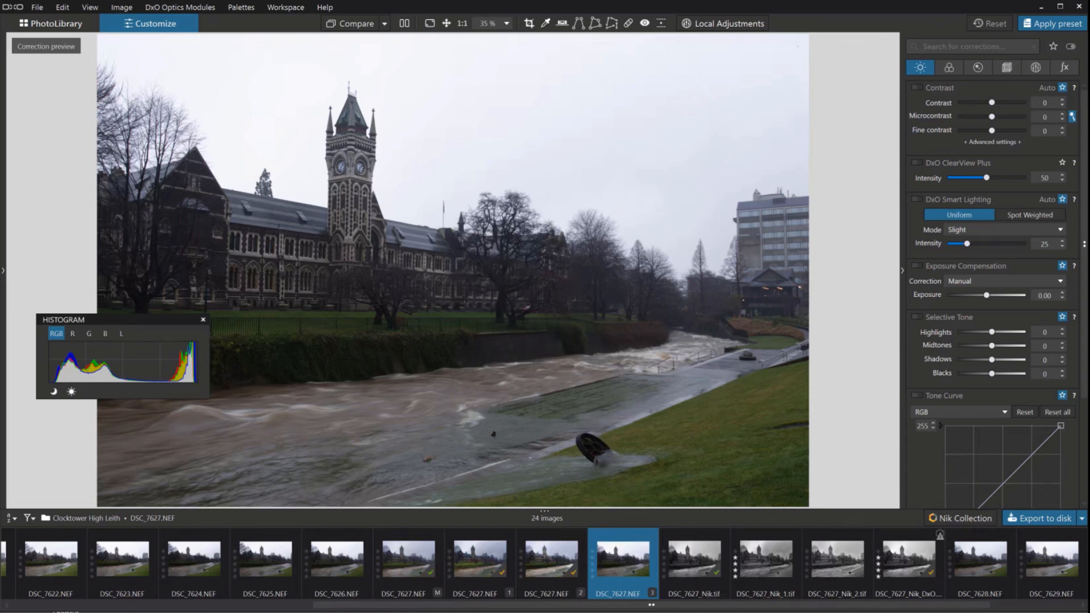
{"action": "left_click", "coordinate": [737, 611]}
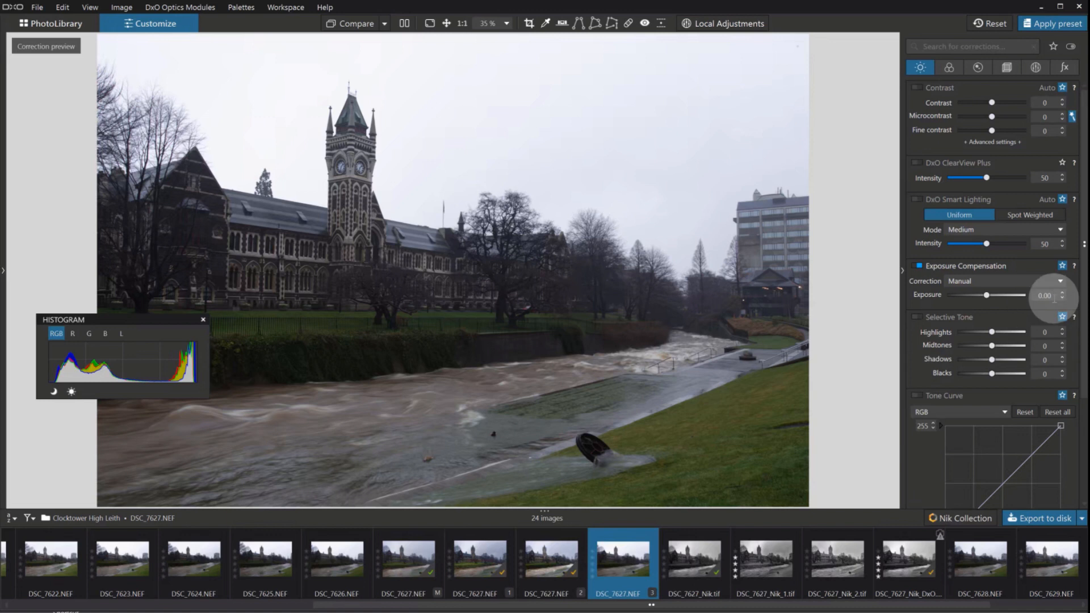
- Set the photo's manual exposure compensation to -0.80
{"action": "left_click_drag", "start_coordinate": [1054, 295], "coordinate": [1033, 296]}
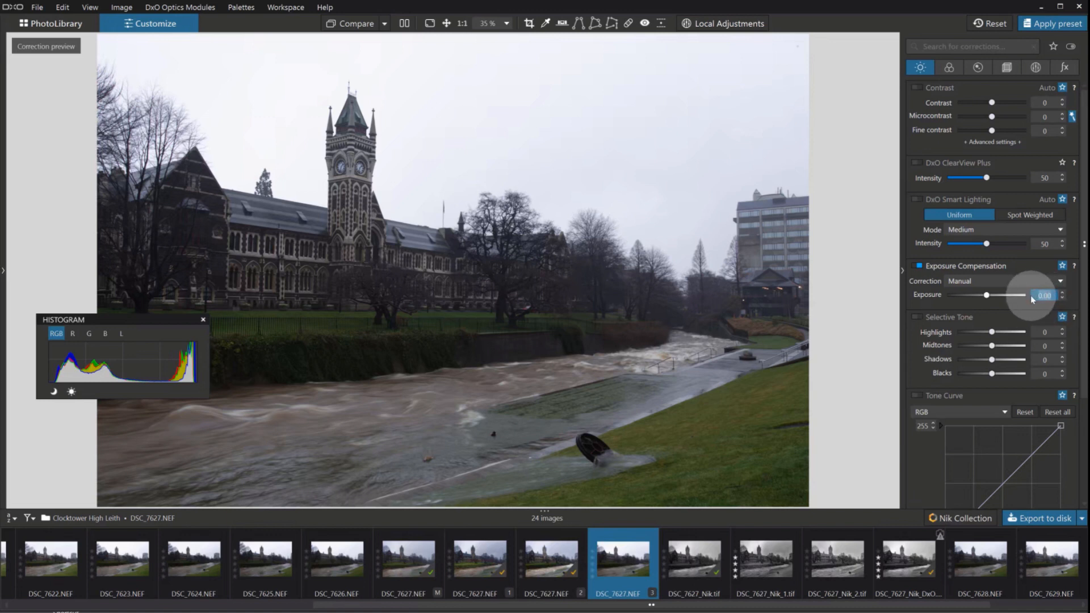
{"action": "type", "text": "-.8"}
{"action": "key", "text": "Return"}
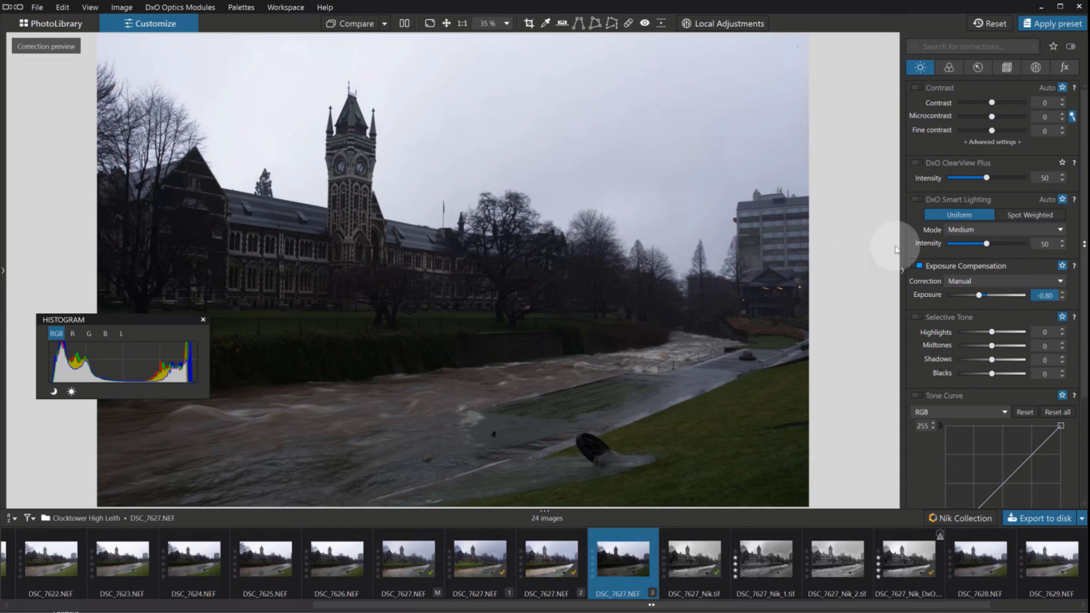
- Enable Smart Lighting in Spot Weighted mode and mark an area of the building beside the clock tower as its priority region
{"action": "left_click", "coordinate": [920, 200]}
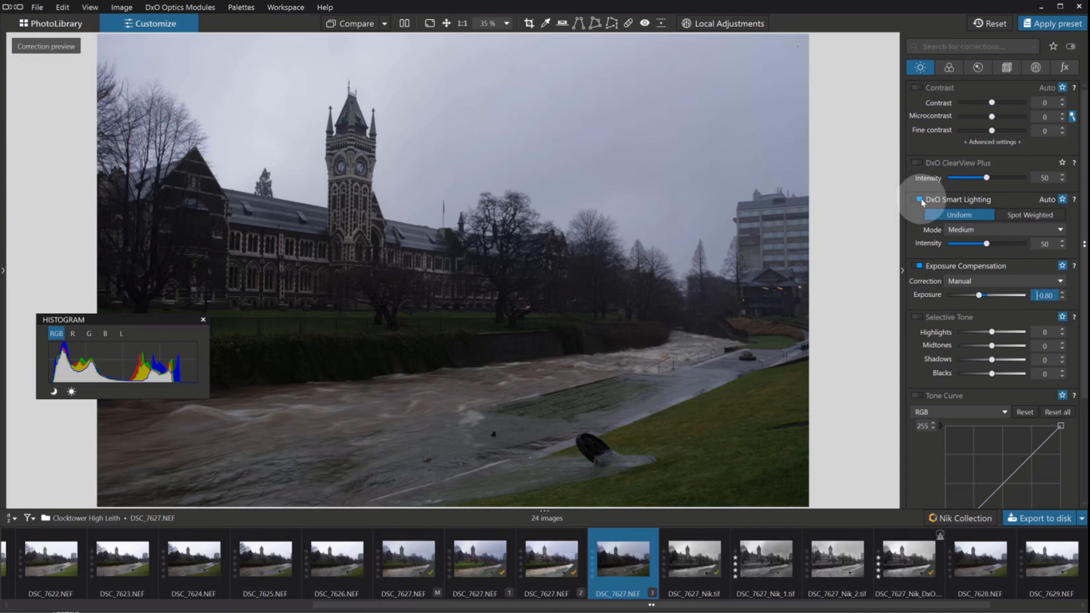
{"action": "left_click", "coordinate": [1026, 216]}
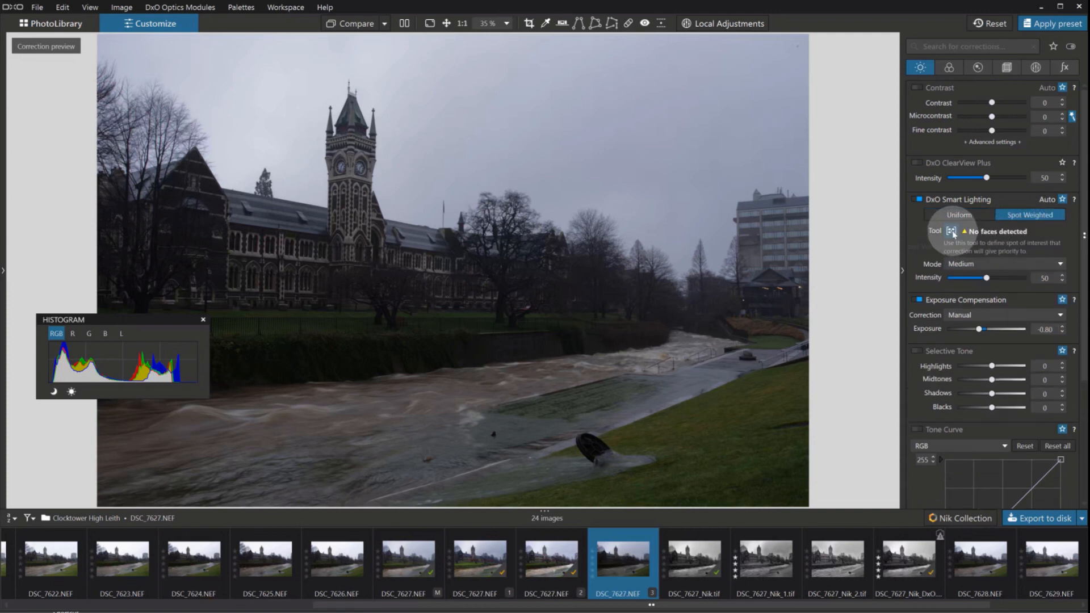
{"action": "left_click", "coordinate": [952, 232]}
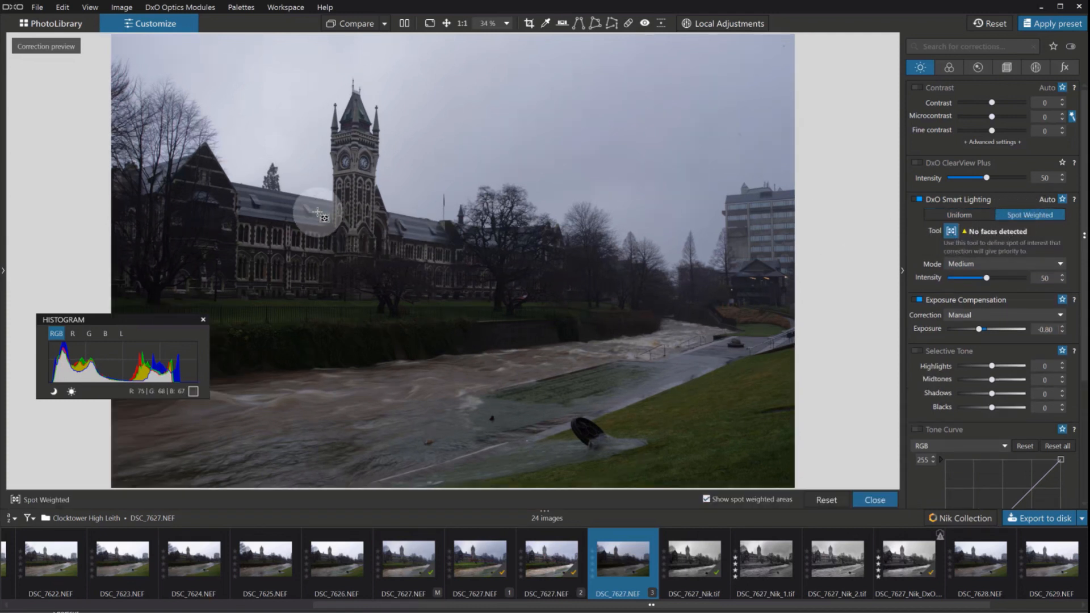
{"action": "left_click_drag", "start_coordinate": [306, 210], "coordinate": [389, 250]}
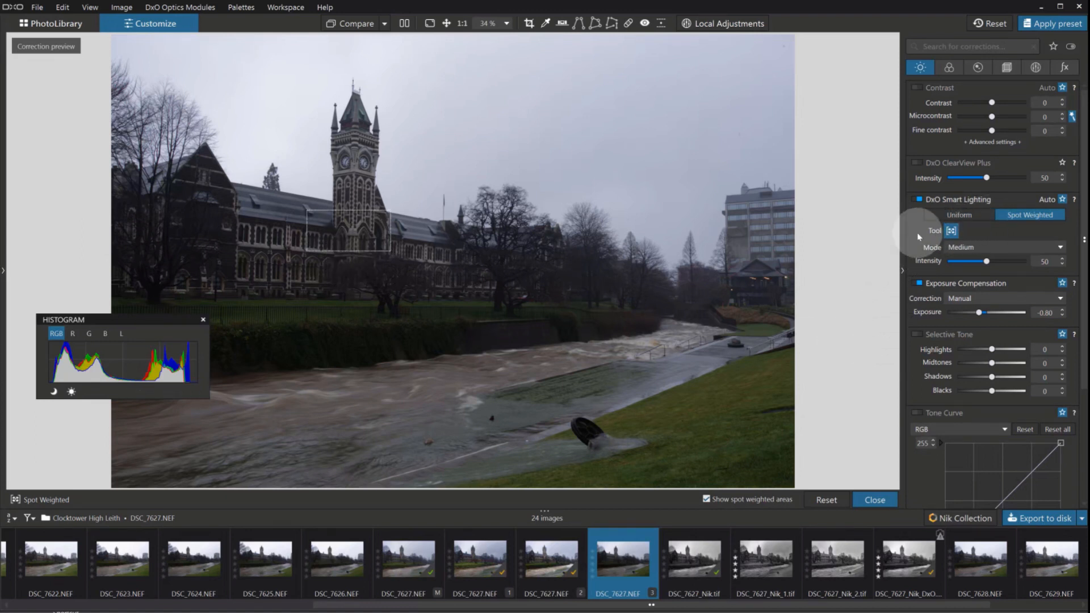
{"action": "left_click", "coordinate": [950, 231]}
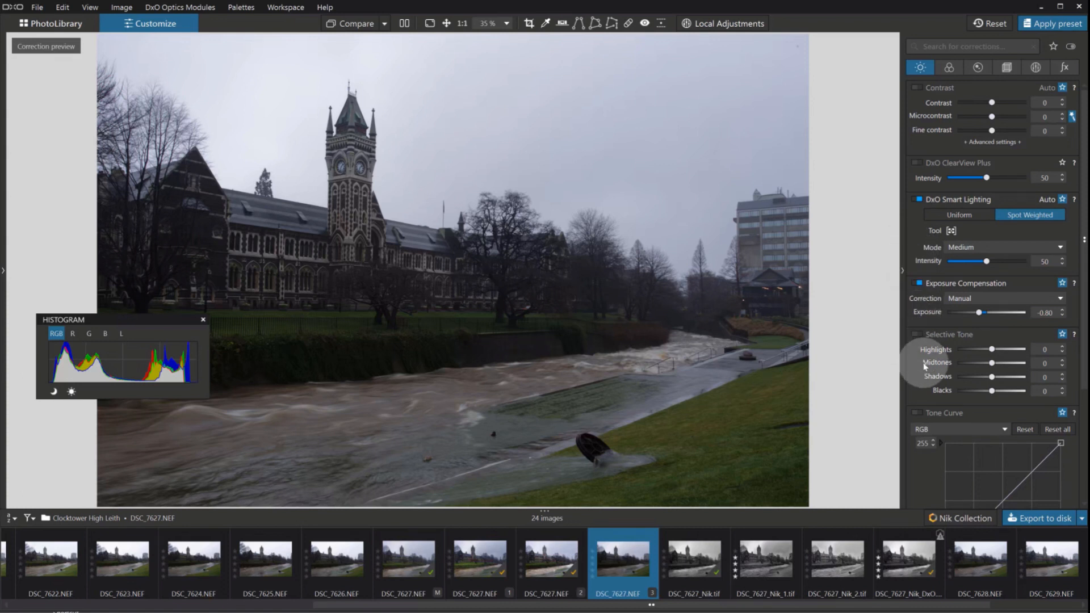
- Adjust Selective Tone, setting midtones to 45 and shadows to 25
{"action": "left_click_drag", "start_coordinate": [998, 365], "coordinate": [1008, 365]}
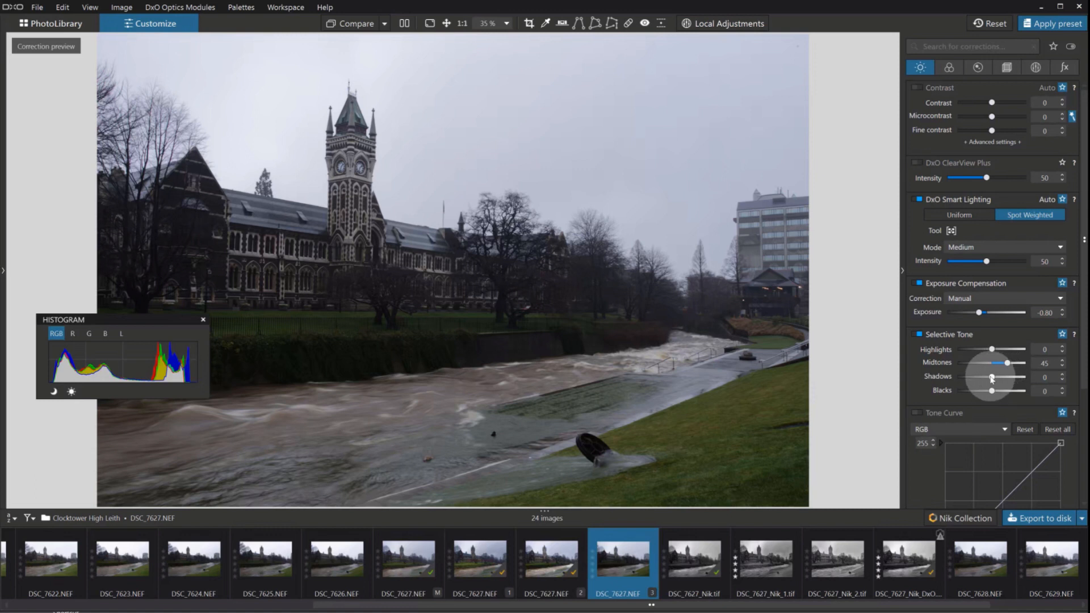
{"action": "left_click_drag", "start_coordinate": [991, 377], "coordinate": [1003, 377]}
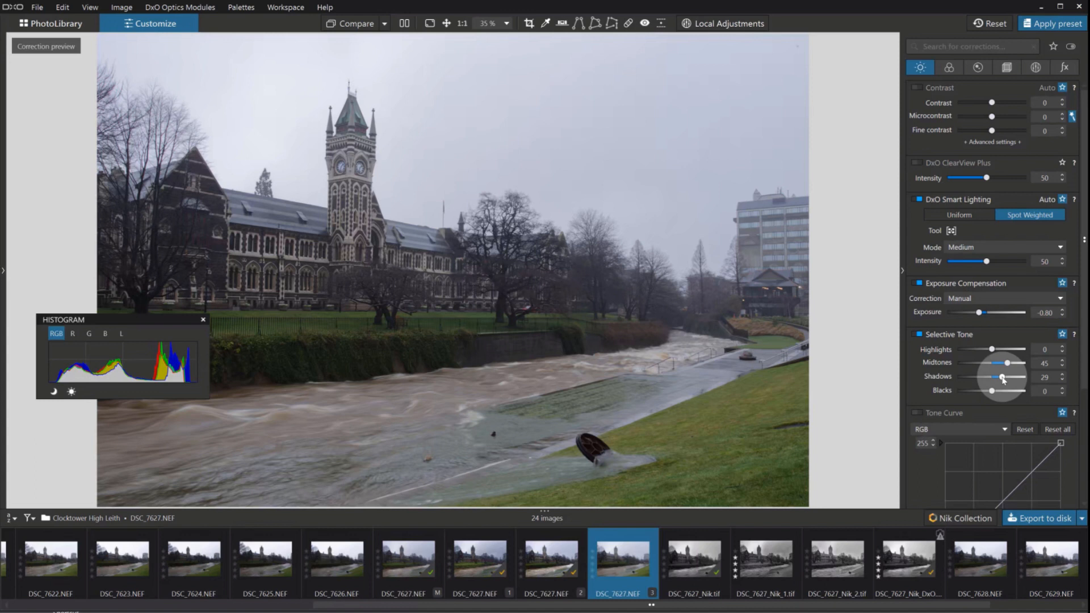
{"action": "left_click_drag", "start_coordinate": [1002, 377], "coordinate": [1003, 377]}
{"action": "left_click", "coordinate": [1062, 374]}
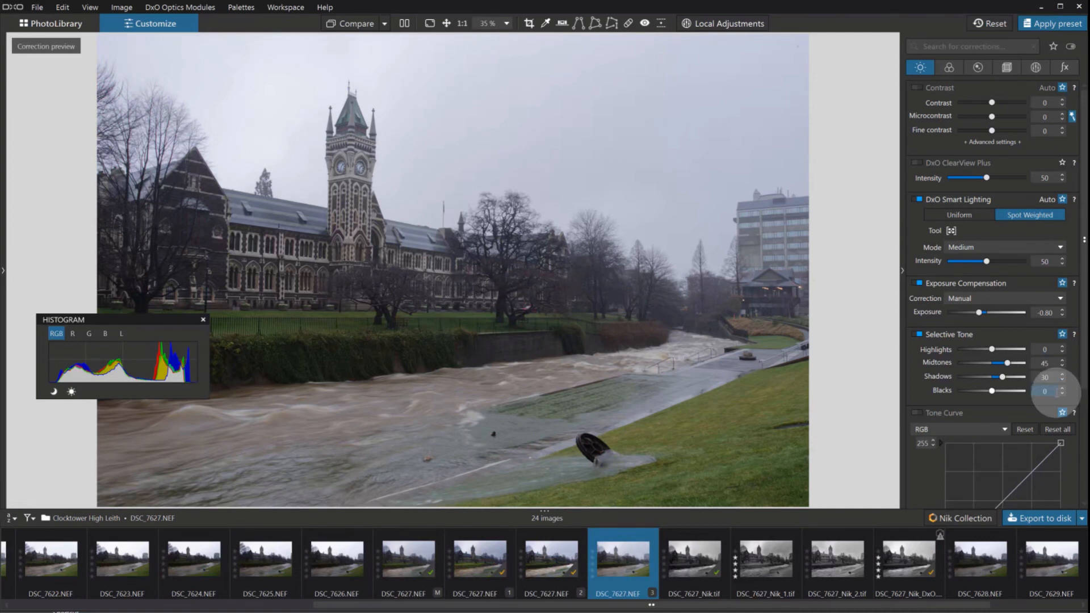
{"action": "left_click", "coordinate": [1060, 396]}
{"action": "left_click", "coordinate": [1063, 380]}
{"action": "left_click", "coordinate": [1062, 380]}
{"action": "left_click", "coordinate": [1062, 381]}
{"action": "left_click", "coordinate": [1063, 381]}
{"action": "left_click", "coordinate": [1062, 380]}
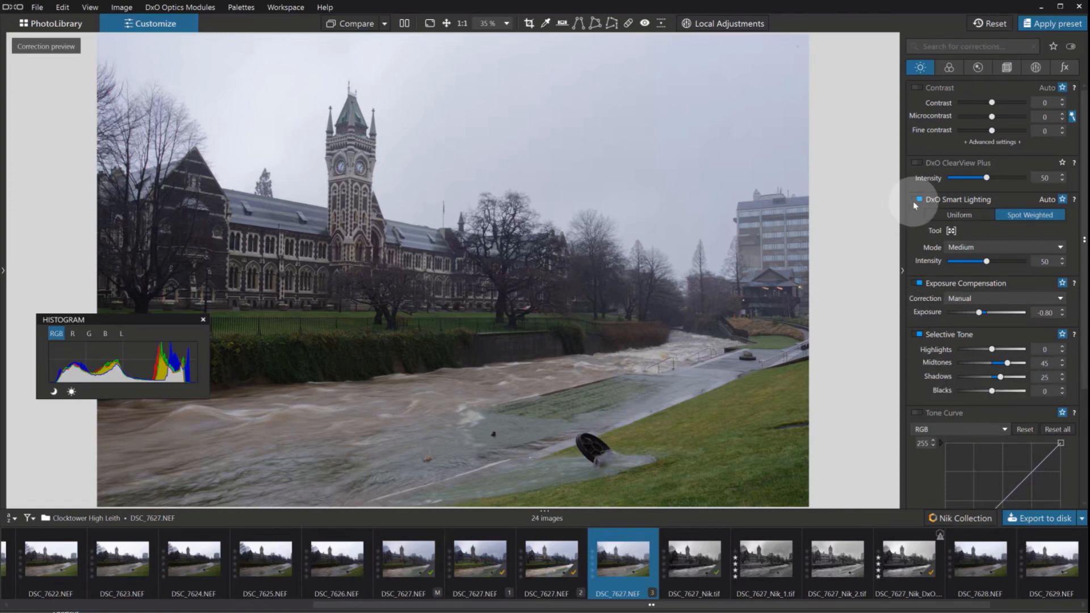
- Enable ClearView Plus with an intensity of 20
{"action": "left_click", "coordinate": [919, 164]}
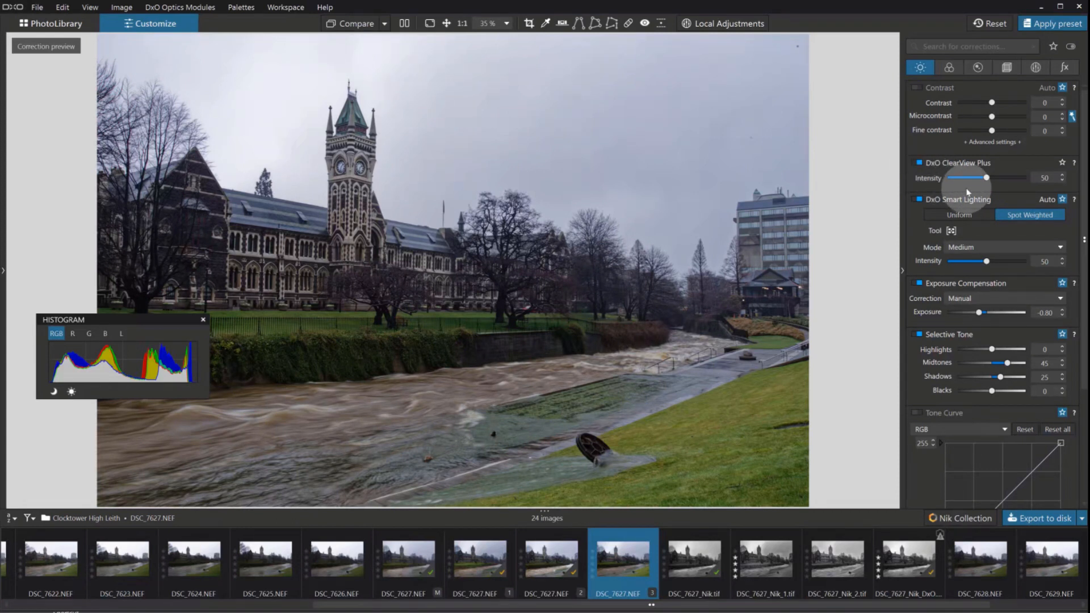
{"action": "left_click_drag", "start_coordinate": [987, 178], "coordinate": [963, 179]}
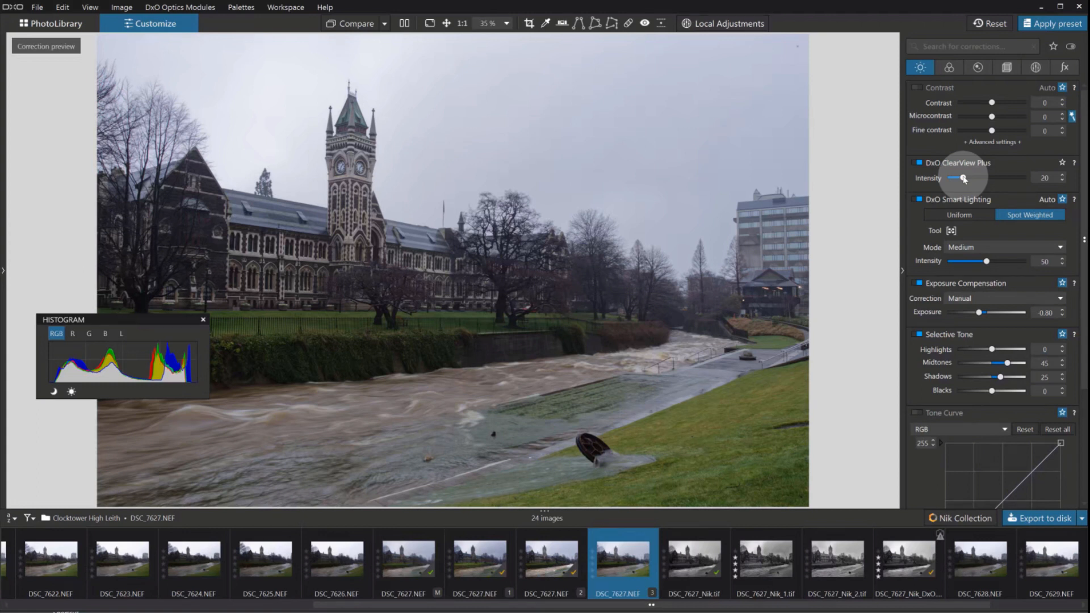
- Enable the Contrast correction with contrast 12, microcontrast 0 and fine contrast 19
{"action": "left_click", "coordinate": [919, 88]}
{"action": "left_click_drag", "start_coordinate": [992, 116], "coordinate": [998, 117]}
{"action": "double_click", "coordinate": [998, 118]}
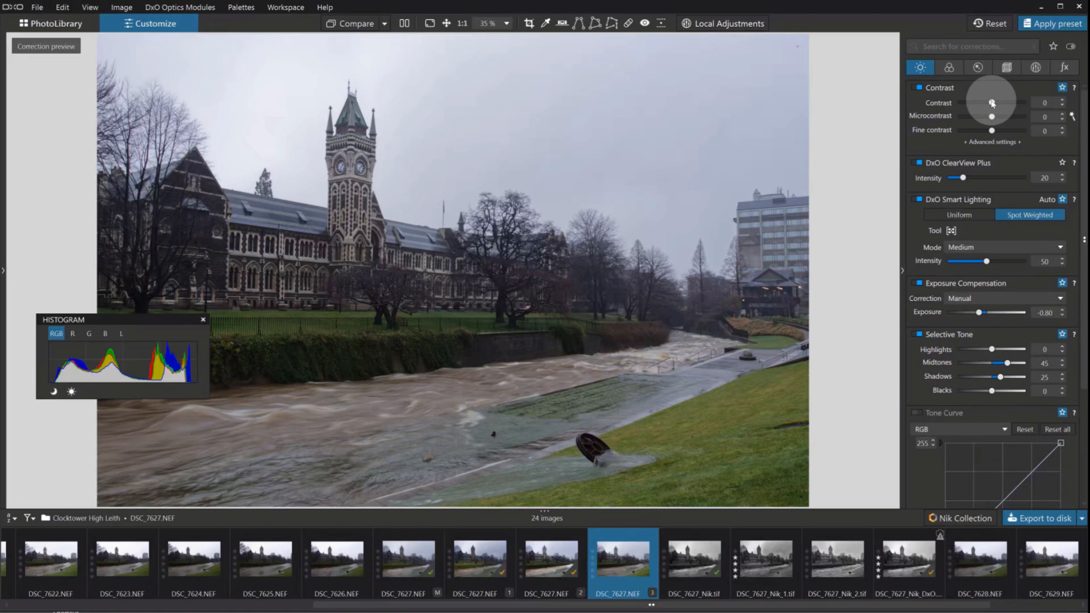
{"action": "left_click_drag", "start_coordinate": [992, 103], "coordinate": [996, 103]}
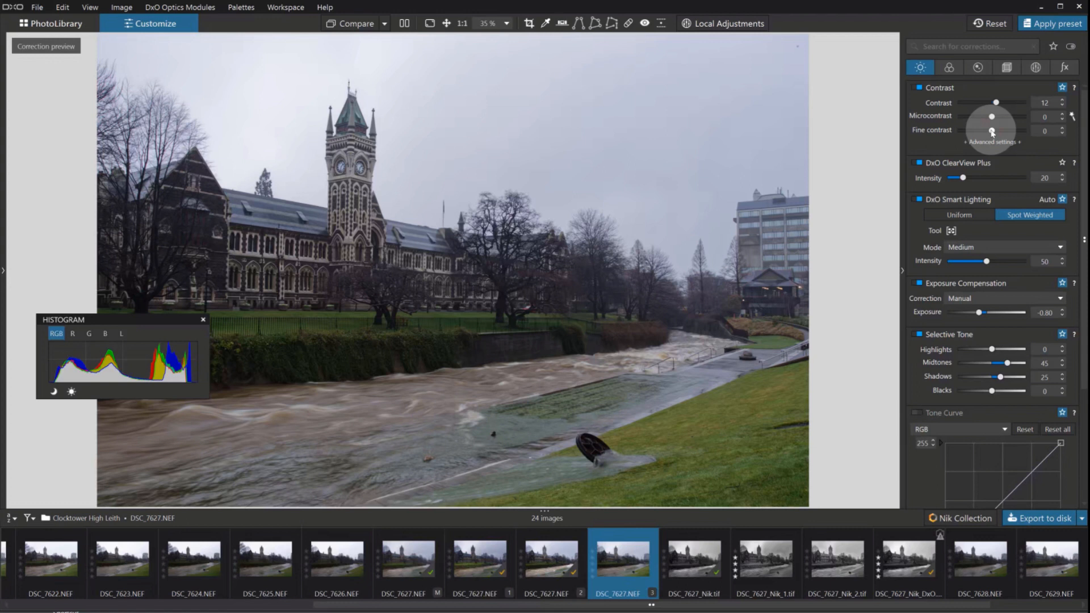
{"action": "left_click_drag", "start_coordinate": [991, 132], "coordinate": [999, 132]}
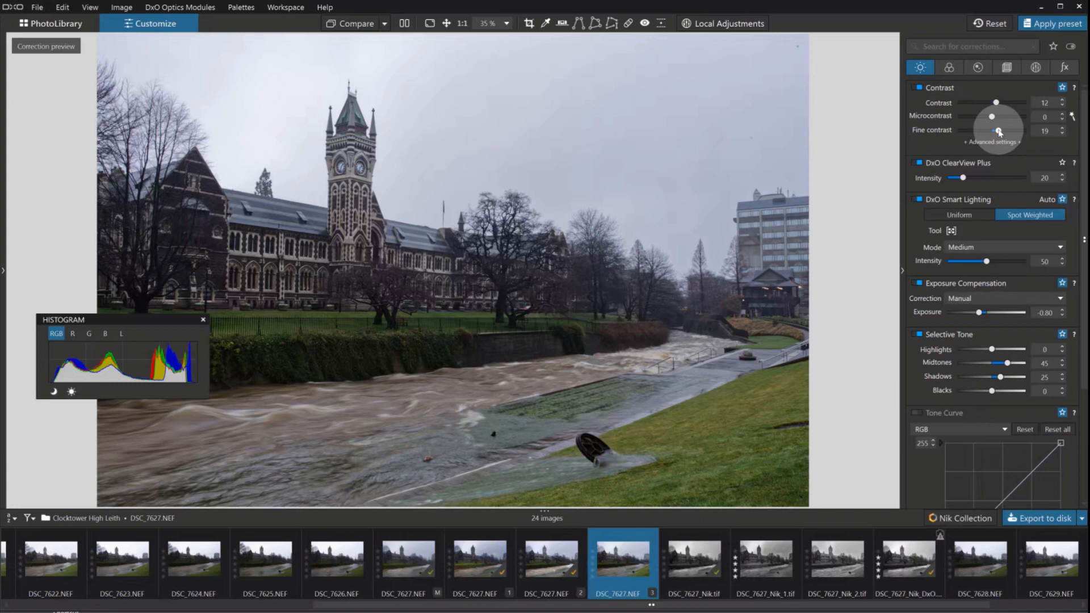
- Enable Color Accentuation and set the saturation to 20
{"action": "left_click", "coordinate": [949, 69]}
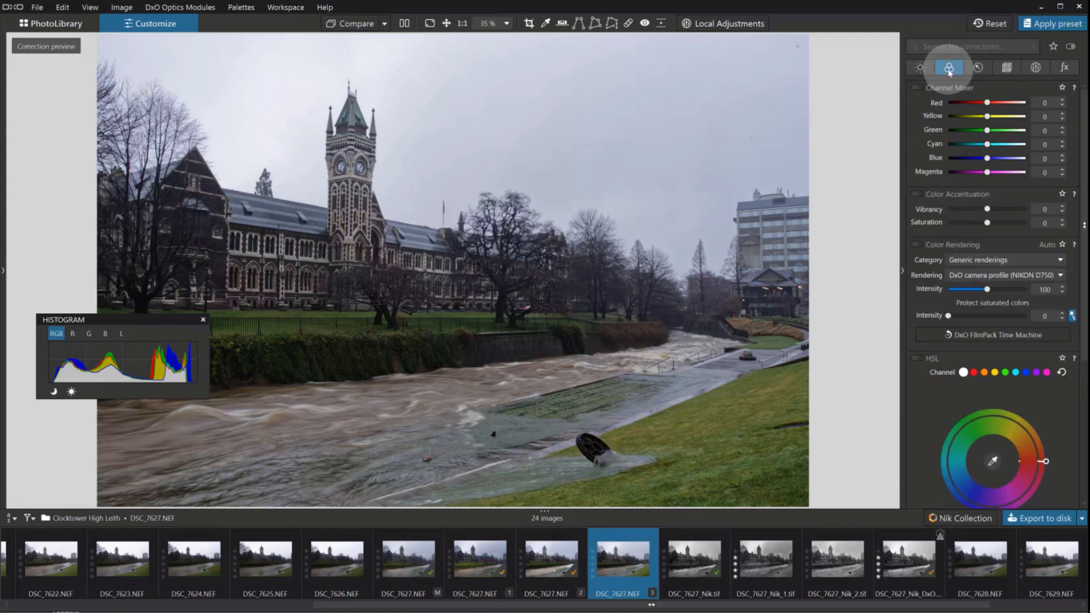
{"action": "left_click", "coordinate": [916, 195]}
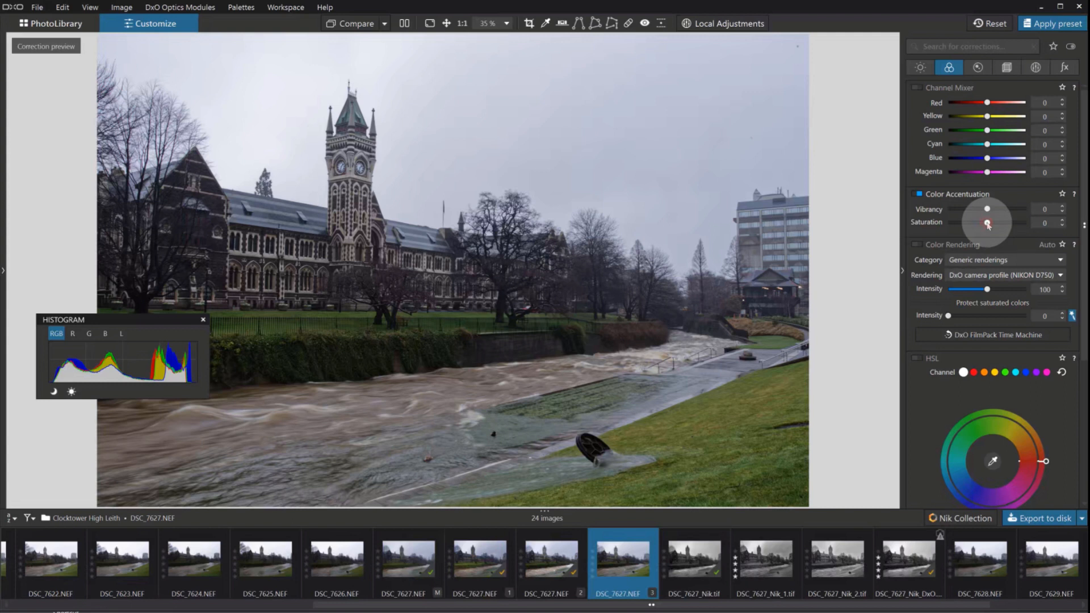
{"action": "left_click_drag", "start_coordinate": [989, 224], "coordinate": [995, 225]}
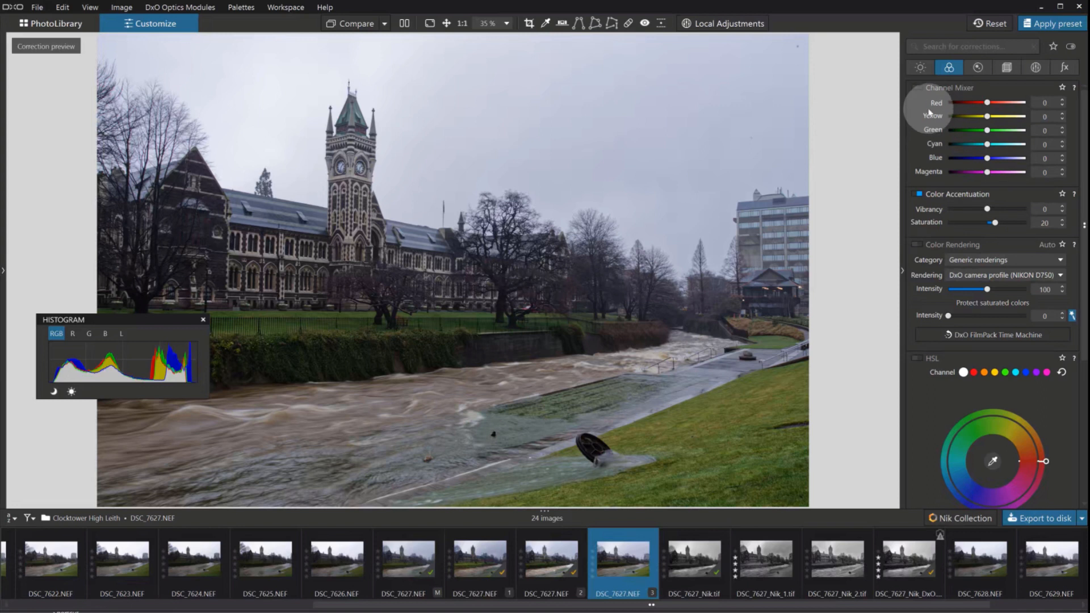
- Raise ClearView Plus intensity to 100 to expose sensor dust and repair the spots in the sky above the modern building
{"action": "left_click", "coordinate": [920, 68]}
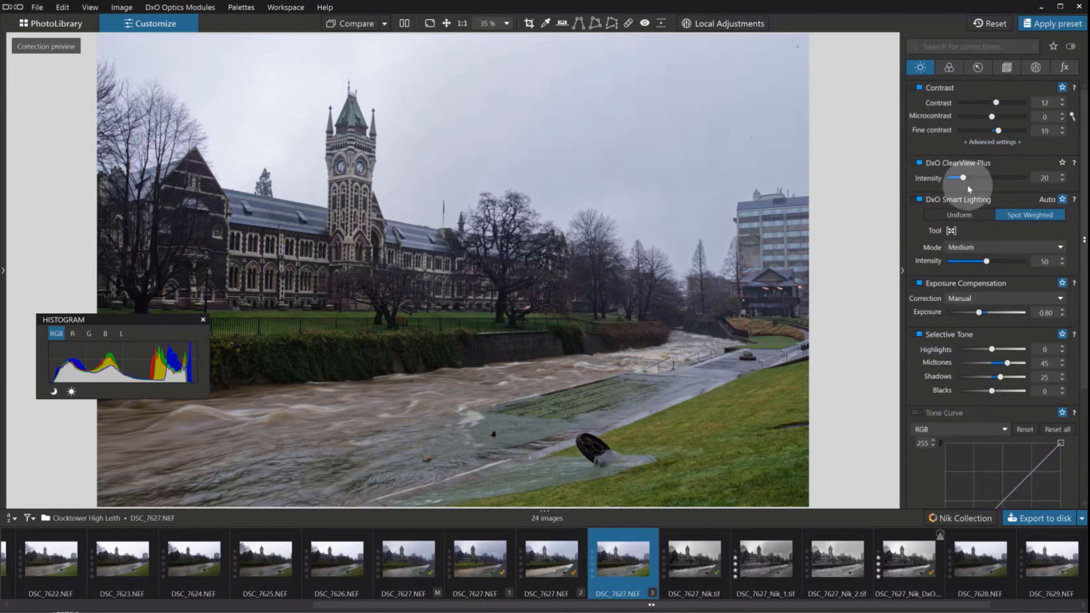
{"action": "left_click_drag", "start_coordinate": [963, 178], "coordinate": [1046, 178]}
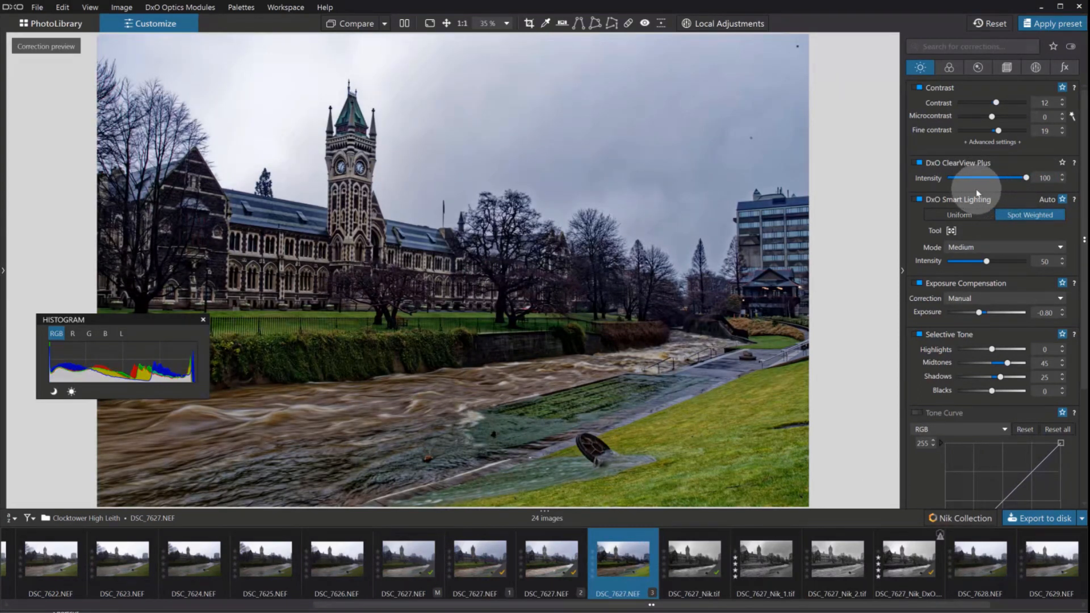
{"action": "left_click", "coordinate": [750, 133]}
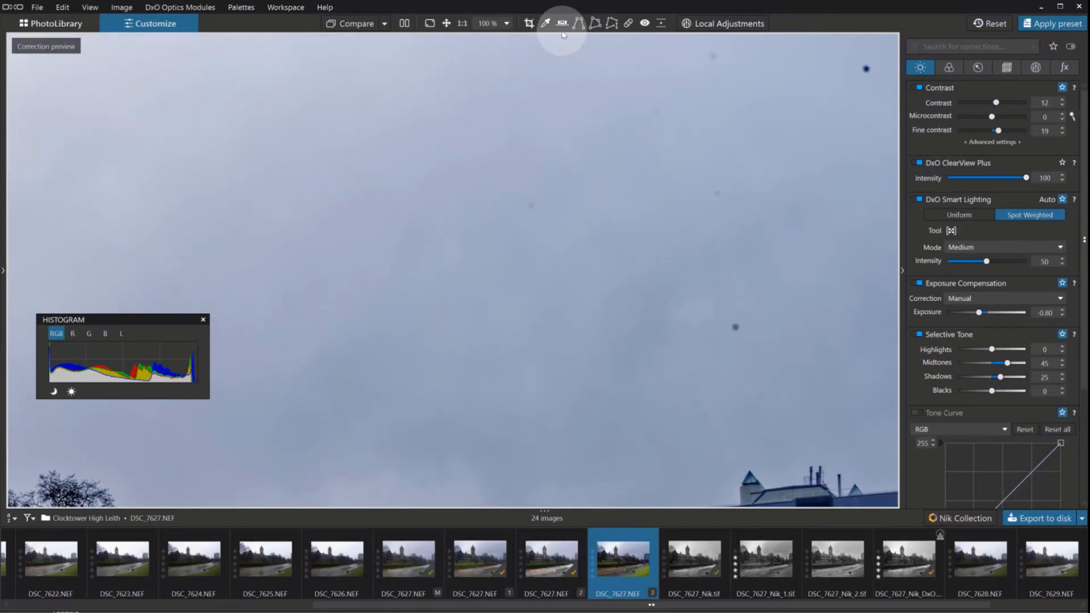
{"action": "left_click", "coordinate": [628, 24]}
{"action": "left_click", "coordinate": [735, 327]}
{"action": "left_click", "coordinate": [531, 206]}
{"action": "left_click", "coordinate": [656, 111]}
{"action": "left_click", "coordinate": [716, 82]}
{"action": "left_click", "coordinate": [846, 114]}
{"action": "left_click", "coordinate": [872, 71]}
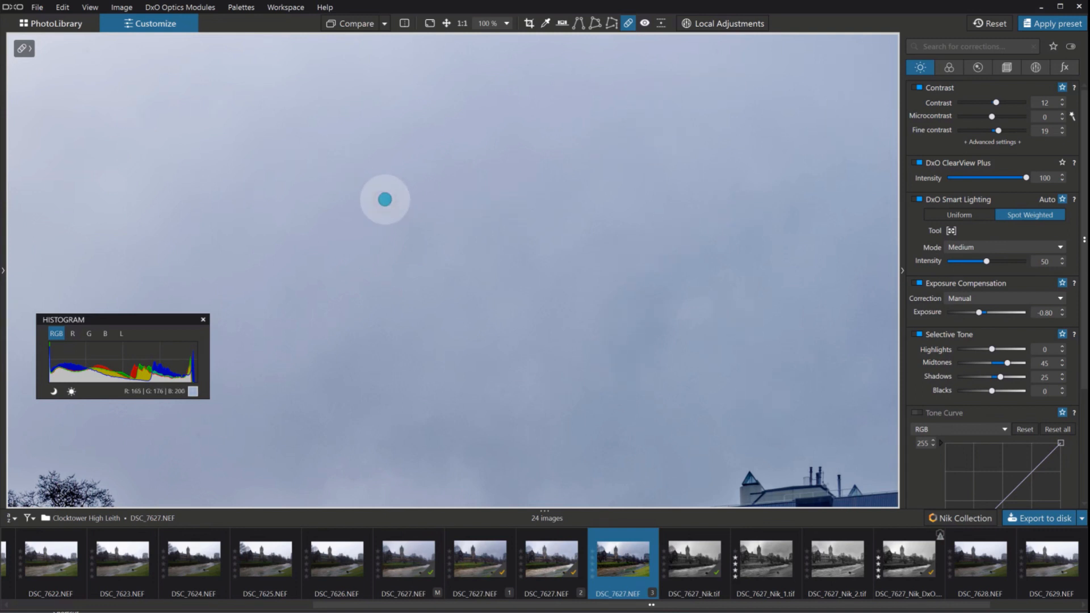
- Examine the rest of the sky for remaining dust spots at 100% zoom and leave the repair tool
{"action": "left_click_drag", "start_coordinate": [435, 234], "coordinate": [645, 228]}
{"action": "left_click_drag", "start_coordinate": [451, 282], "coordinate": [584, 281]}
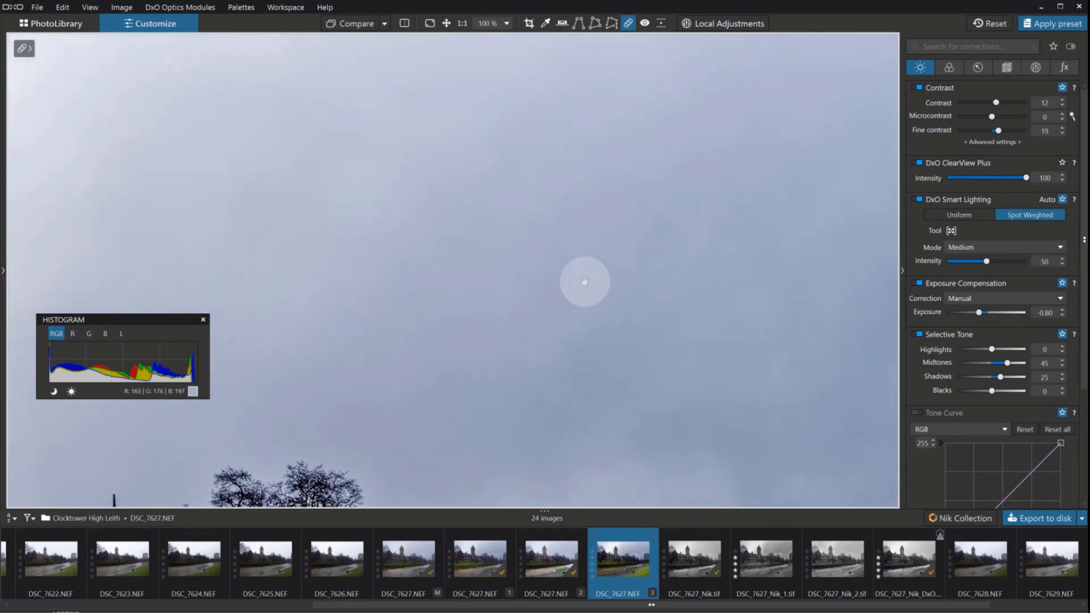
{"action": "left_click_drag", "start_coordinate": [346, 365], "coordinate": [588, 365]}
{"action": "left_click_drag", "start_coordinate": [443, 365], "coordinate": [539, 369]}
{"action": "left_click_drag", "start_coordinate": [419, 379], "coordinate": [482, 381]}
{"action": "left_click_drag", "start_coordinate": [315, 400], "coordinate": [454, 400]}
{"action": "left_click_drag", "start_coordinate": [347, 331], "coordinate": [406, 330]}
{"action": "left_click_drag", "start_coordinate": [314, 261], "coordinate": [539, 407]}
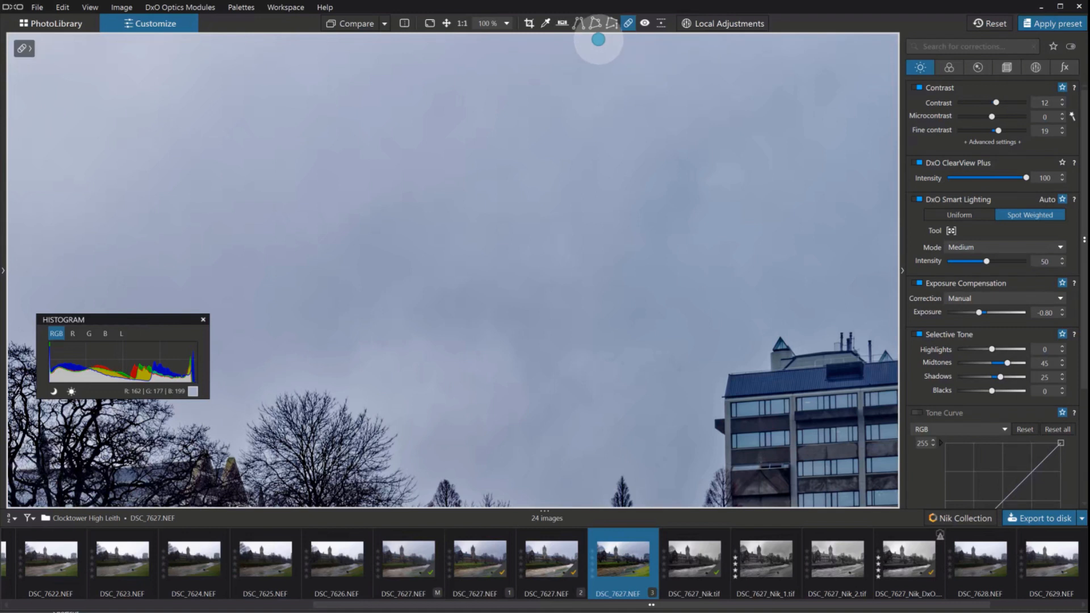
{"action": "left_click", "coordinate": [629, 23]}
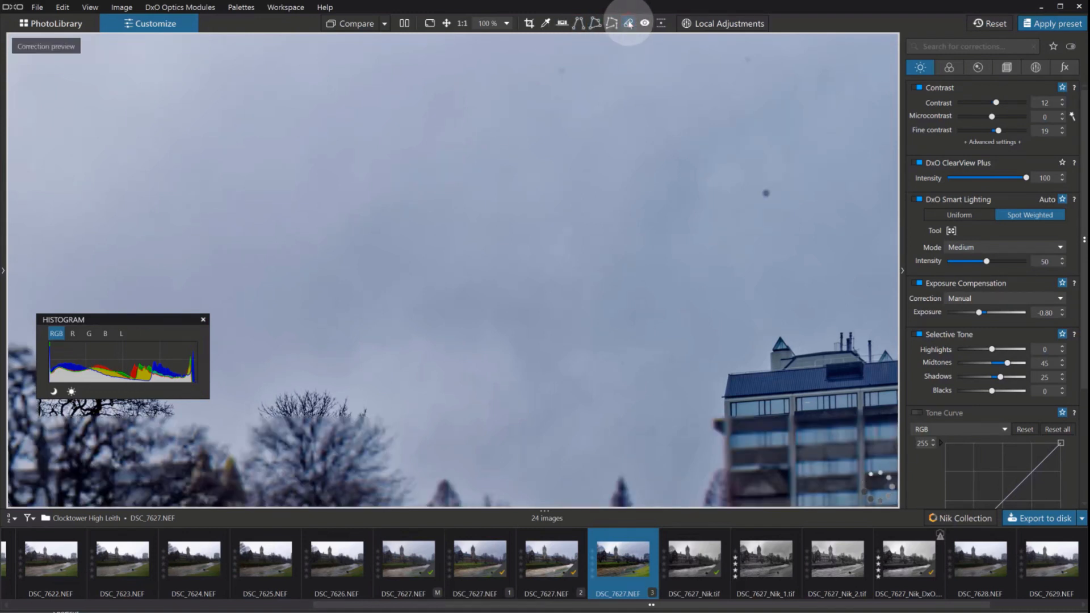
- Set ClearView Plus intensity back to 20
{"action": "left_click_drag", "start_coordinate": [1020, 183], "coordinate": [987, 177]}
{"action": "left_click_drag", "start_coordinate": [969, 180], "coordinate": [964, 182]}
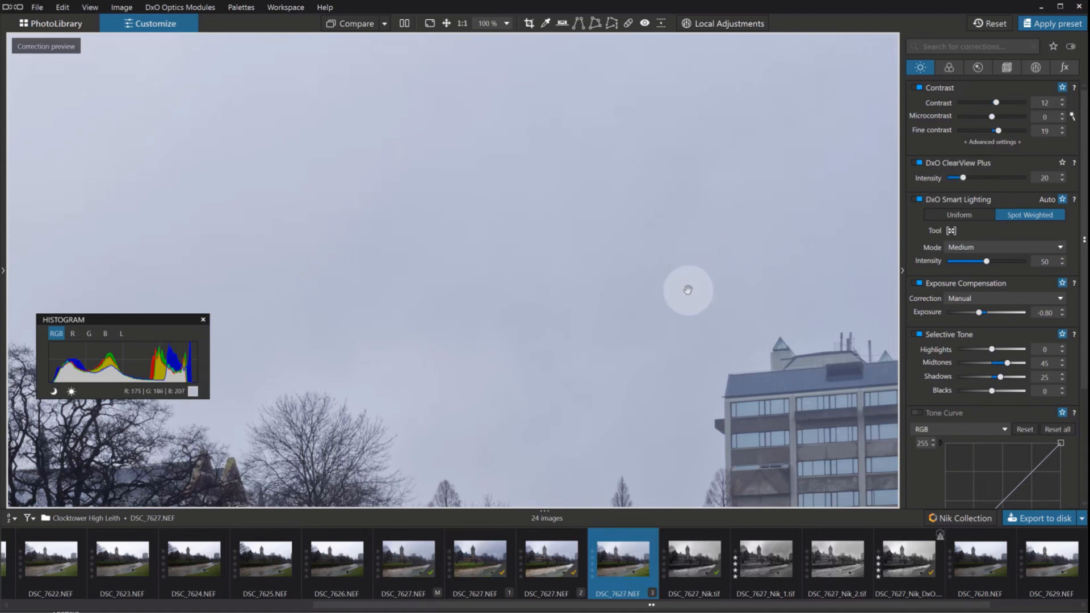
- Enable automatic perspective correction for the photo
{"action": "left_click", "coordinate": [1007, 68]}
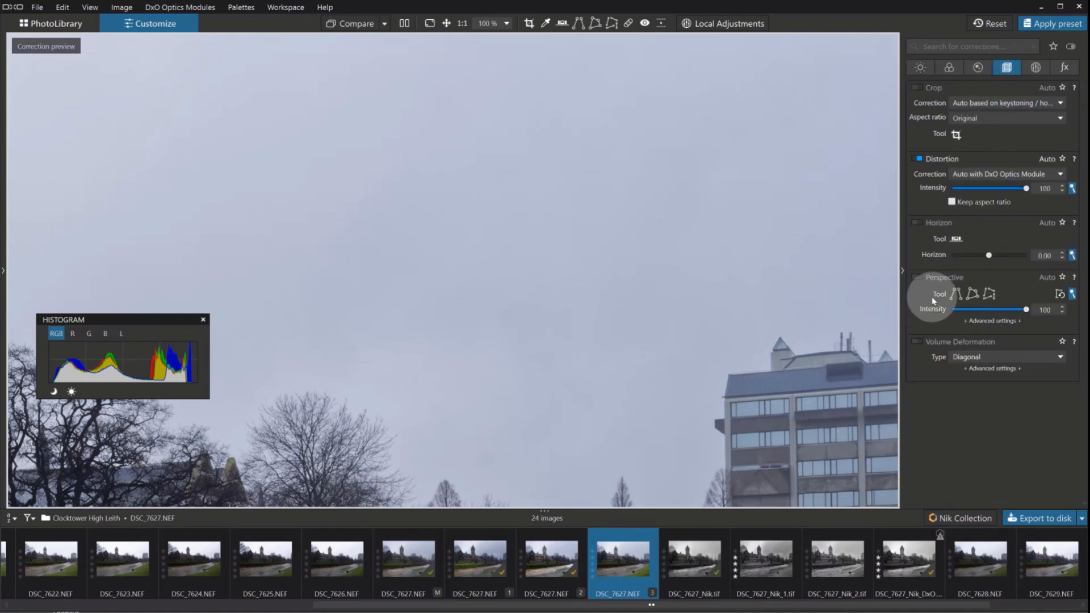
{"action": "left_click", "coordinate": [918, 277]}
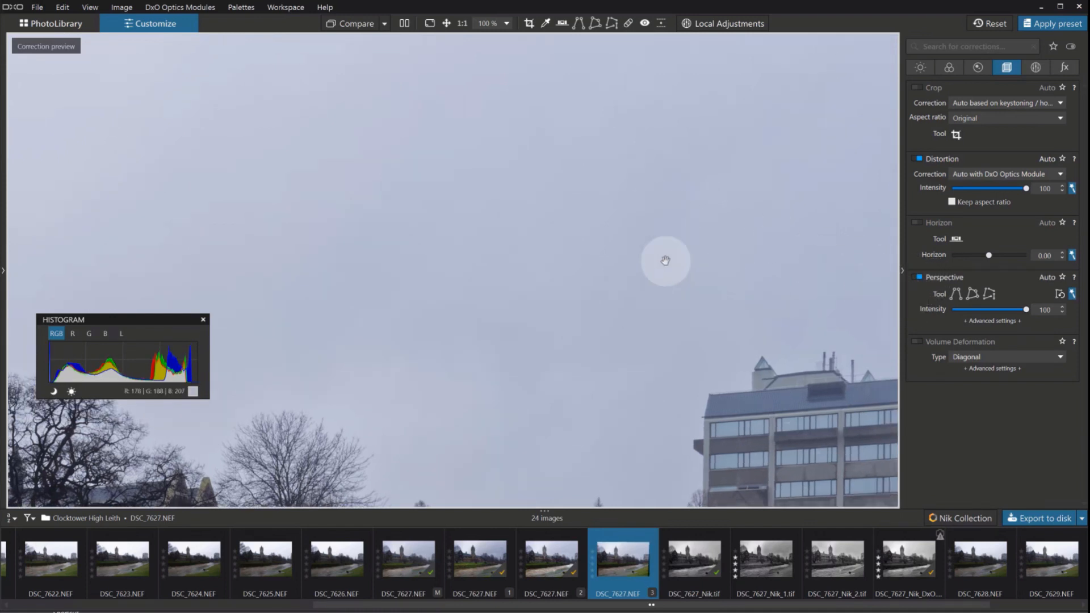
- Place the two Force parallel guide lines roughly along the vertical sides of the clock tower
{"action": "left_click", "coordinate": [446, 25]}
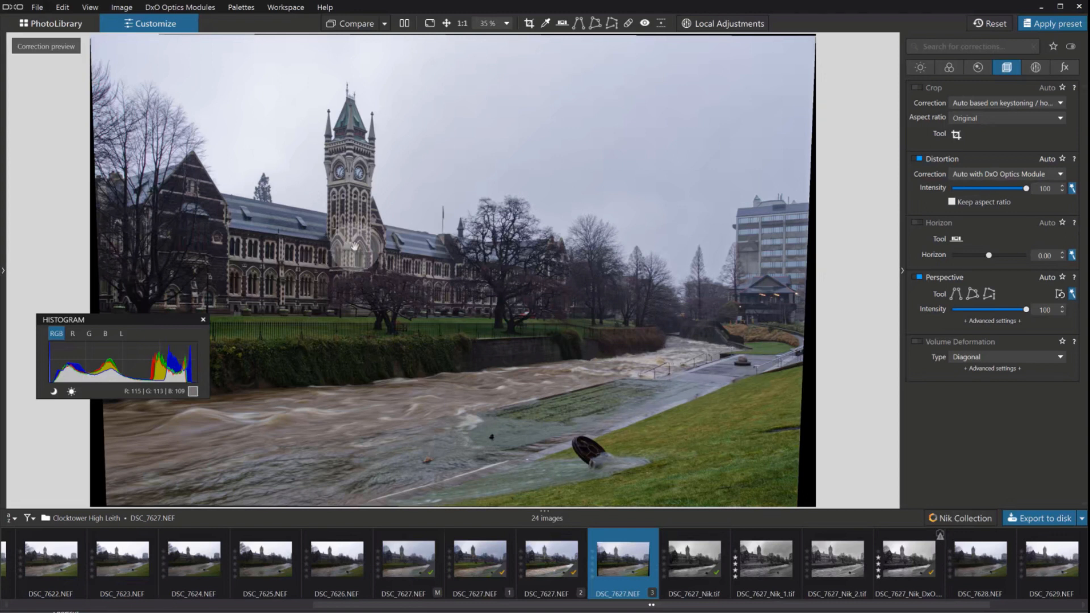
{"action": "left_click", "coordinate": [955, 294]}
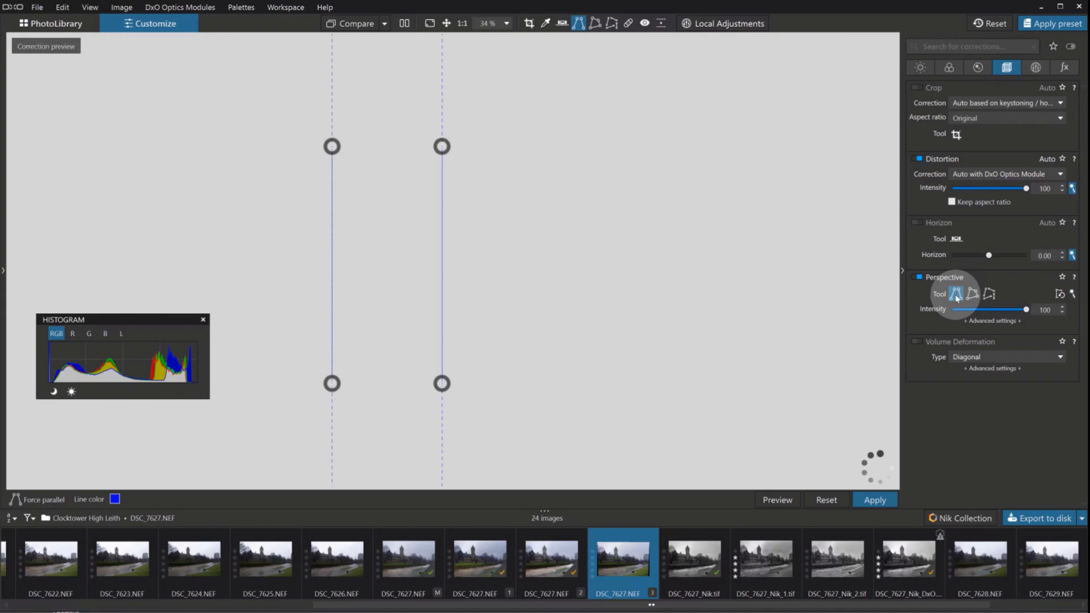
{"action": "left_click_drag", "start_coordinate": [332, 384], "coordinate": [334, 245]}
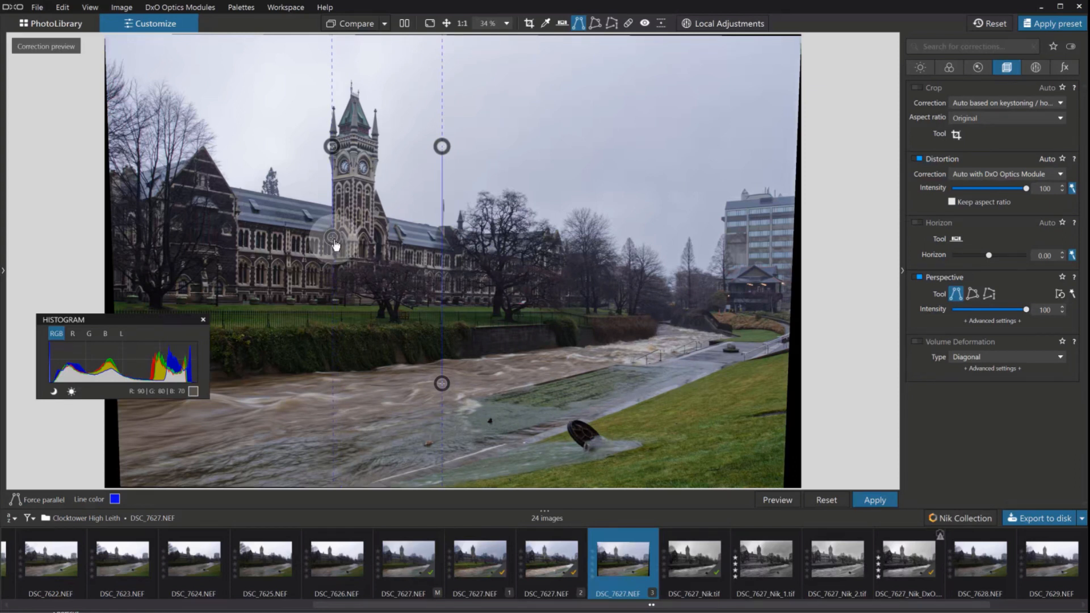
{"action": "left_click_drag", "start_coordinate": [441, 146], "coordinate": [369, 150]}
{"action": "left_click_drag", "start_coordinate": [442, 383], "coordinate": [375, 246]}
{"action": "left_click_drag", "start_coordinate": [378, 148], "coordinate": [375, 147]}
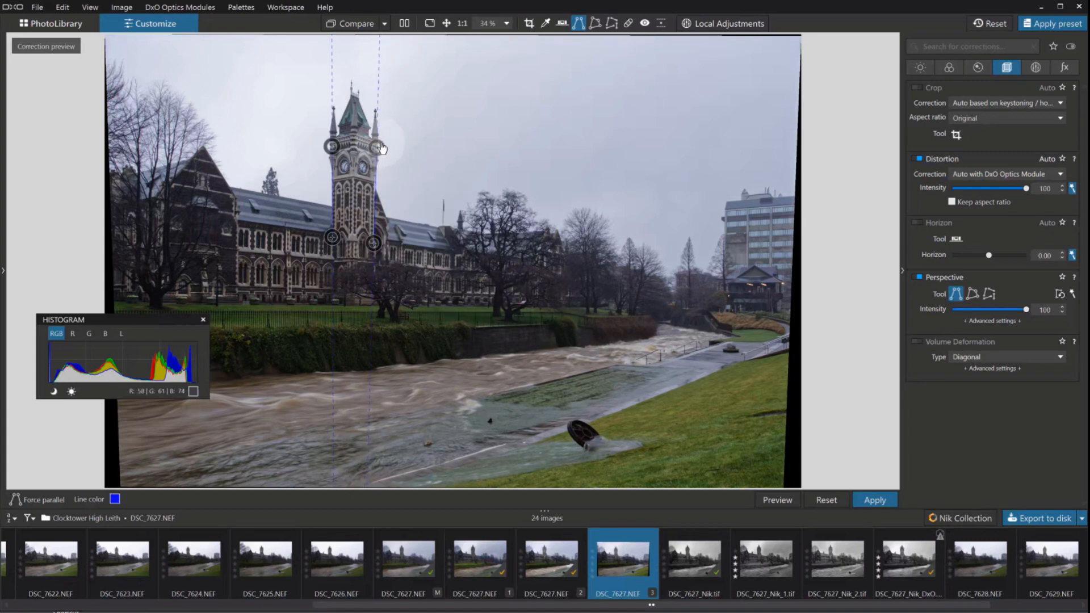
- Fine-tune the ends of the Force parallel lines against the clock tower's edges at 100% zoom and apply the perspective correction
{"action": "left_click", "coordinate": [462, 23]}
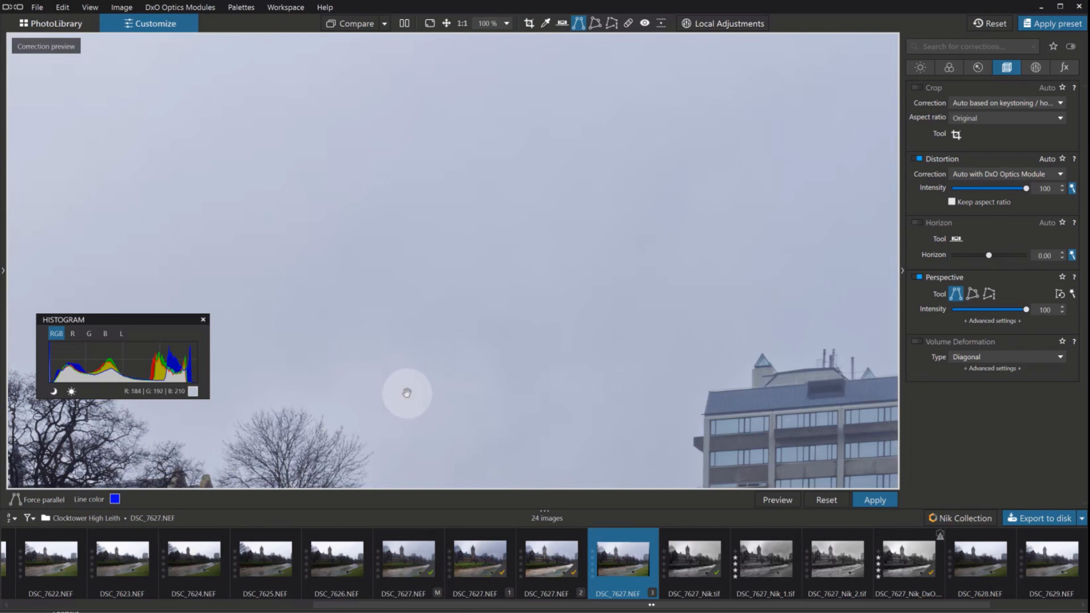
{"action": "left_click_drag", "start_coordinate": [406, 392], "coordinate": [887, 63]}
{"action": "left_click_drag", "start_coordinate": [477, 251], "coordinate": [885, 367]}
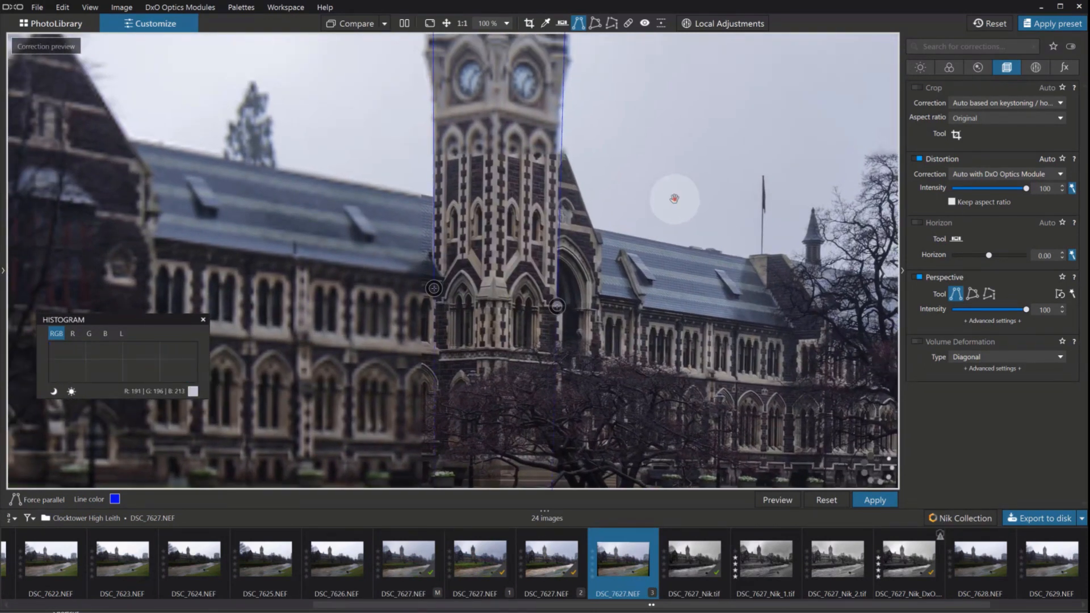
{"action": "left_click_drag", "start_coordinate": [673, 195], "coordinate": [773, 365]}
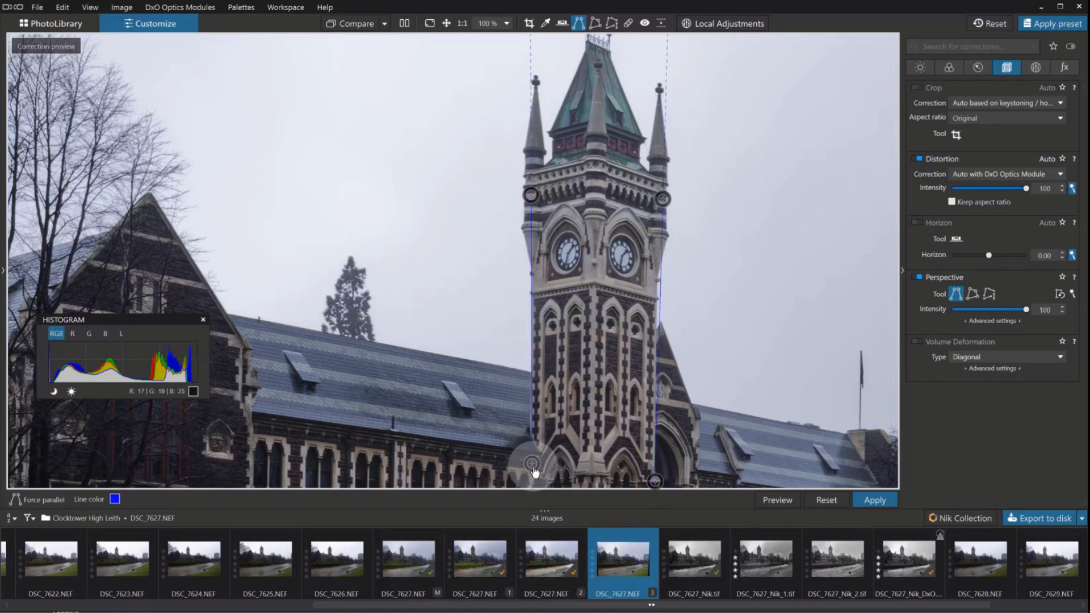
{"action": "left_click_drag", "start_coordinate": [532, 467], "coordinate": [530, 467]}
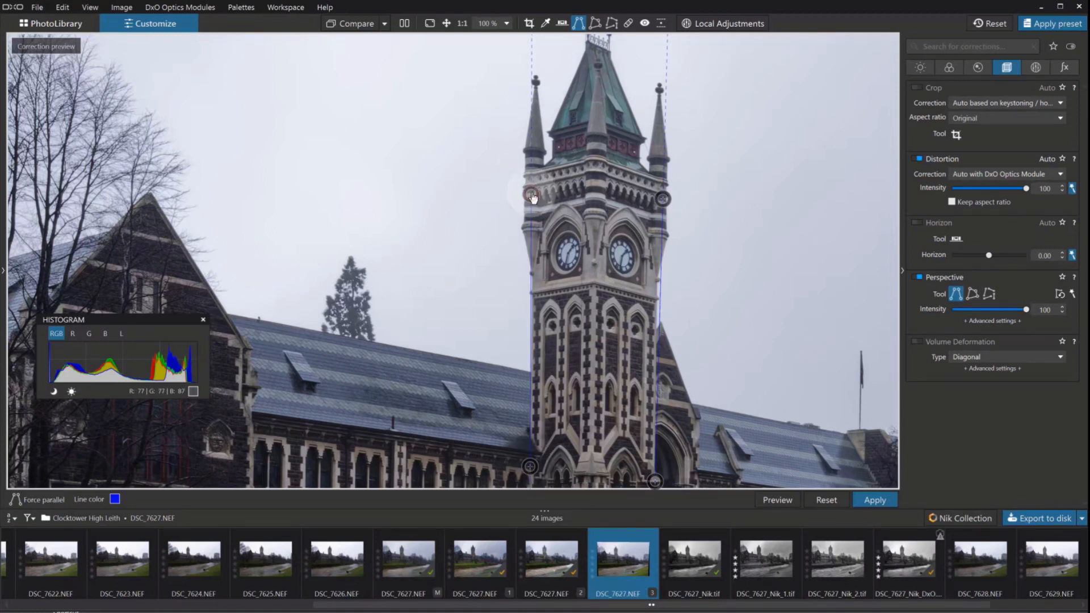
{"action": "left_click_drag", "start_coordinate": [664, 200], "coordinate": [662, 202]}
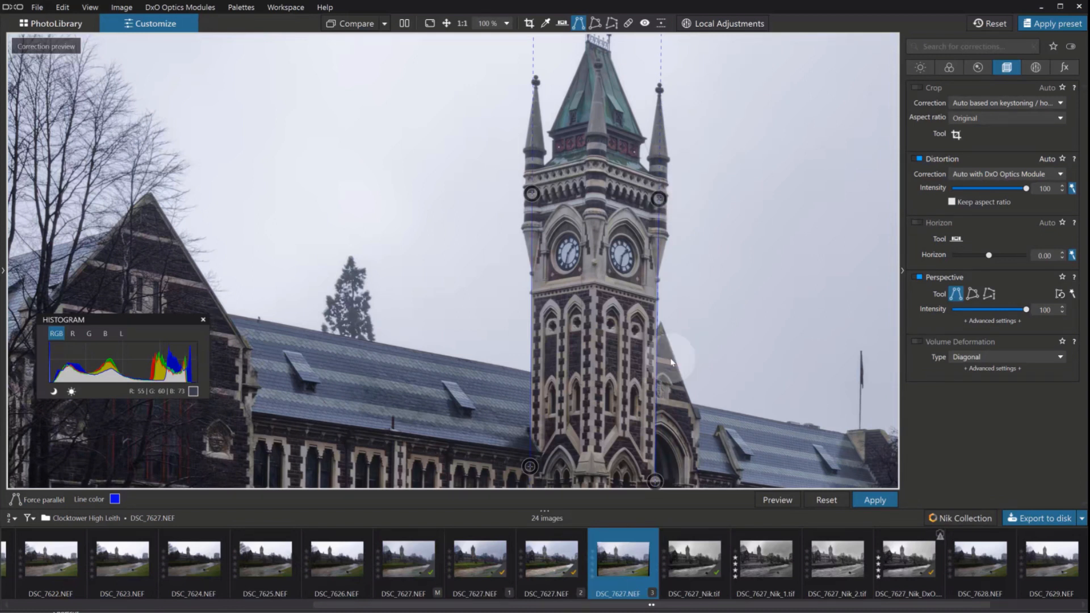
{"action": "left_click_drag", "start_coordinate": [656, 490], "coordinate": [656, 491]}
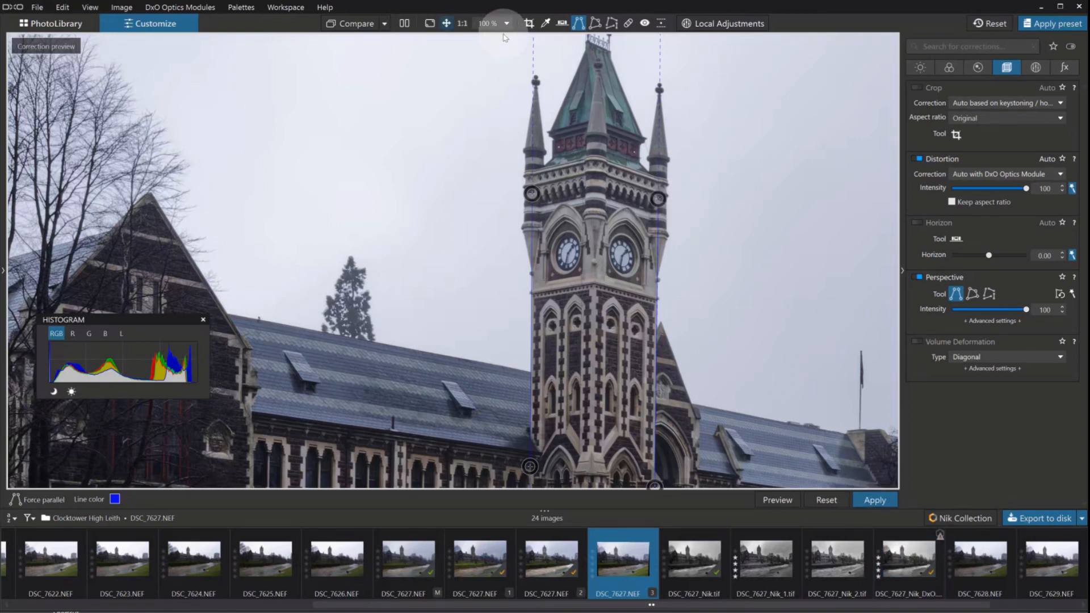
{"action": "left_click", "coordinate": [447, 25]}
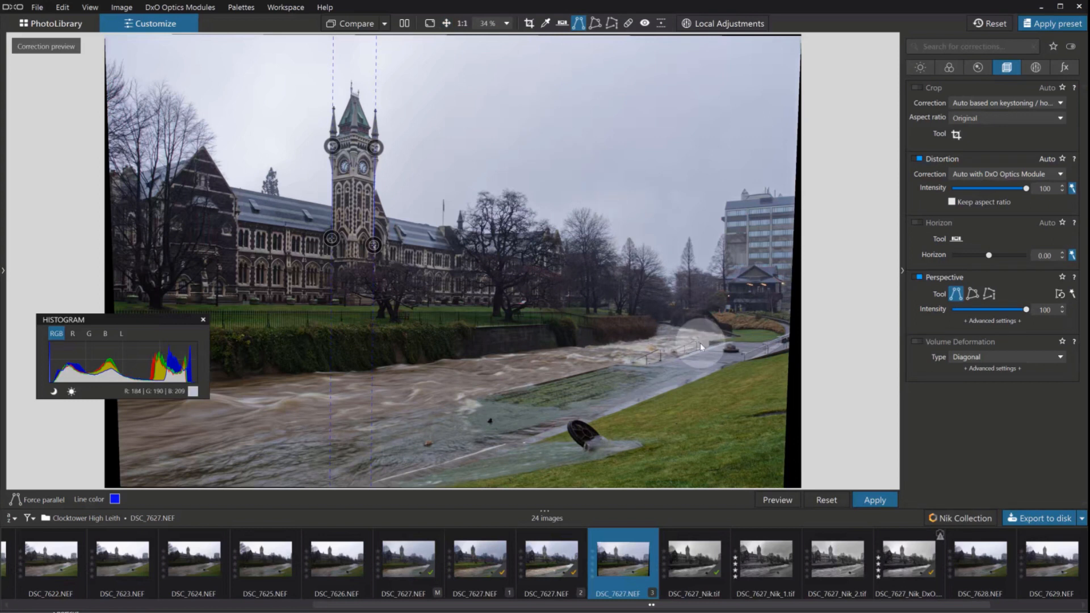
{"action": "left_click", "coordinate": [874, 500]}
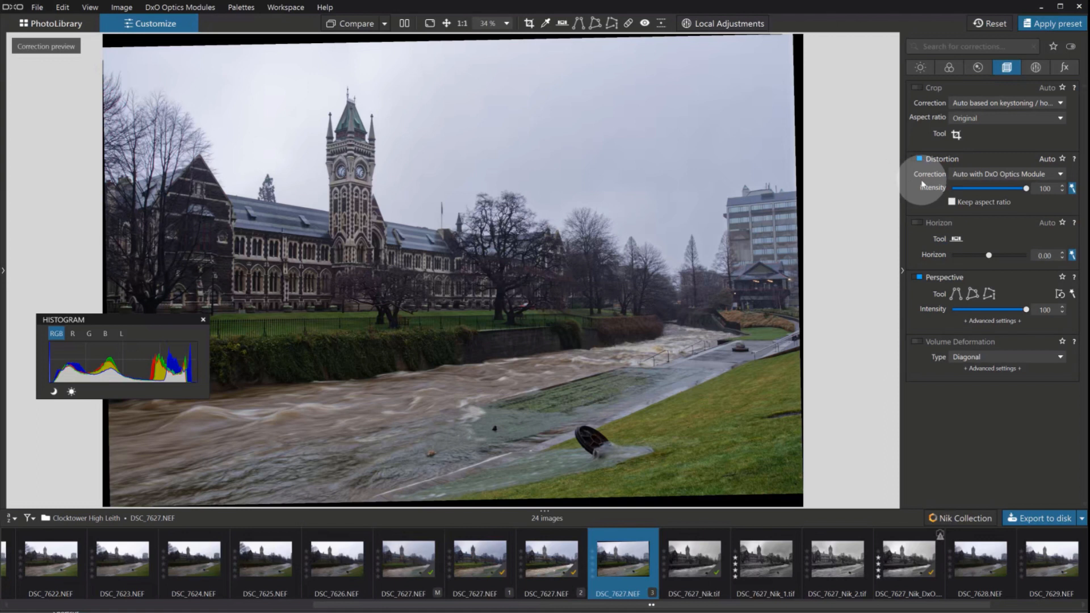
- Enable Crop and trim the photo's right side through the modern building to an unconstrained crop of about 5642 × 3903 px
{"action": "left_click", "coordinate": [921, 88]}
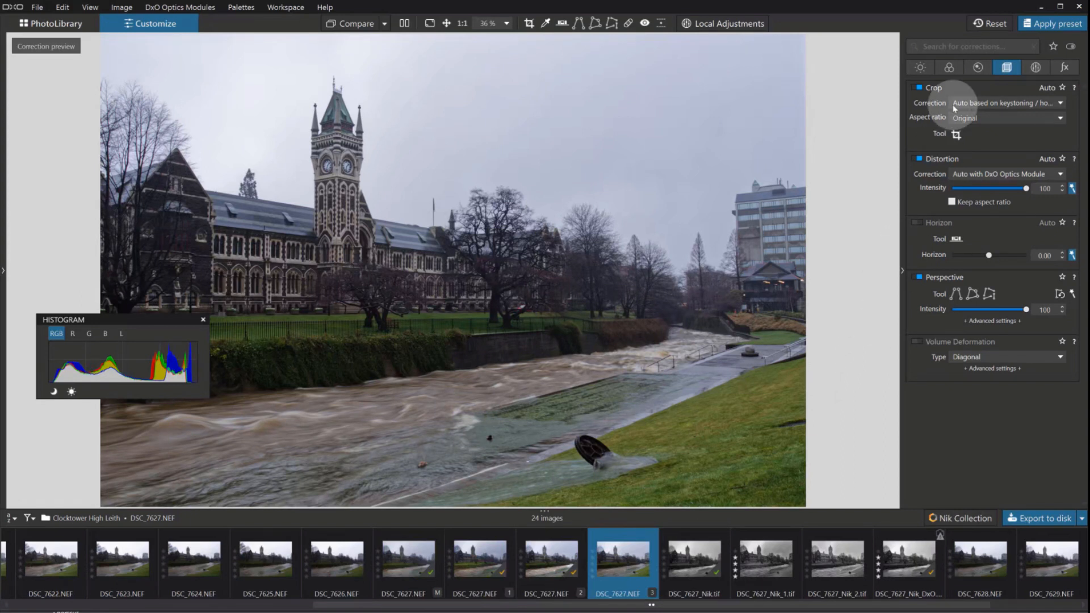
{"action": "left_click", "coordinate": [956, 134]}
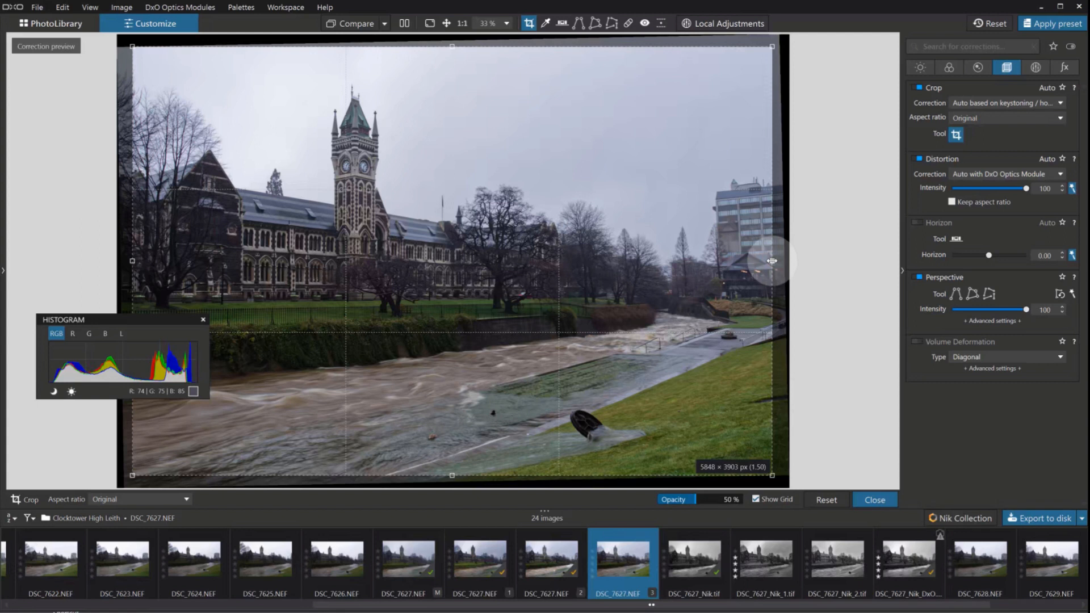
{"action": "left_click_drag", "start_coordinate": [770, 260], "coordinate": [749, 260]}
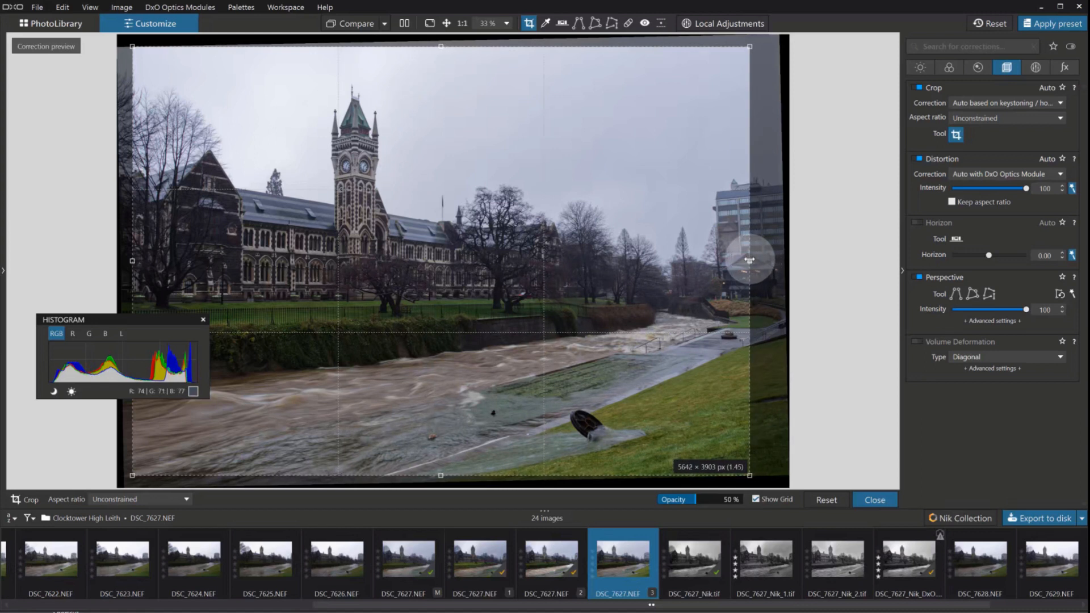
{"action": "left_click_drag", "start_coordinate": [749, 260], "coordinate": [750, 260]}
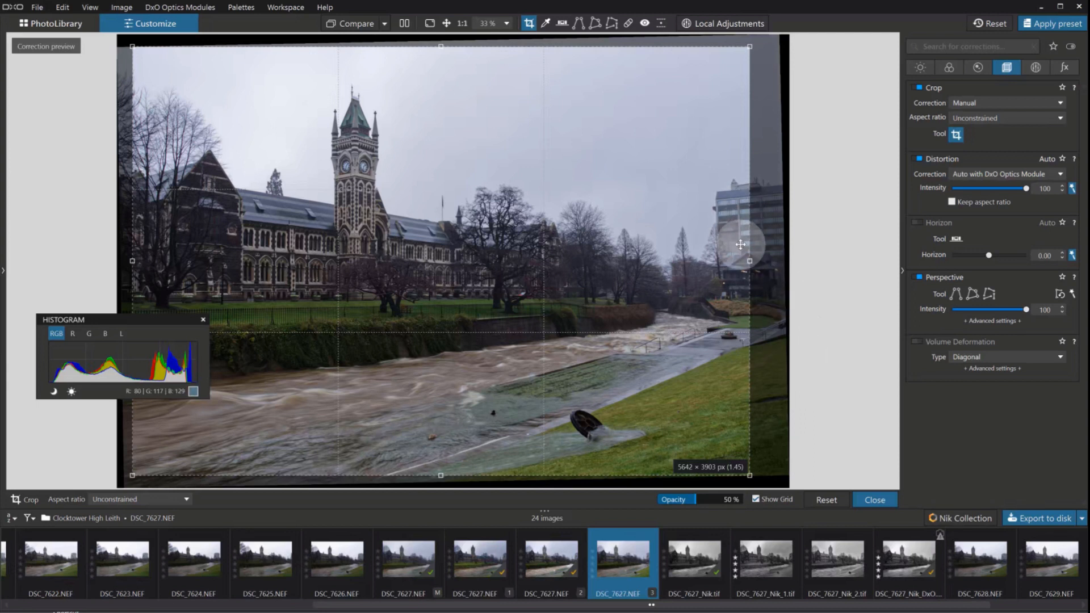
{"action": "left_click", "coordinate": [873, 502]}
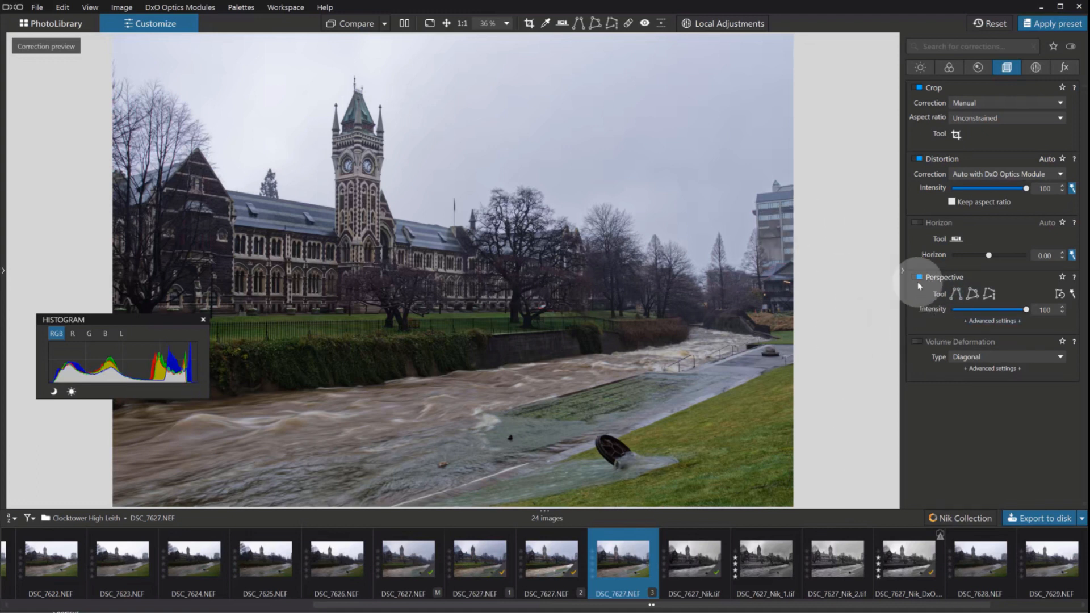
- Extend the Force parallel lines down to the base of the clock tower, realign them with its sides and reapply the perspective correction
{"action": "left_click", "coordinate": [956, 294]}
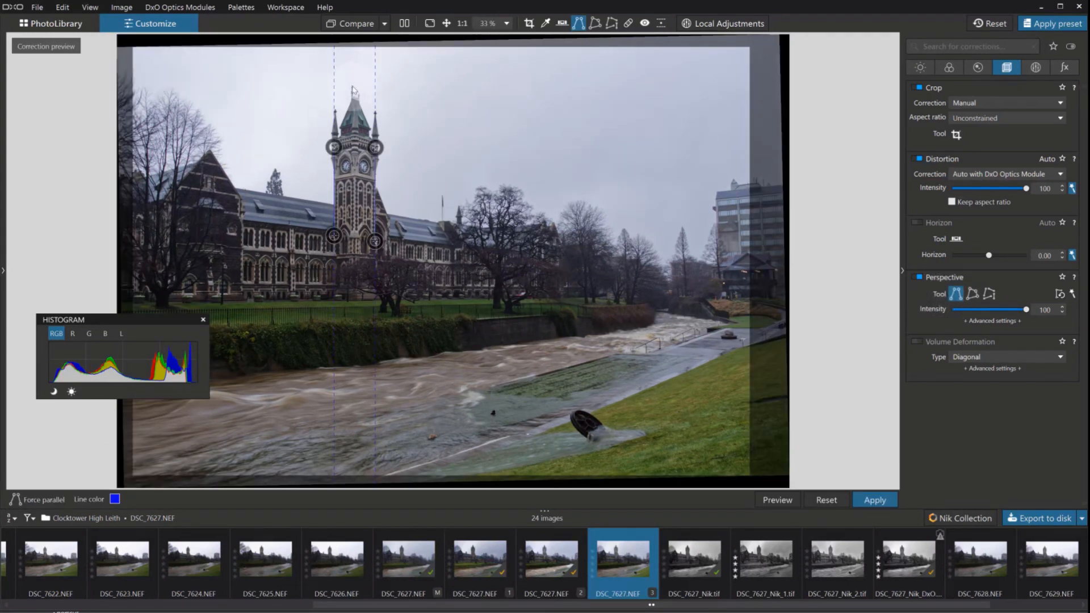
{"action": "left_click", "coordinate": [462, 24]}
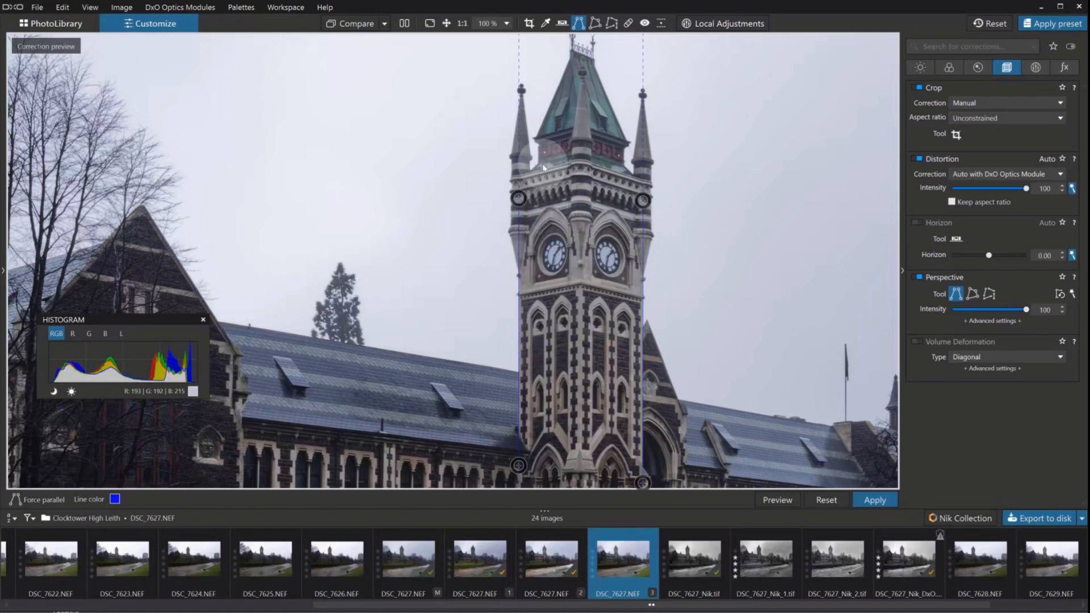
{"action": "left_click_drag", "start_coordinate": [580, 370], "coordinate": [544, 41]}
{"action": "left_click_drag", "start_coordinate": [626, 241], "coordinate": [626, 307]}
{"action": "left_click_drag", "start_coordinate": [502, 223], "coordinate": [502, 320]}
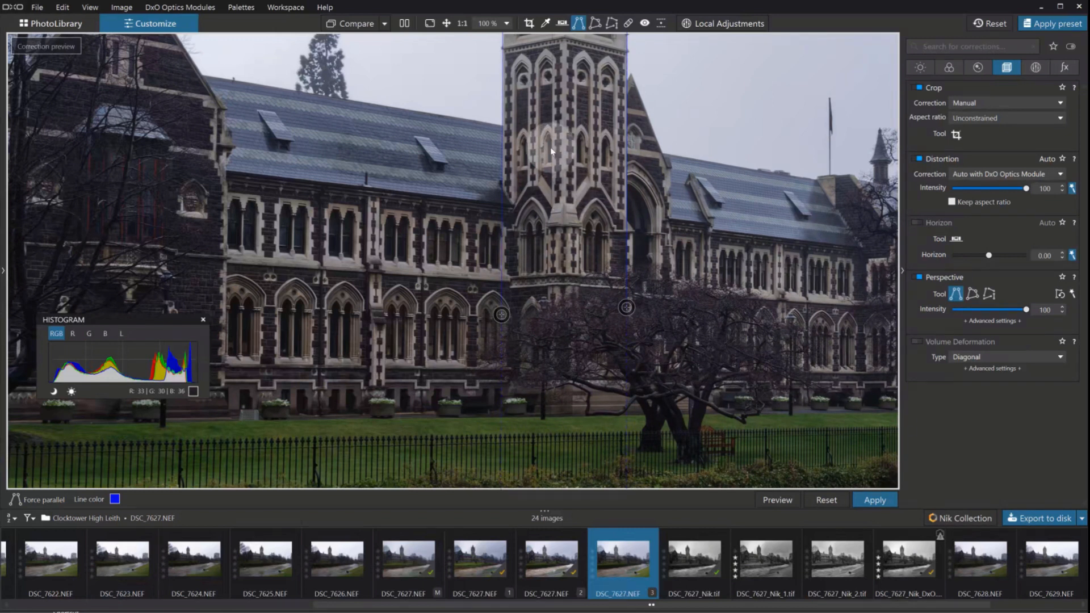
{"action": "left_click_drag", "start_coordinate": [550, 146], "coordinate": [561, 394]}
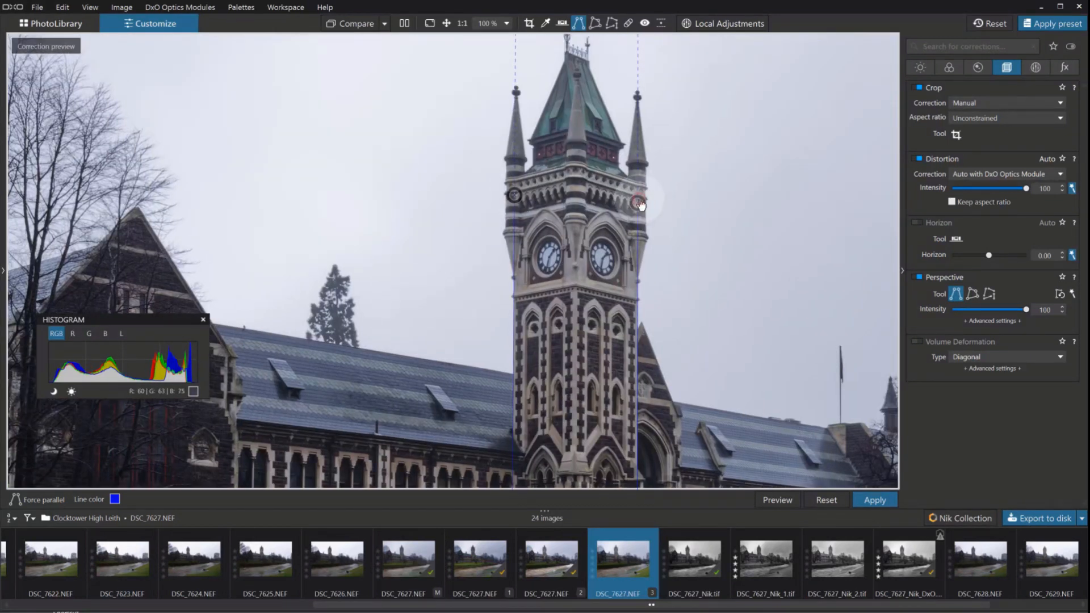
{"action": "left_click", "coordinate": [874, 500]}
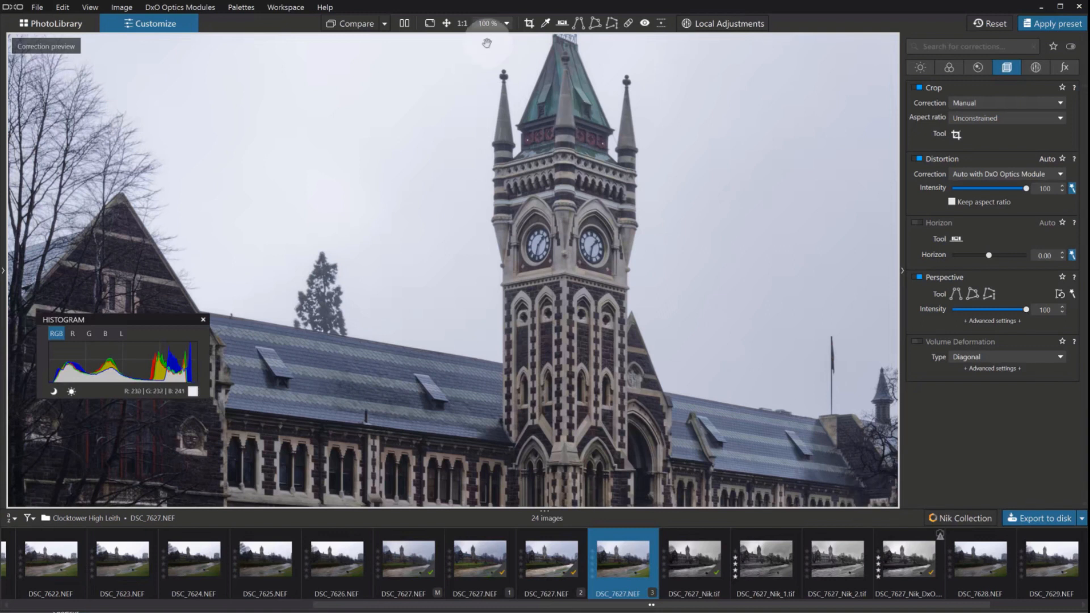
{"action": "left_click", "coordinate": [432, 23]}
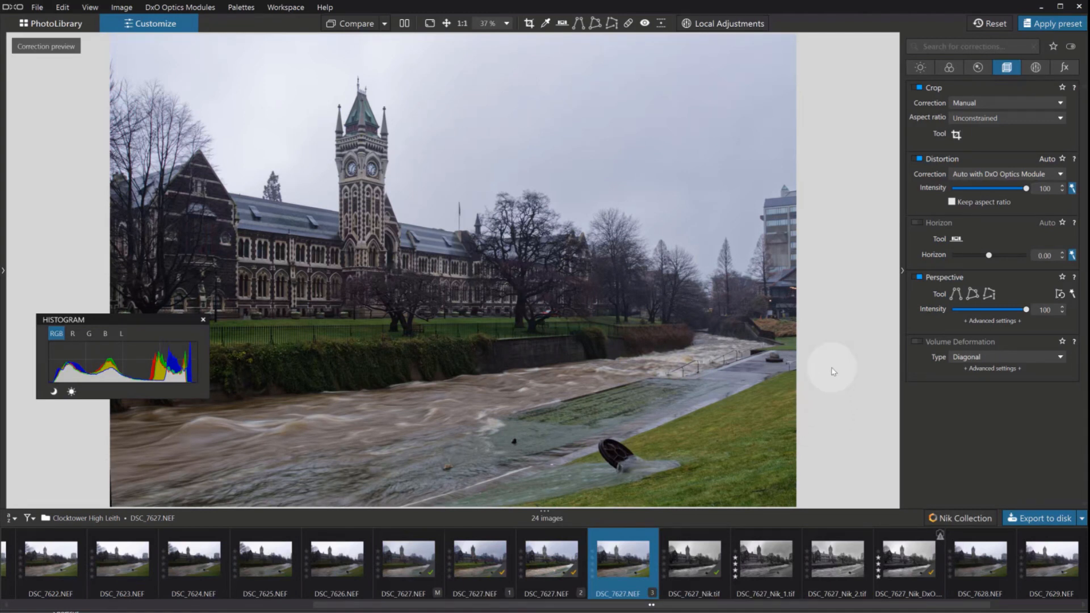
- Paint a Local Adjustments brush mask over the brown floodwater along the whole river, using an enlarged brush
{"action": "left_click", "coordinate": [721, 23]}
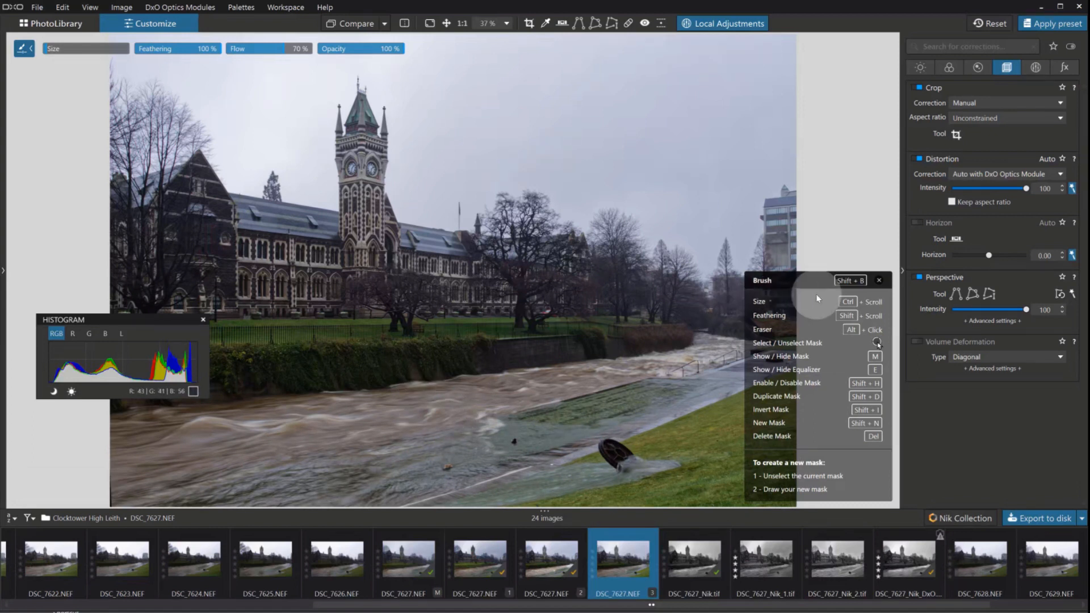
{"action": "left_click", "coordinate": [877, 281]}
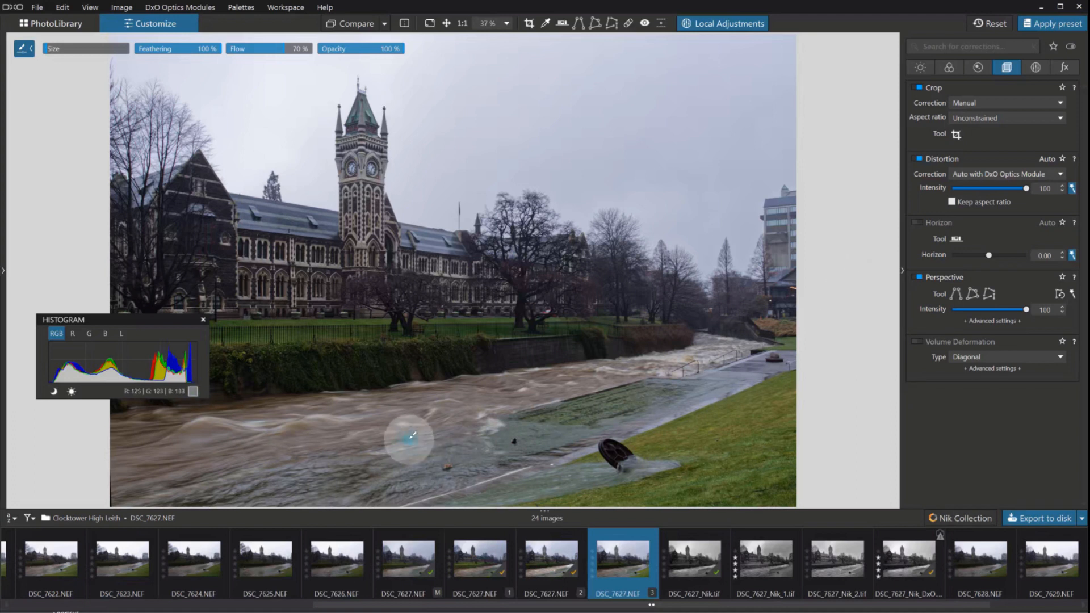
{"action": "right_click", "coordinate": [369, 413]}
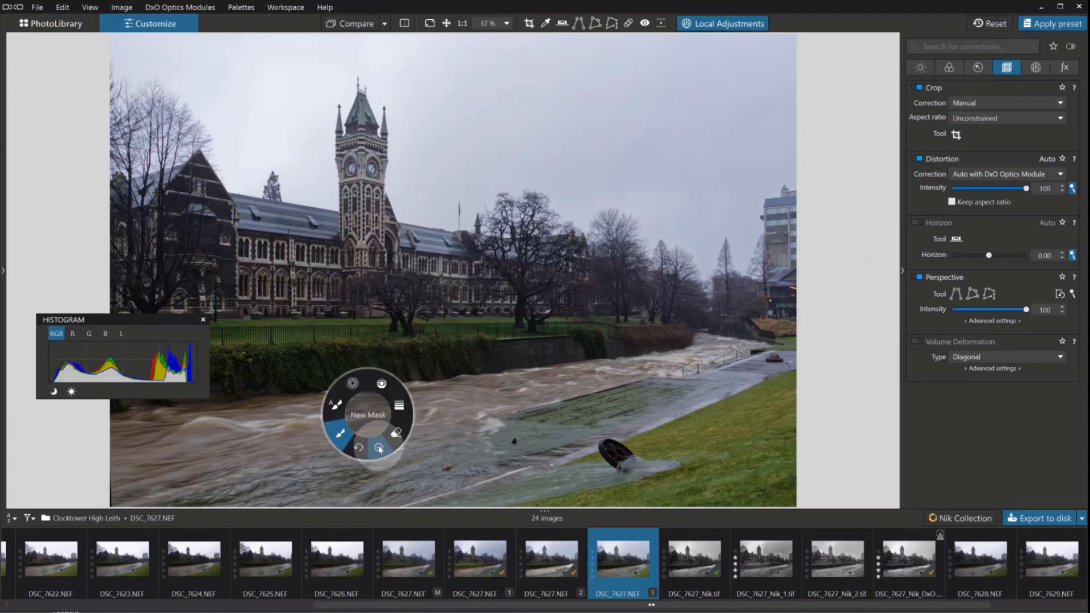
{"action": "right_click", "coordinate": [354, 426]}
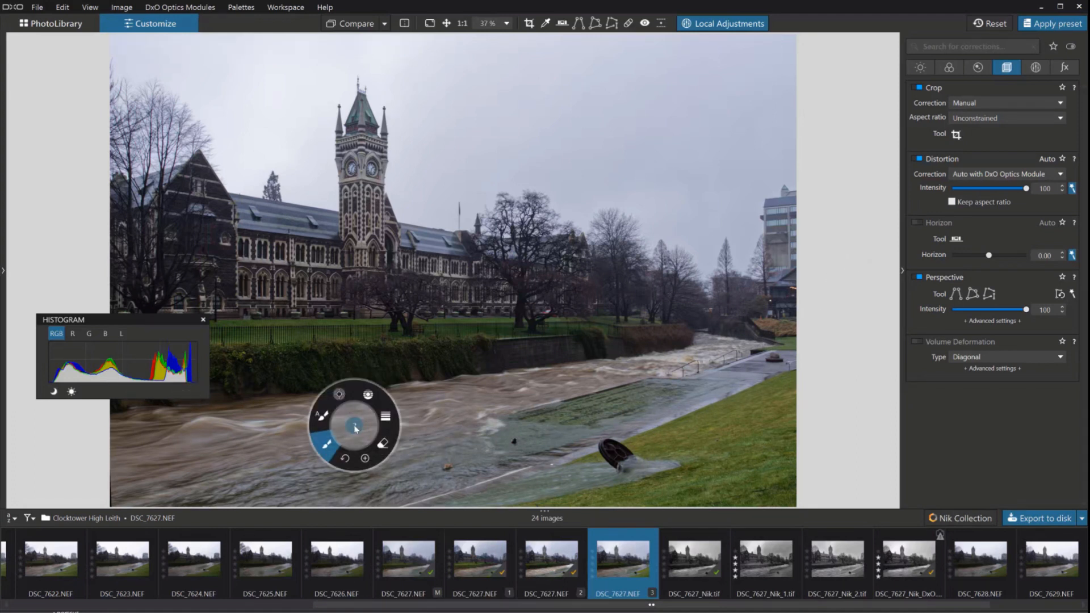
{"action": "left_click", "coordinate": [326, 445]}
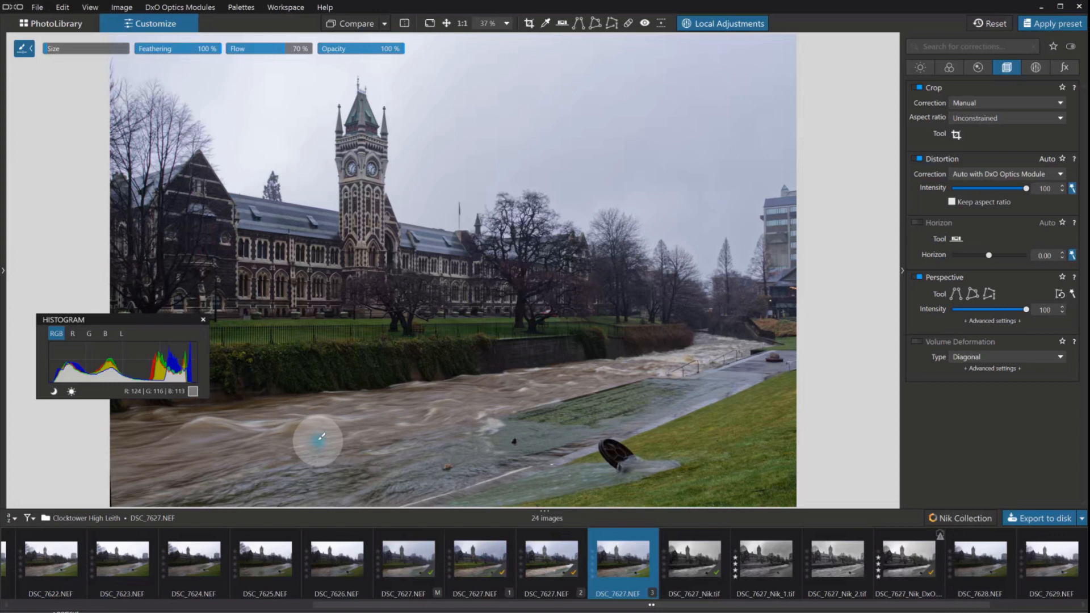
{"action": "left_click_drag", "start_coordinate": [300, 421], "coordinate": [305, 431]}
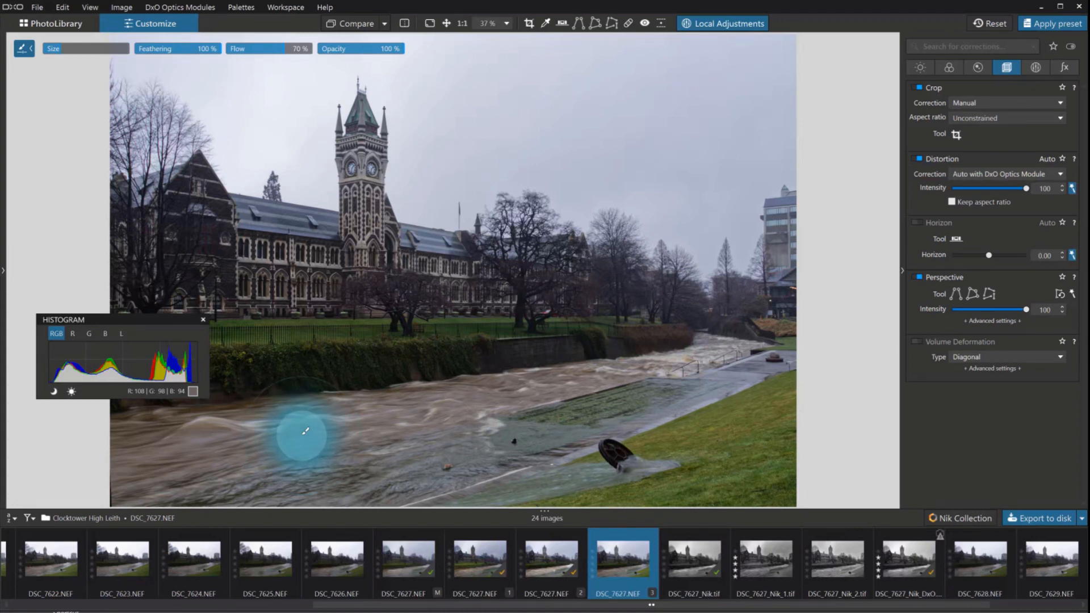
{"action": "mouse_move", "coordinate": [305, 431]}
{"action": "left_mouse_down"}
{"action": "mouse_move", "coordinate": [158, 449]}
{"action": "mouse_move", "coordinate": [332, 433]}
{"action": "mouse_move", "coordinate": [113, 445]}
{"action": "mouse_move", "coordinate": [369, 438]}
{"action": "mouse_move", "coordinate": [458, 415]}
{"action": "mouse_move", "coordinate": [278, 475]}
{"action": "mouse_move", "coordinate": [192, 484]}
{"action": "mouse_move", "coordinate": [463, 400]}
{"action": "mouse_move", "coordinate": [176, 446]}
{"action": "left_mouse_up"}
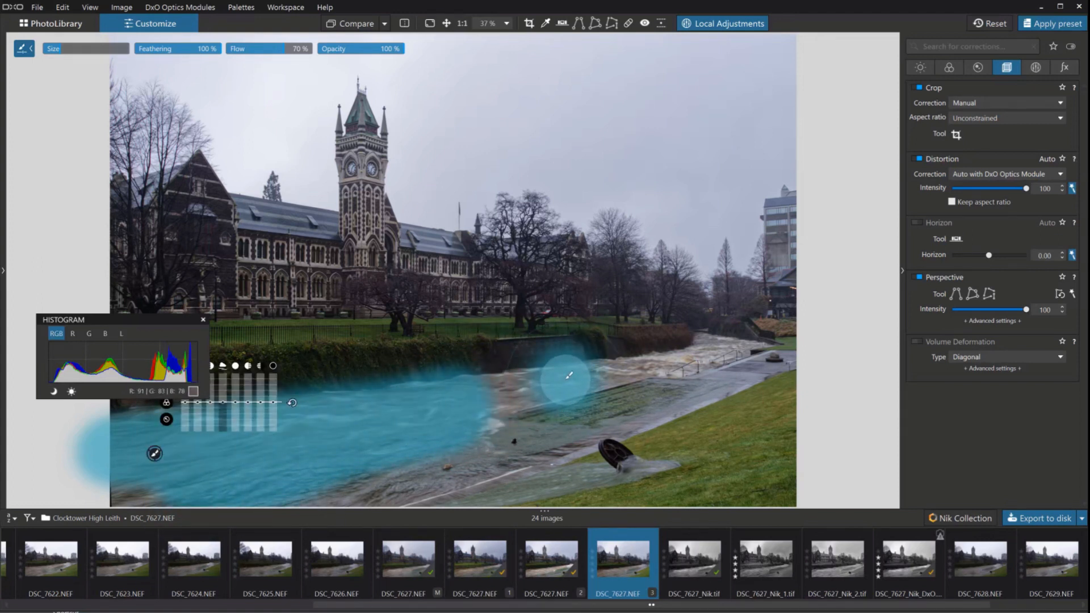
{"action": "mouse_move", "coordinate": [621, 365]}
{"action": "left_mouse_down"}
{"action": "mouse_move", "coordinate": [468, 401]}
{"action": "mouse_move", "coordinate": [713, 347]}
{"action": "mouse_move", "coordinate": [704, 353]}
{"action": "left_mouse_up"}
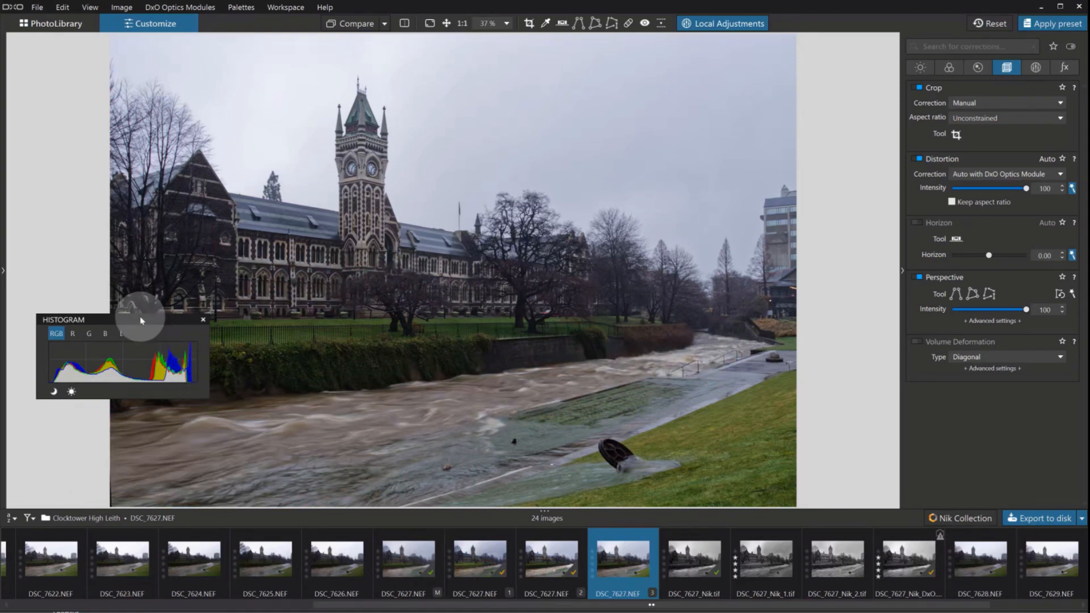
- Move the histogram clear of the mask's equalizer and raise the river's ClearView Plus slightly and its Highlights to about 86
{"action": "left_click_drag", "start_coordinate": [158, 328], "coordinate": [167, 220]}
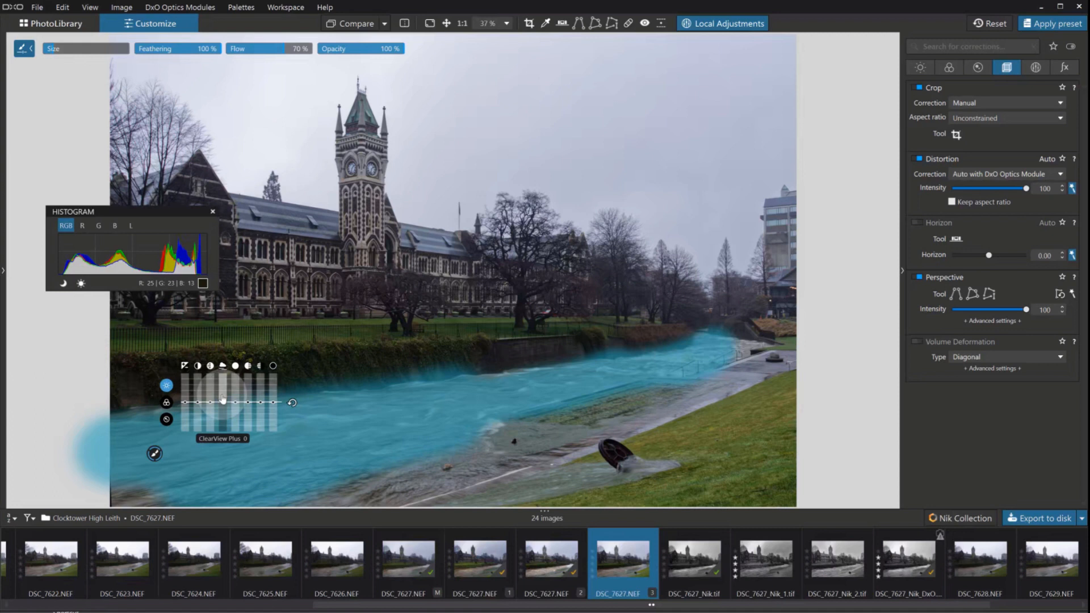
{"action": "left_click_drag", "start_coordinate": [222, 399], "coordinate": [222, 401]}
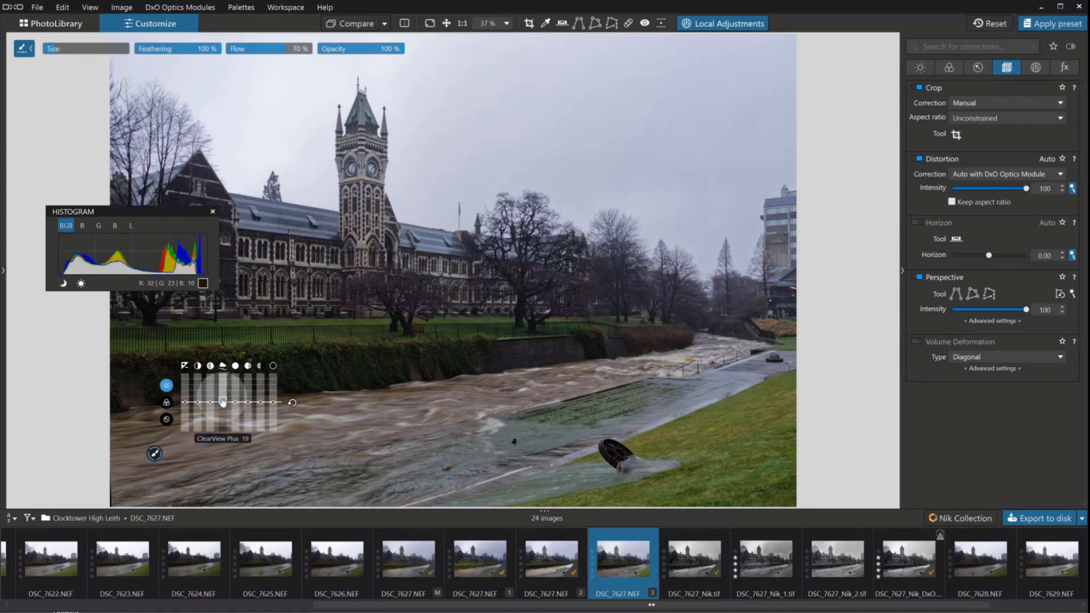
{"action": "left_click_drag", "start_coordinate": [222, 401], "coordinate": [223, 400]}
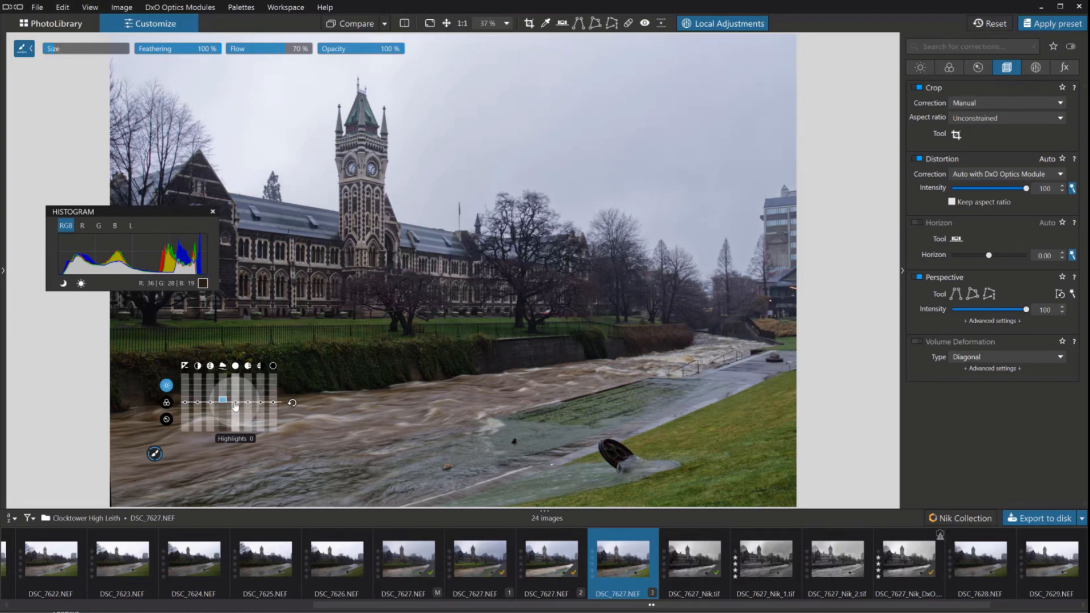
{"action": "left_click_drag", "start_coordinate": [235, 406], "coordinate": [237, 381]}
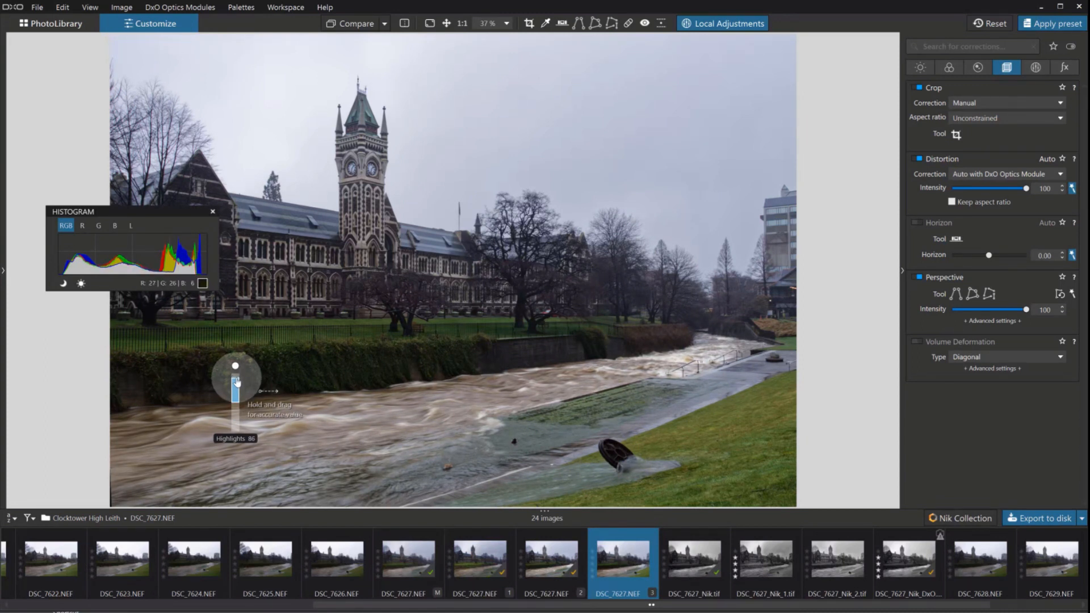
- Lower the river mask's Midtones to about -17
{"action": "left_click_drag", "start_coordinate": [238, 381], "coordinate": [248, 410]}
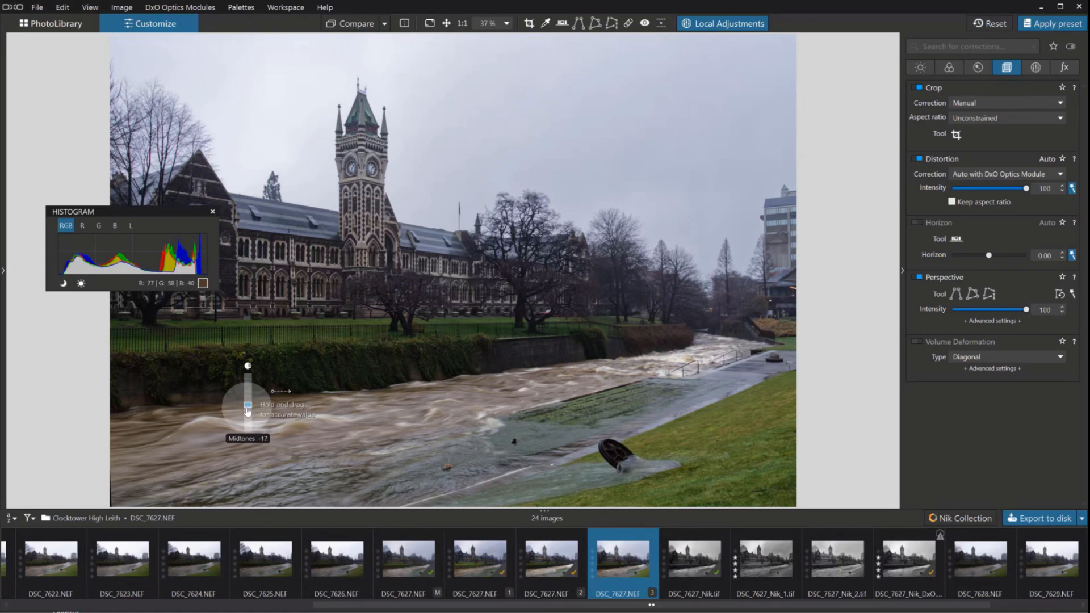
{"action": "left_click_drag", "start_coordinate": [248, 412], "coordinate": [247, 412]}
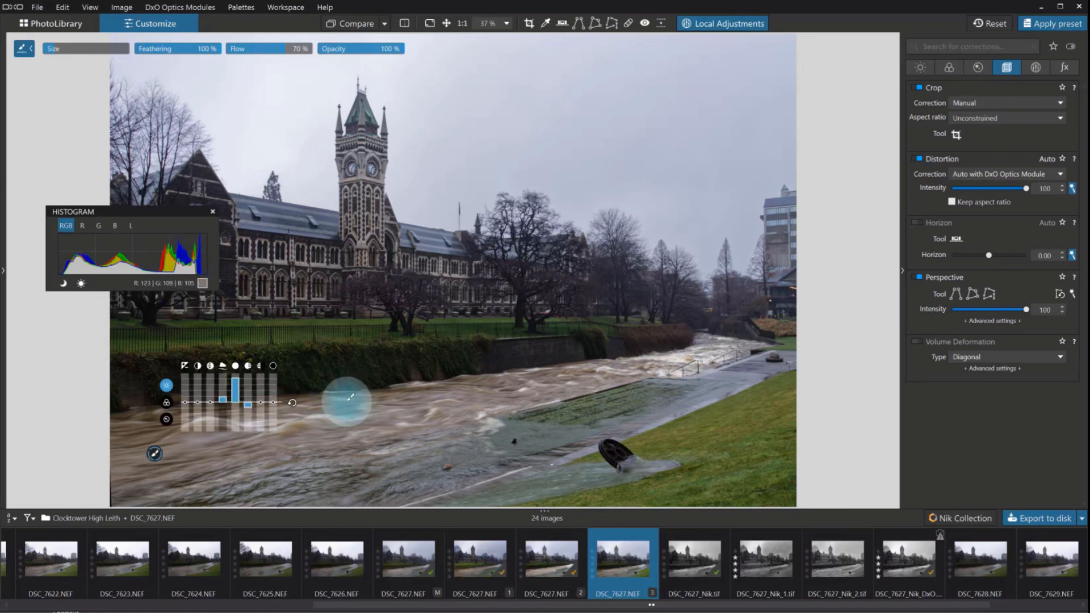
- Start a new mask and brush it over the stone building's facade and up the clock tower
{"action": "right_click", "coordinate": [313, 264]}
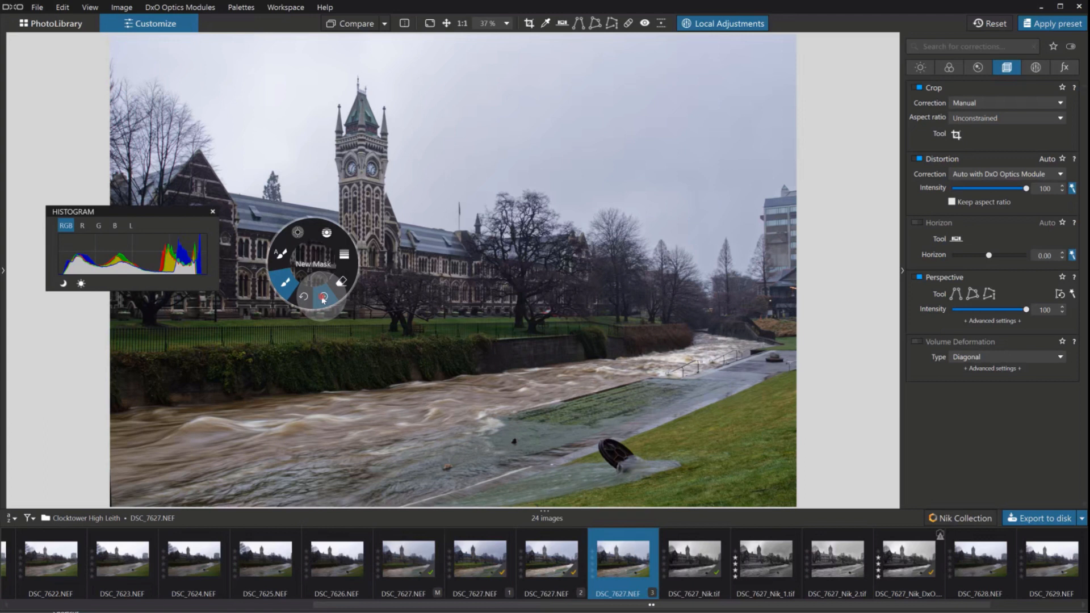
{"action": "left_click", "coordinate": [320, 292]}
{"action": "mouse_move", "coordinate": [272, 274]}
{"action": "left_mouse_down"}
{"action": "mouse_move", "coordinate": [259, 272]}
{"action": "mouse_move", "coordinate": [416, 267]}
{"action": "mouse_move", "coordinate": [493, 280]}
{"action": "left_mouse_up"}
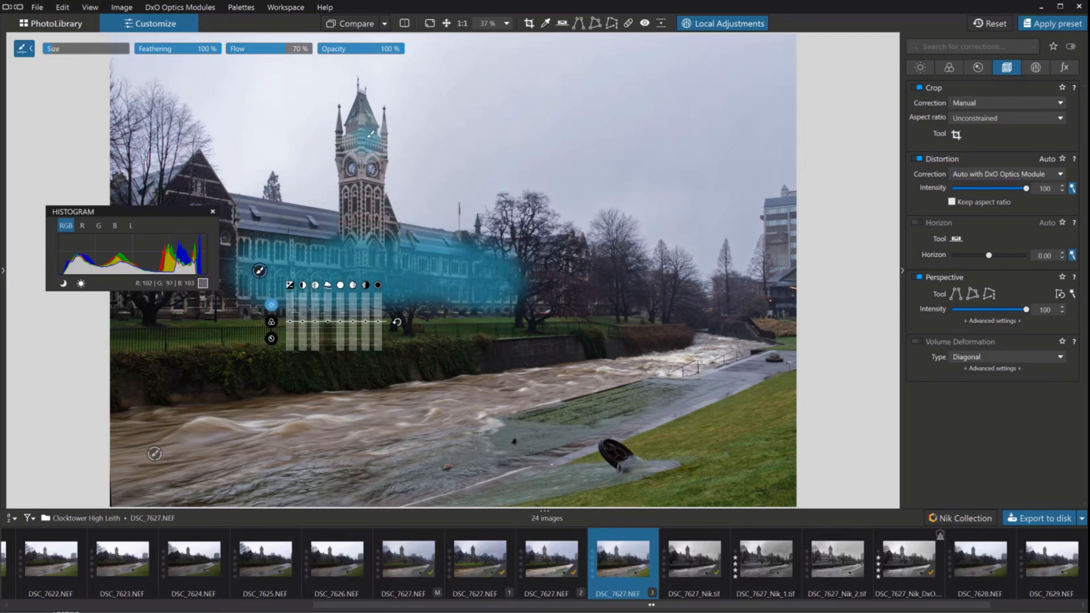
{"action": "mouse_move", "coordinate": [362, 144]}
{"action": "left_mouse_down"}
{"action": "mouse_move", "coordinate": [366, 238]}
{"action": "mouse_move", "coordinate": [361, 105]}
{"action": "mouse_move", "coordinate": [368, 256]}
{"action": "mouse_move", "coordinate": [375, 212]}
{"action": "mouse_move", "coordinate": [382, 230]}
{"action": "left_mouse_up"}
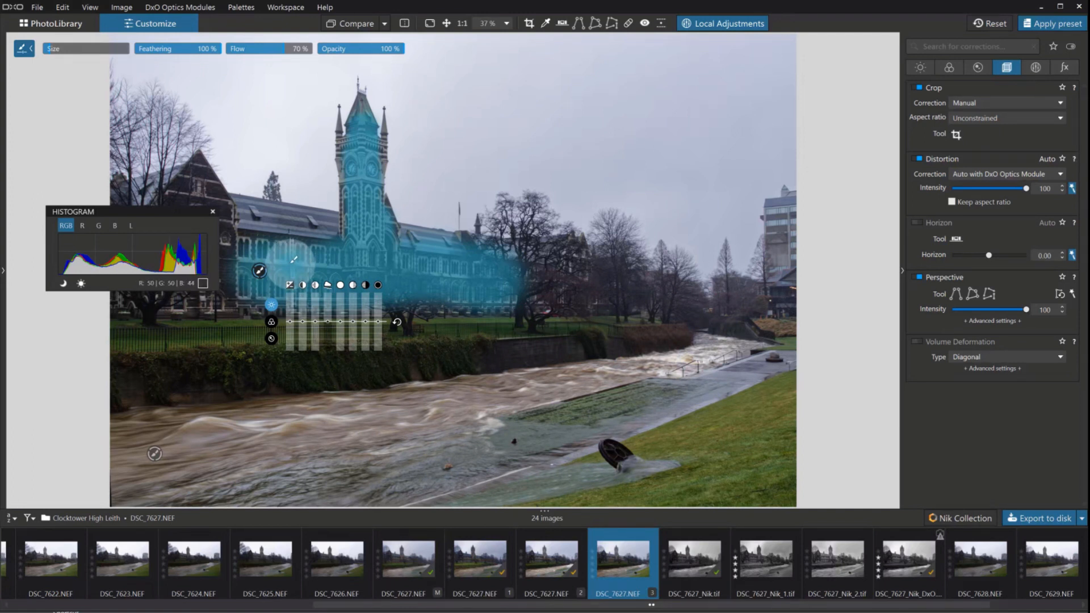
- Raise the building mask's ClearView Plus slightly, its Highlights to about 29 and its Midtones to about 5
{"action": "left_click_drag", "start_coordinate": [329, 324], "coordinate": [340, 318]}
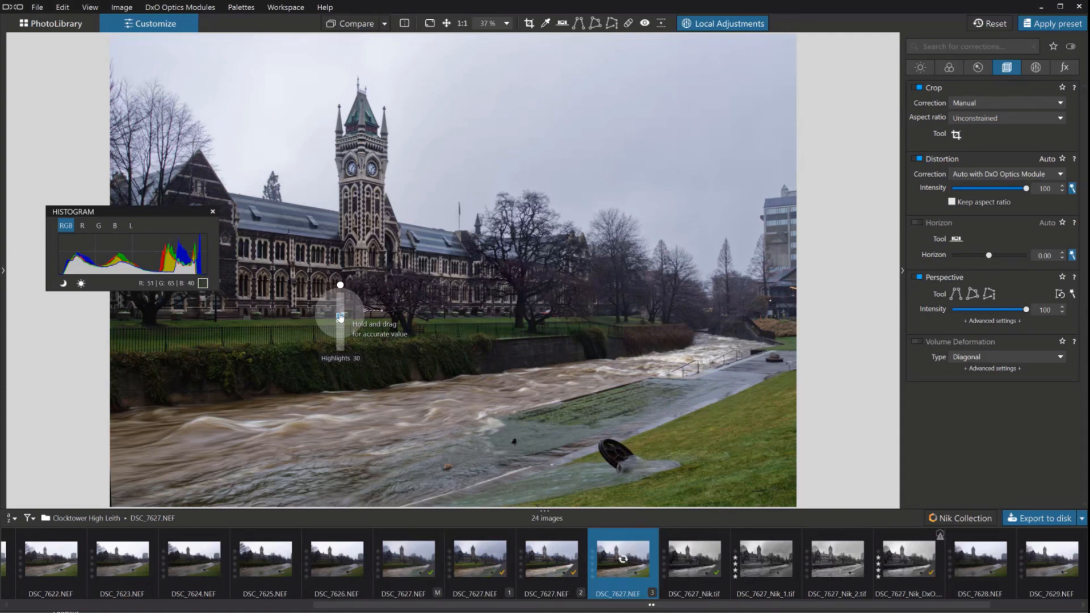
{"action": "left_click_drag", "start_coordinate": [340, 317], "coordinate": [340, 319]}
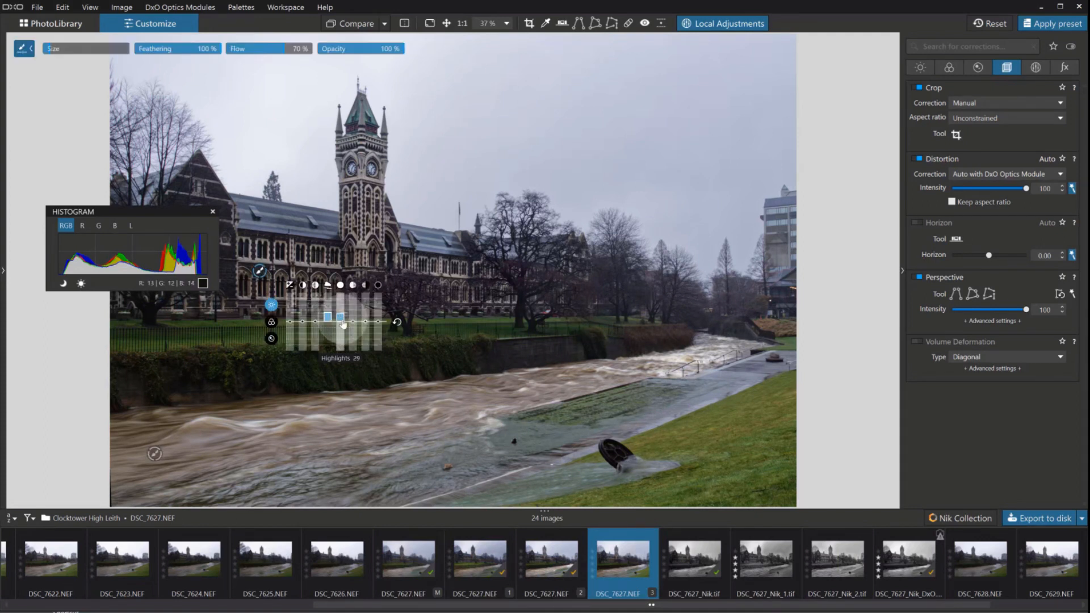
{"action": "left_click_drag", "start_coordinate": [353, 325], "coordinate": [353, 325]}
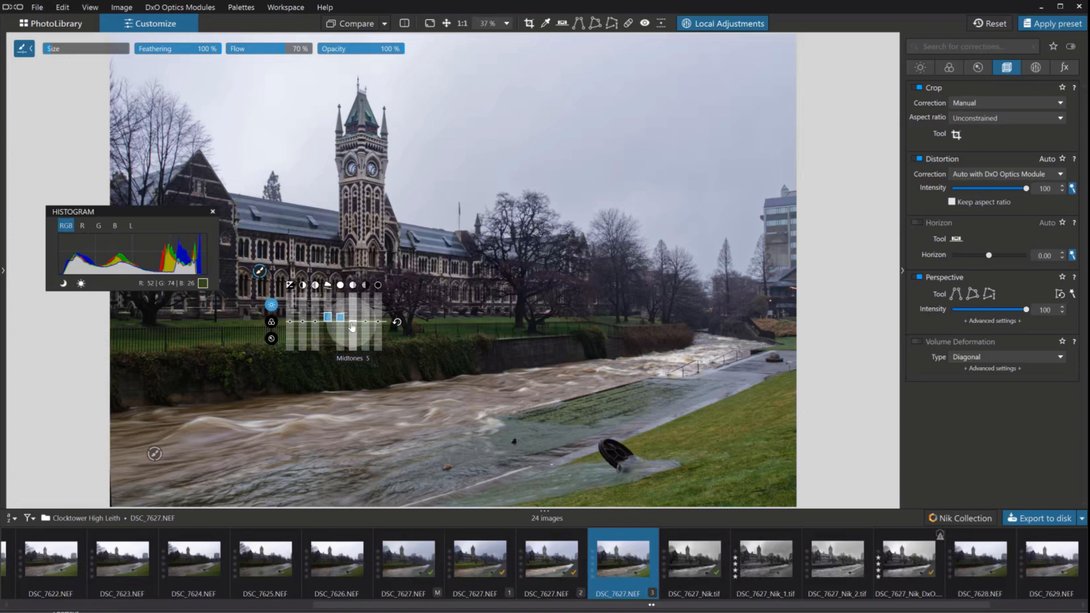
- Start a new mask with a Graduated Filter running from the grassy bank up to the far side of the river
{"action": "right_click", "coordinate": [650, 397]}
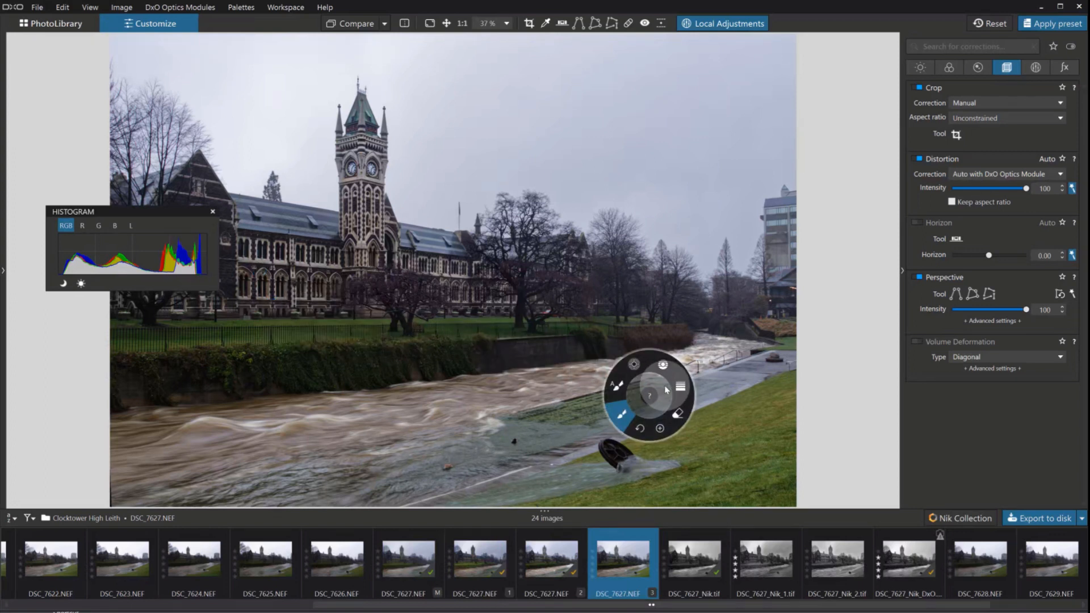
{"action": "left_click", "coordinate": [660, 426]}
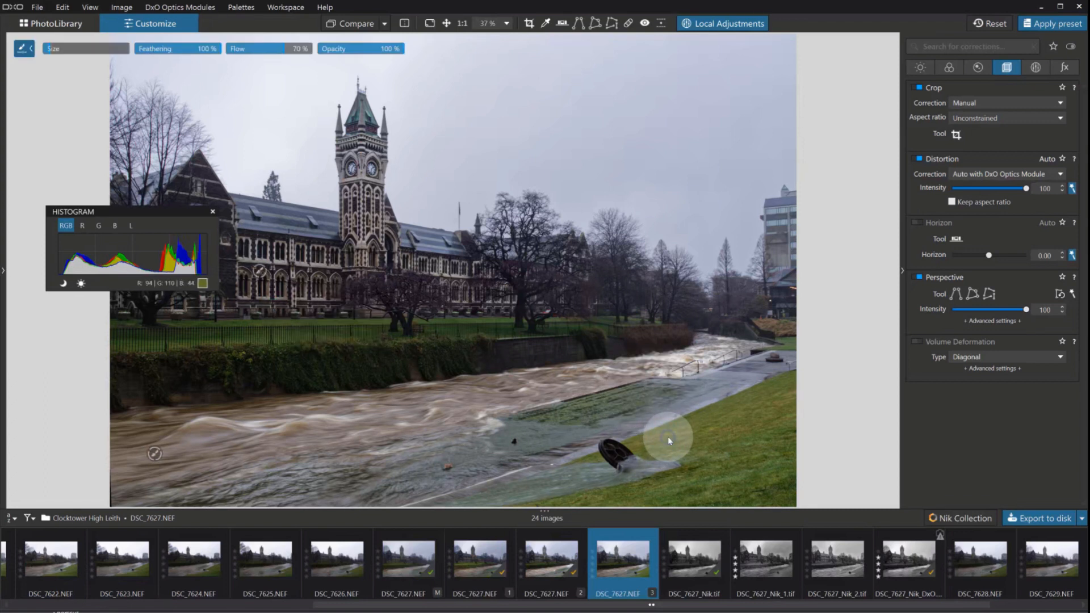
{"action": "right_click", "coordinate": [668, 438]}
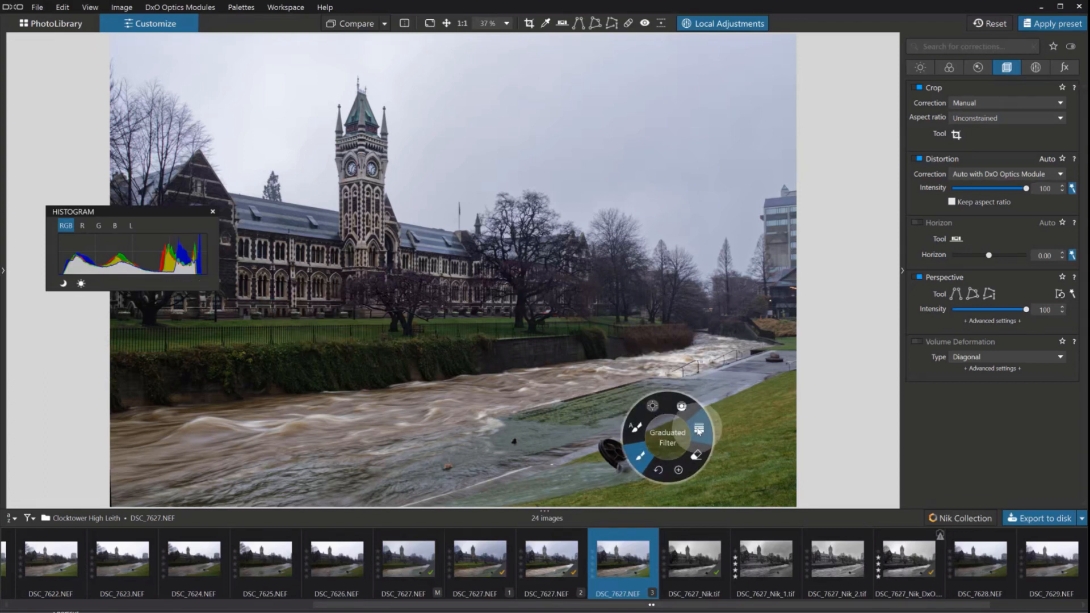
{"action": "left_click", "coordinate": [699, 430]}
{"action": "left_click_drag", "start_coordinate": [663, 452], "coordinate": [619, 351]}
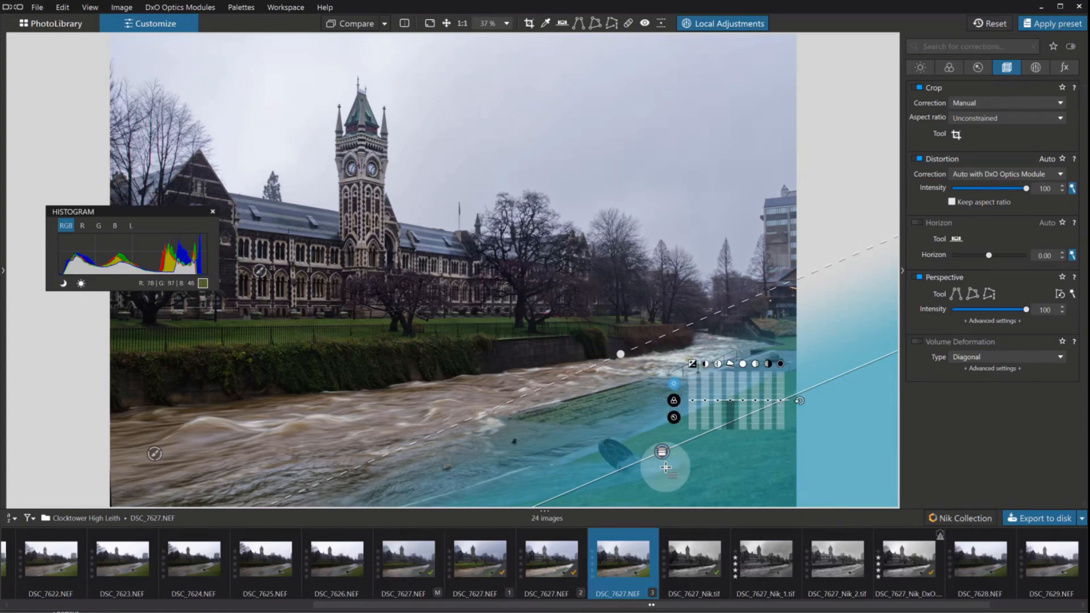
- Shift the graduated filter lower over the grass and reduce its tilt so its fade starts near the flooded path
{"action": "left_click_drag", "start_coordinate": [662, 452], "coordinate": [680, 476]}
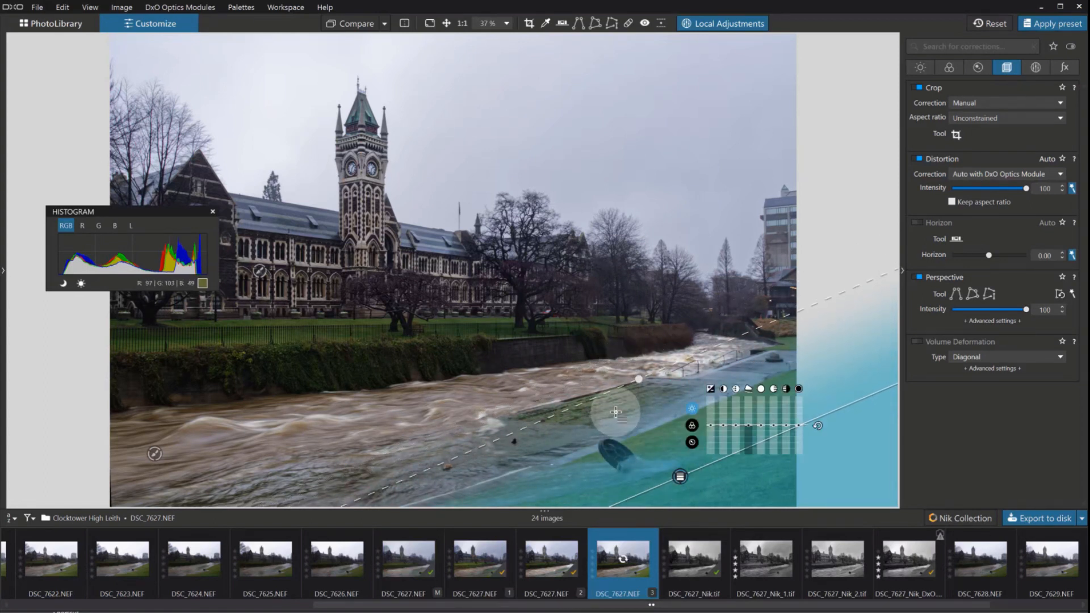
{"action": "left_click_drag", "start_coordinate": [638, 381], "coordinate": [652, 381]}
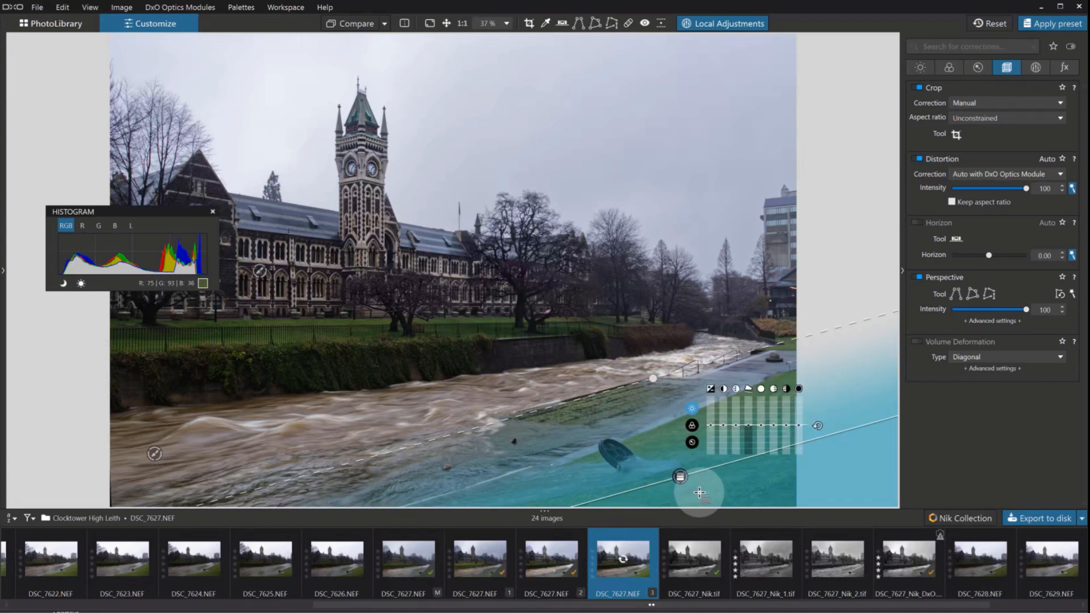
{"action": "left_click_drag", "start_coordinate": [680, 477], "coordinate": [681, 482]}
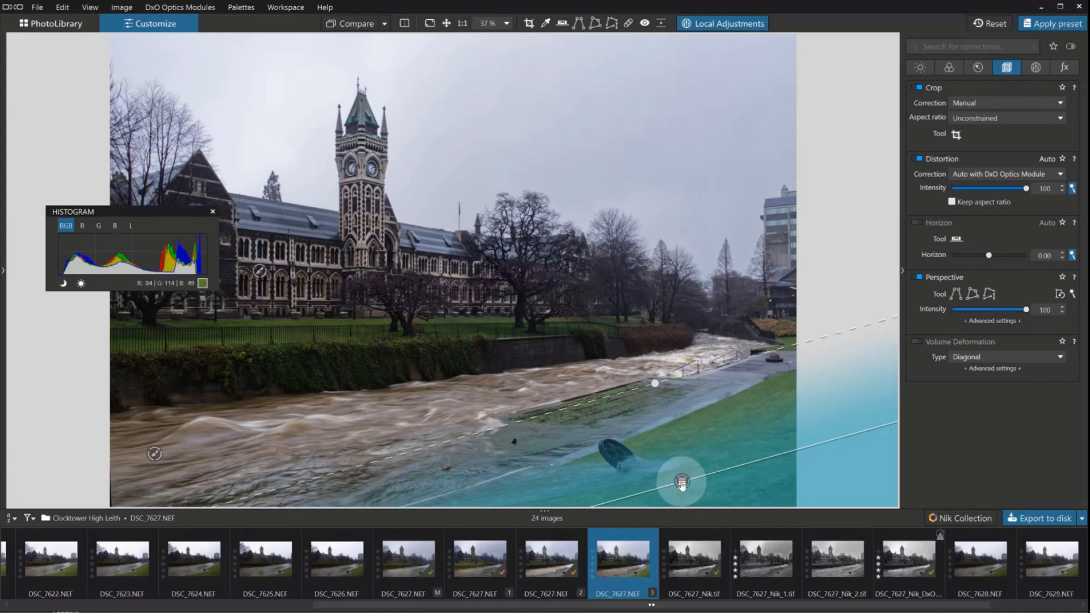
- Set the graduated filter's Exposure to about -0.37, compare the photo with the original and leave Local Adjustments
{"action": "left_click_drag", "start_coordinate": [712, 430], "coordinate": [713, 436]}
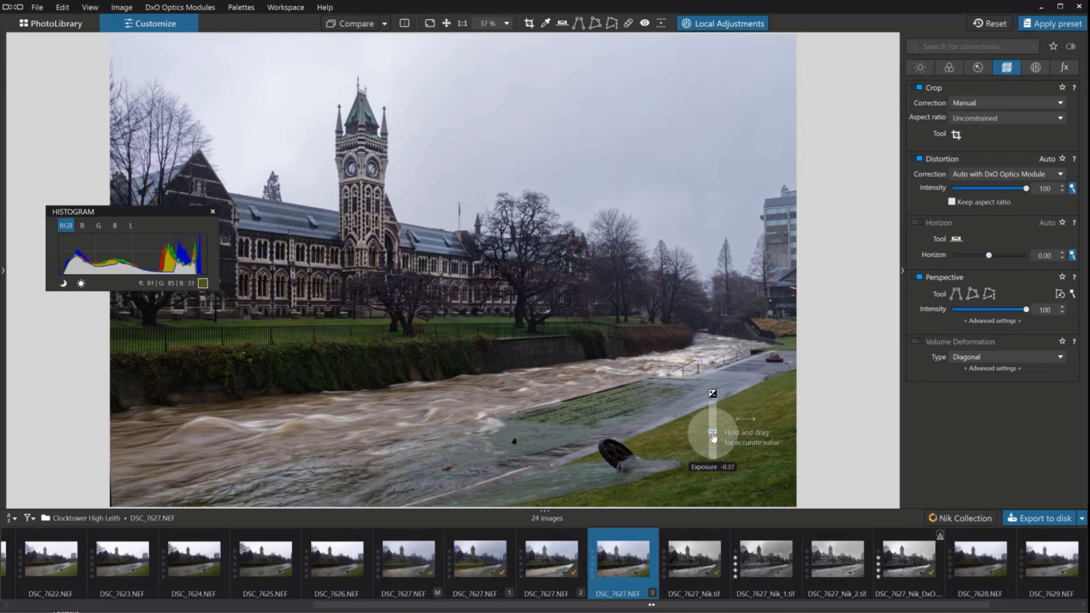
{"action": "left_click_drag", "start_coordinate": [713, 435], "coordinate": [713, 435]}
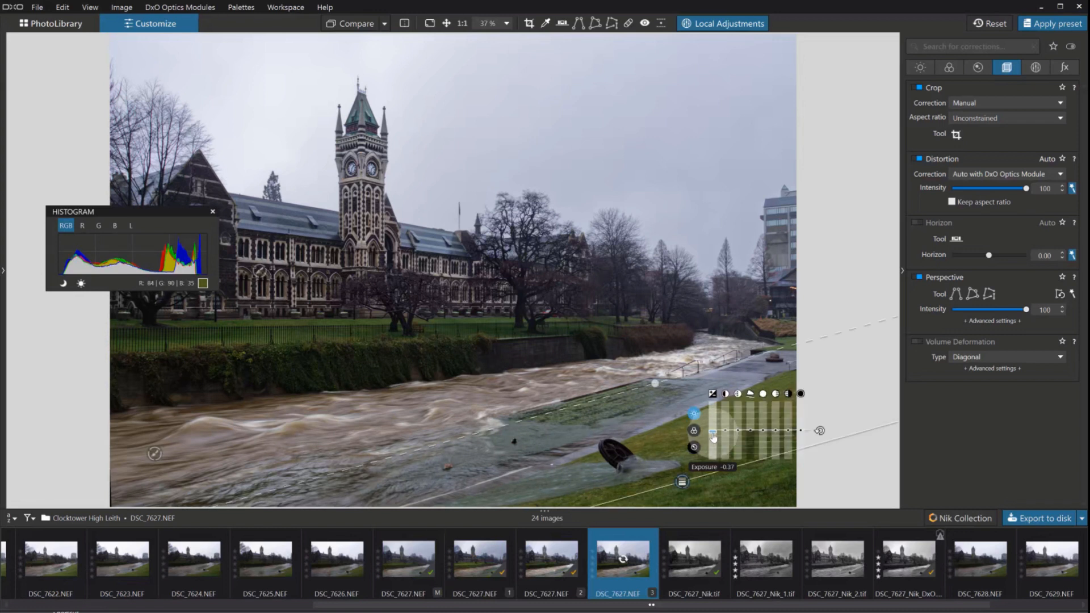
{"action": "left_click", "coordinate": [355, 25]}
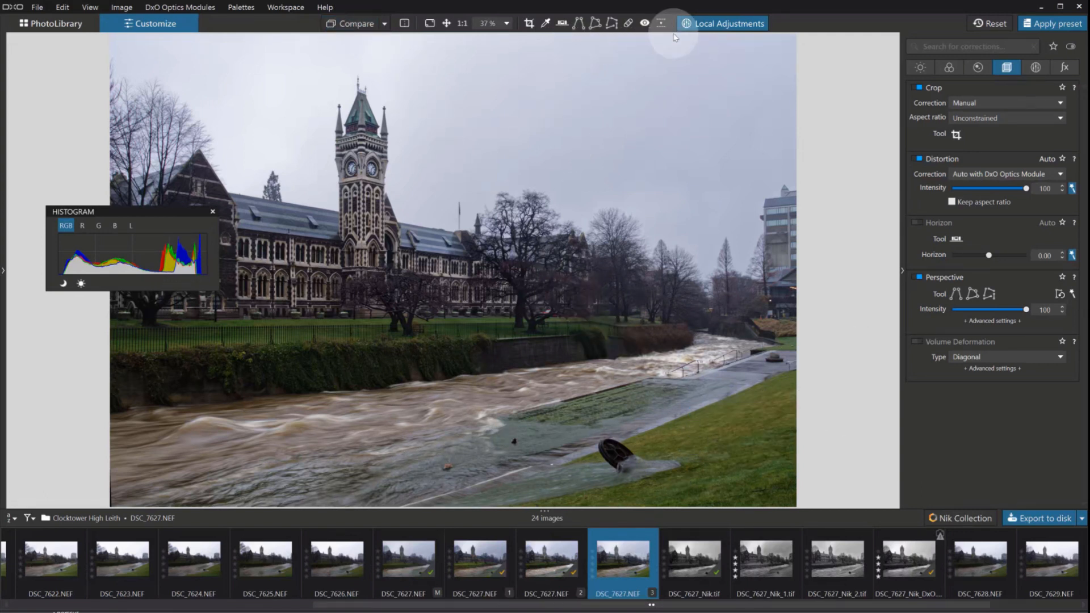
{"action": "left_click", "coordinate": [699, 28]}
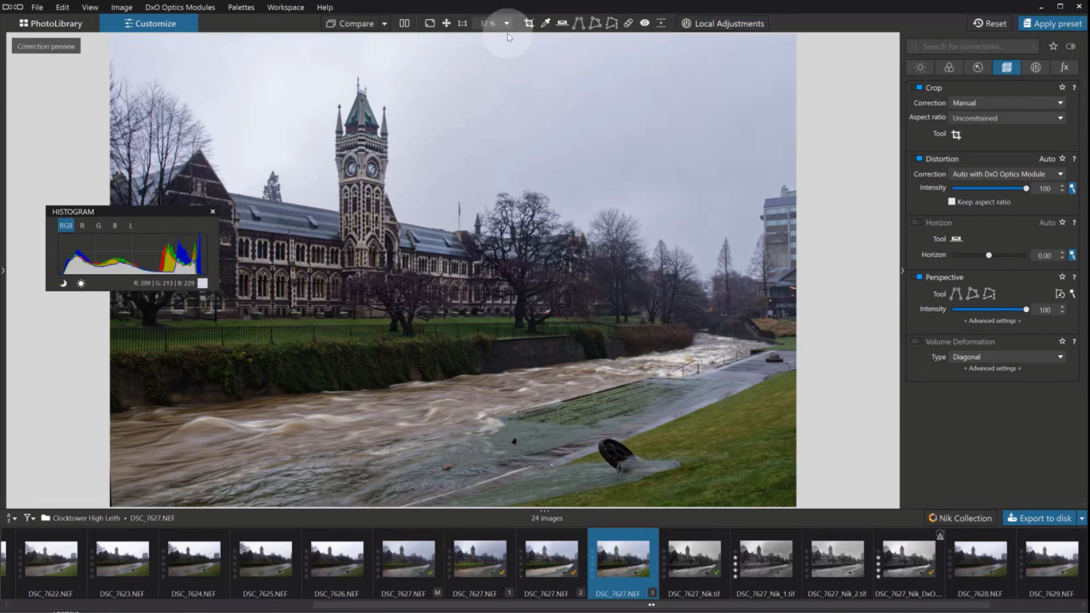
- Examine the clock tower, building, trees, handrails and river surface at 100% zoom, then return to the full photo
{"action": "left_click", "coordinate": [459, 21]}
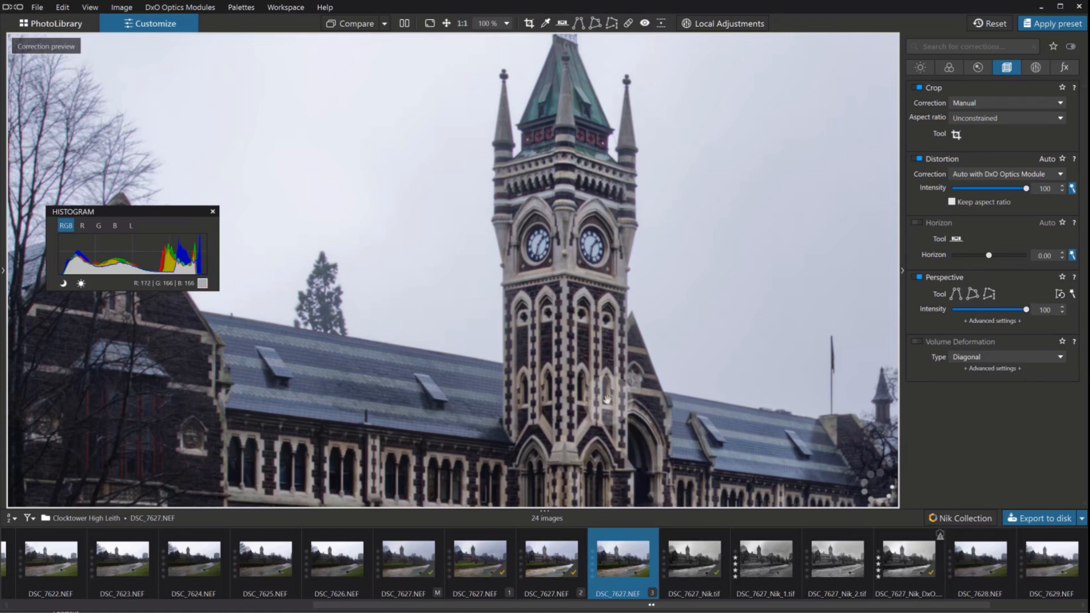
{"action": "left_click_drag", "start_coordinate": [612, 415], "coordinate": [440, 162]}
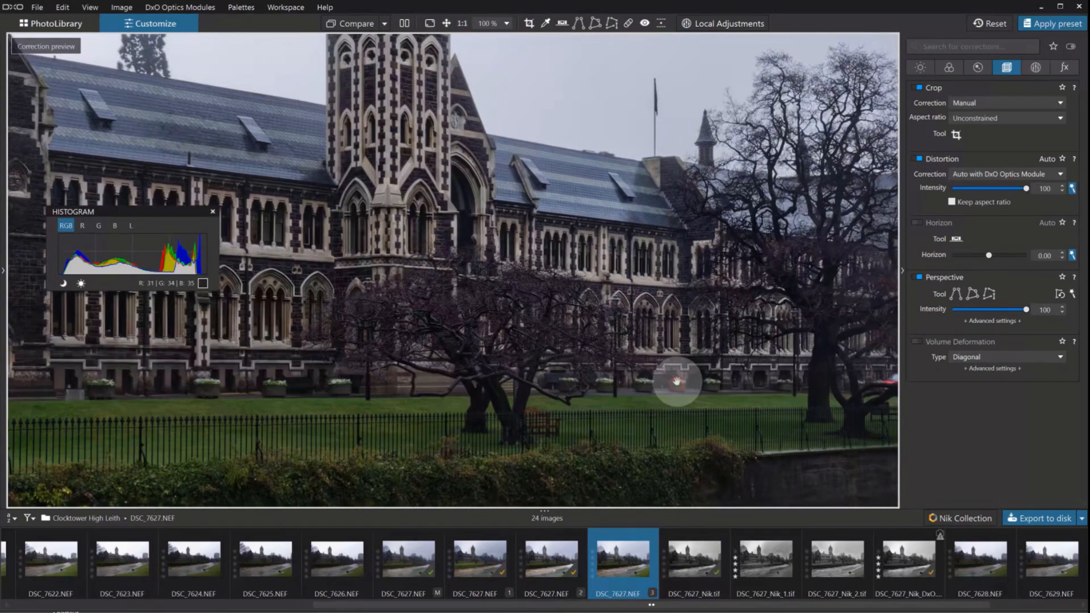
{"action": "left_click_drag", "start_coordinate": [676, 382], "coordinate": [580, 261]}
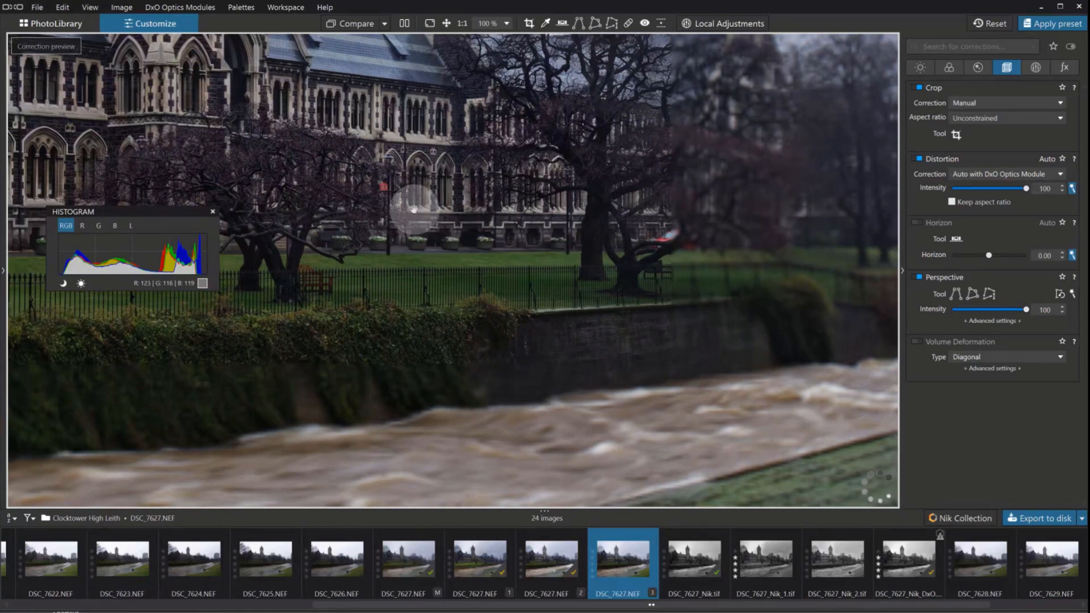
{"action": "left_click_drag", "start_coordinate": [414, 207], "coordinate": [734, 336]}
{"action": "left_click_drag", "start_coordinate": [499, 303], "coordinate": [421, 242]}
{"action": "left_click_drag", "start_coordinate": [686, 356], "coordinate": [484, 280]}
{"action": "left_click_drag", "start_coordinate": [703, 311], "coordinate": [513, 312]}
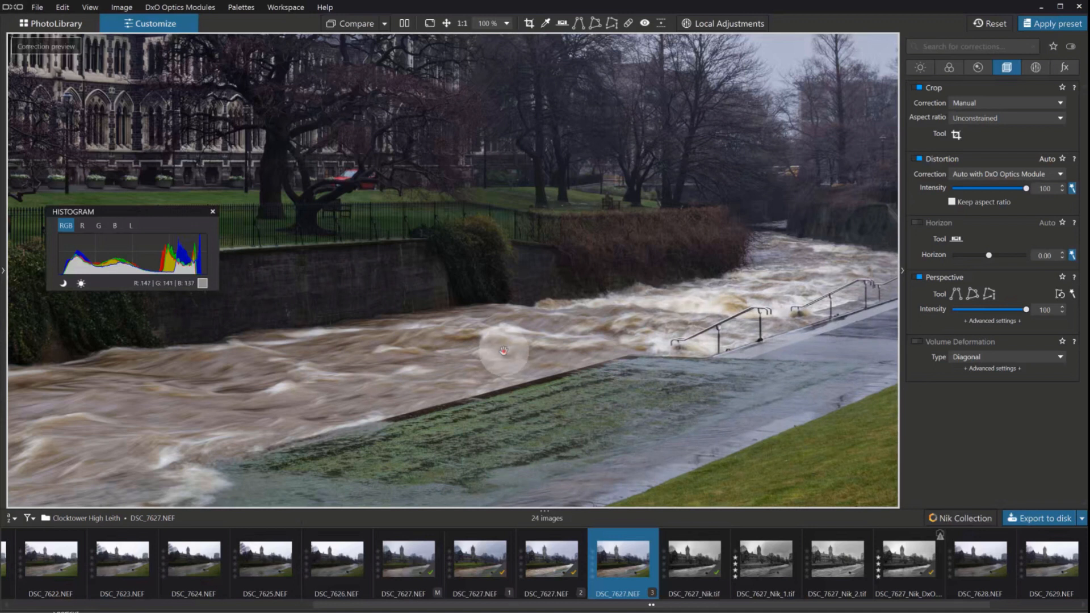
{"action": "left_click_drag", "start_coordinate": [504, 348], "coordinate": [663, 285]}
{"action": "left_click_drag", "start_coordinate": [414, 365], "coordinate": [625, 360]}
{"action": "left_click_drag", "start_coordinate": [389, 368], "coordinate": [574, 359]}
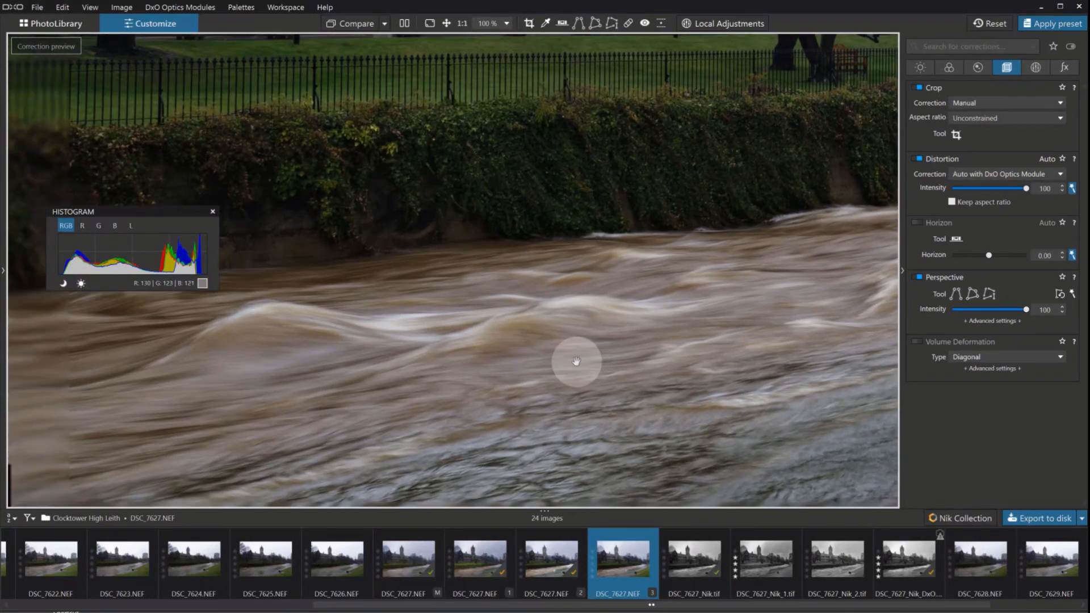
{"action": "left_click_drag", "start_coordinate": [364, 357], "coordinate": [366, 381]}
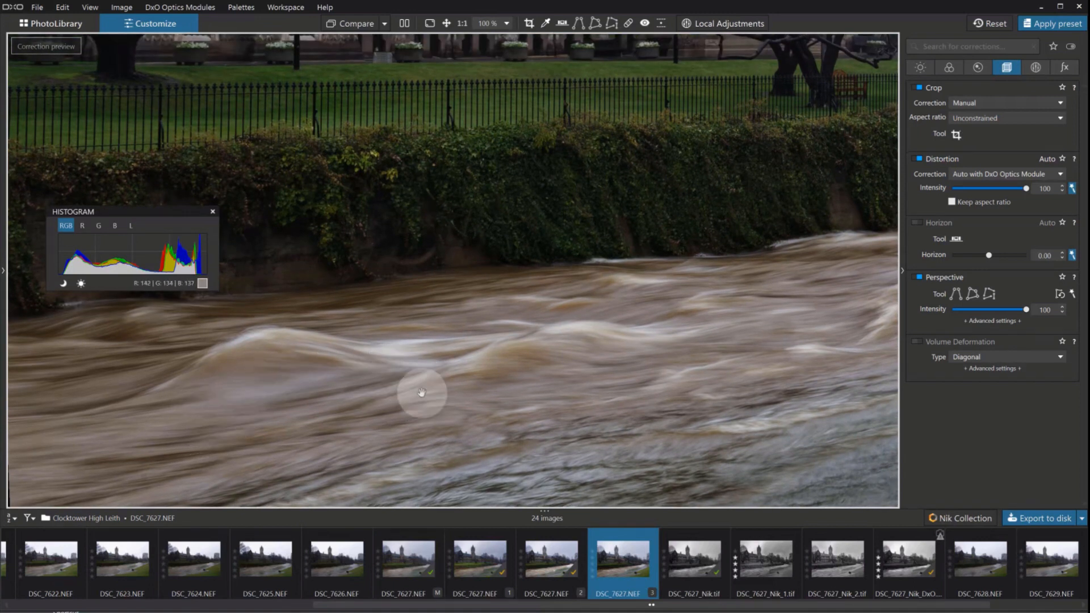
{"action": "left_click_drag", "start_coordinate": [619, 348], "coordinate": [618, 331]}
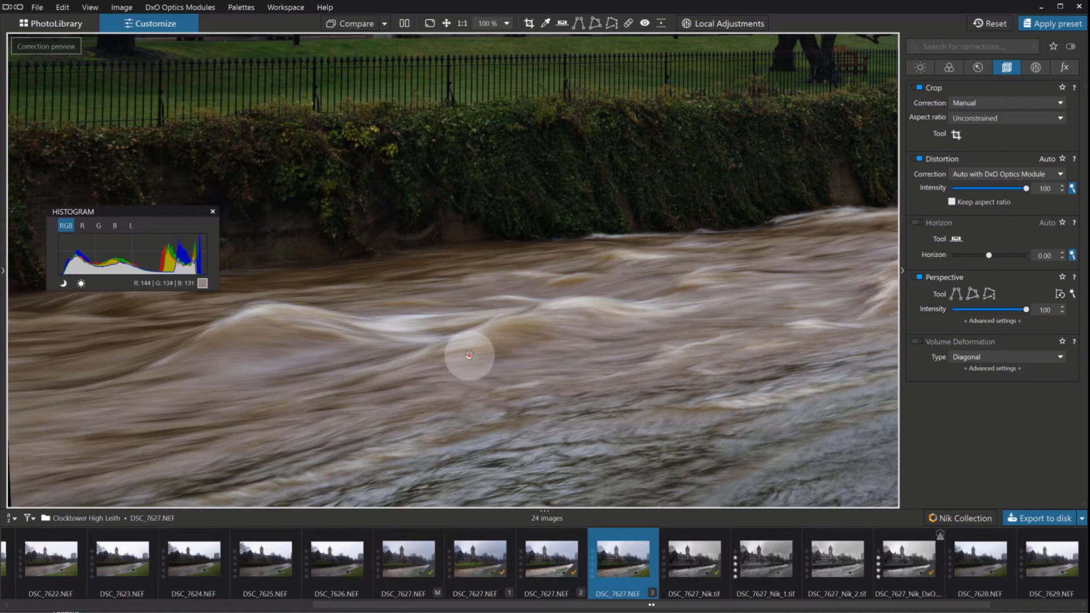
{"action": "left_click_drag", "start_coordinate": [468, 355], "coordinate": [486, 400]}
{"action": "left_click", "coordinate": [485, 400]}
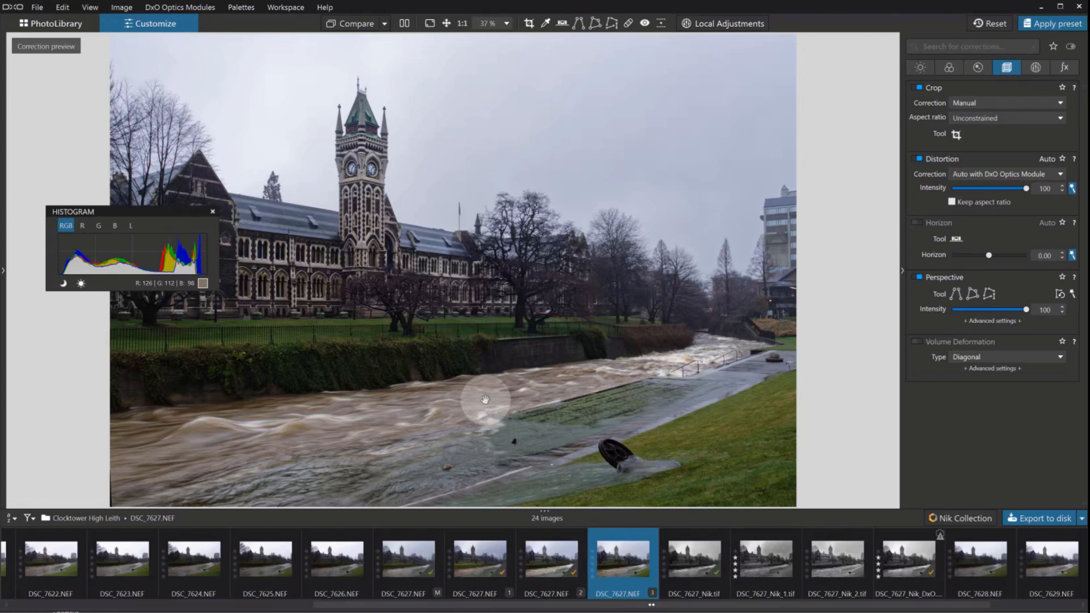
- Set the Nik Collection export settings to export as a 16-bit TIFF
{"action": "left_click", "coordinate": [957, 519]}
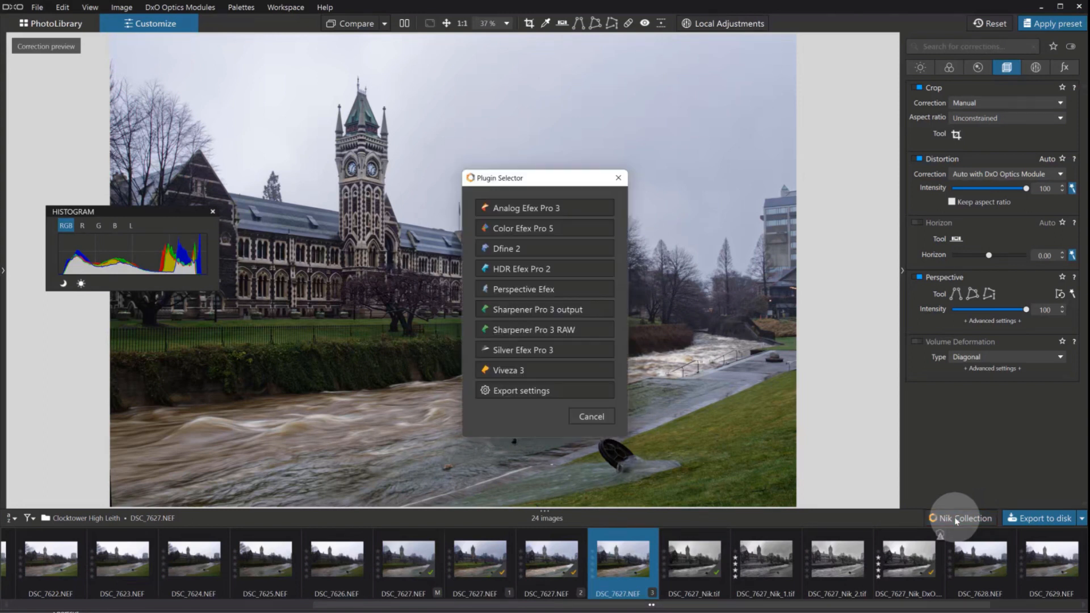
{"action": "left_click", "coordinate": [520, 391]}
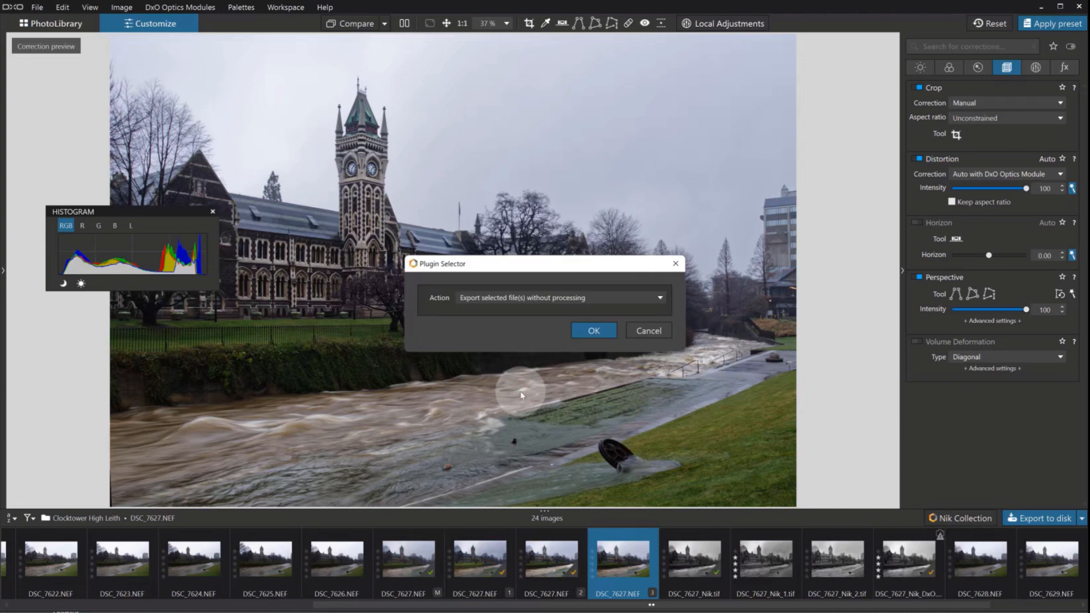
{"action": "left_click", "coordinate": [543, 302]}
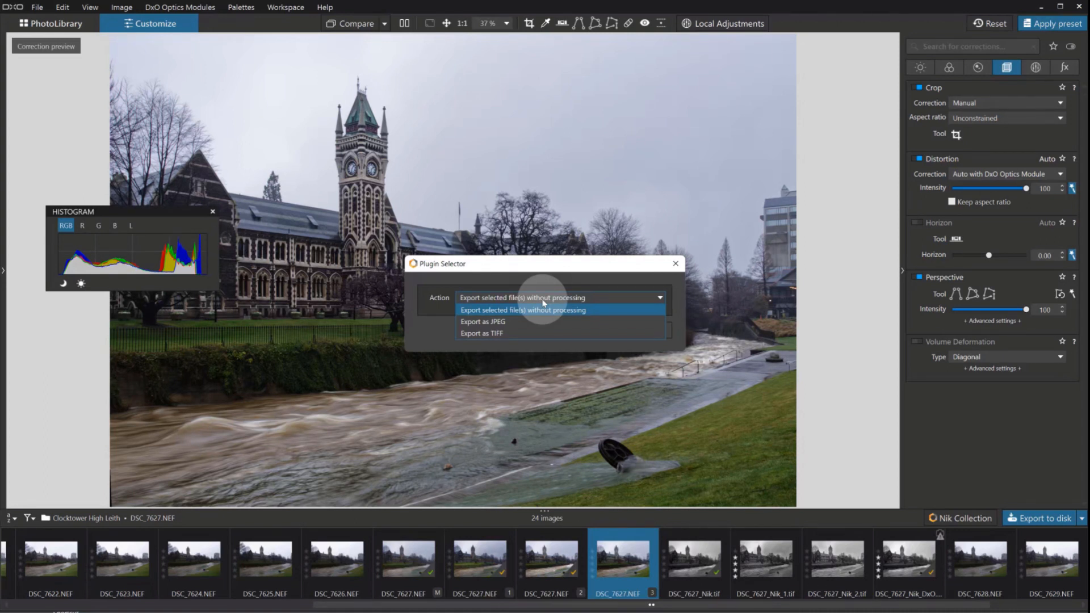
{"action": "left_click", "coordinate": [522, 332]}
{"action": "left_click", "coordinate": [503, 271]}
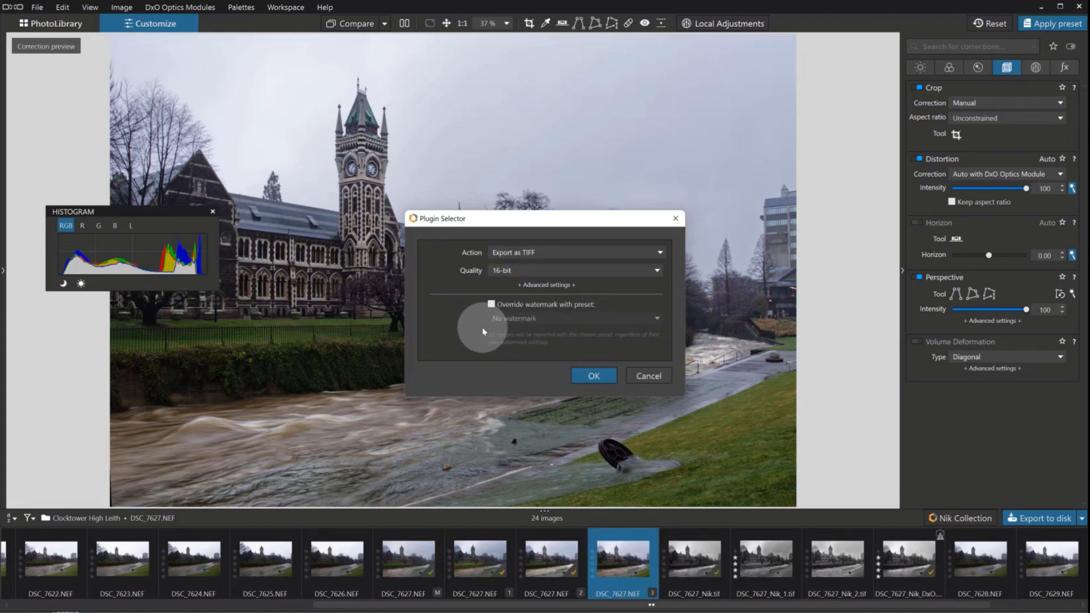
{"action": "left_click", "coordinate": [589, 378]}
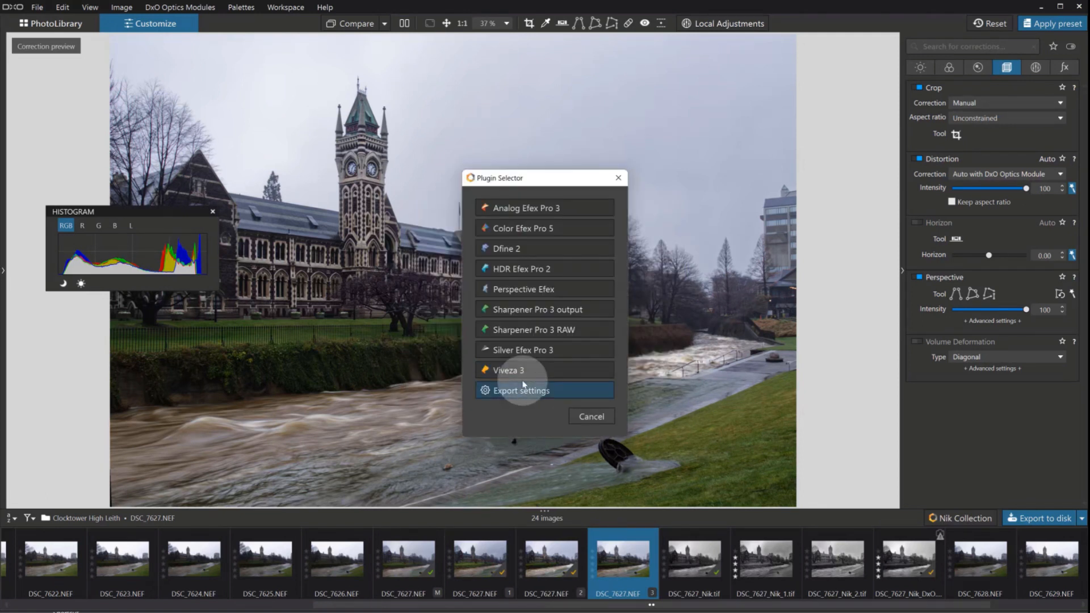
- Send the photo to Silver Efex Pro 3, acknowledge the TIFF notice and postpone the Nik Collection update
{"action": "left_click", "coordinate": [522, 351]}
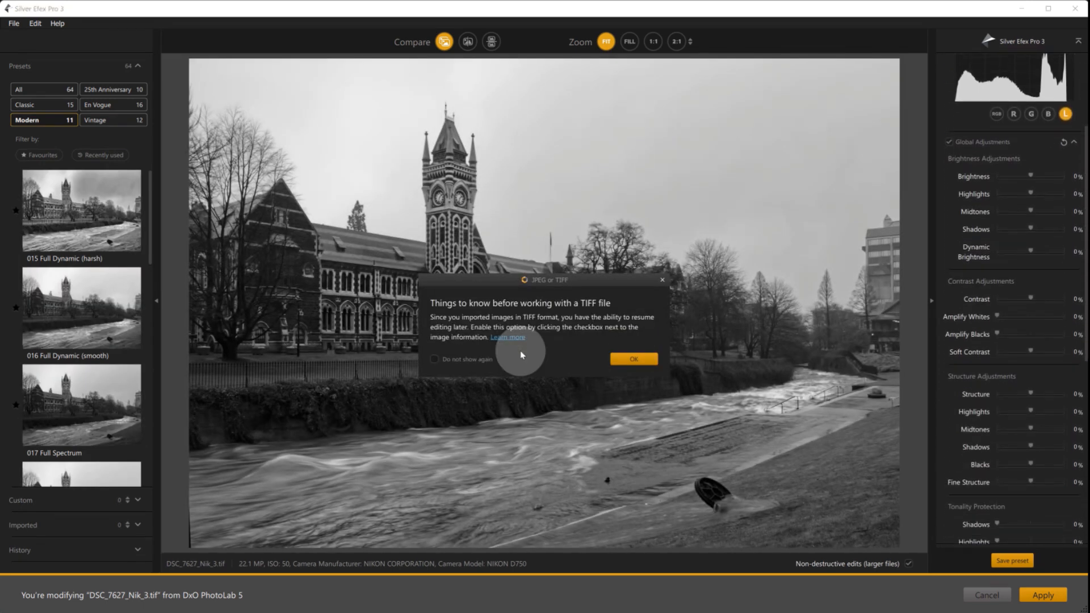
{"action": "left_click", "coordinate": [628, 359]}
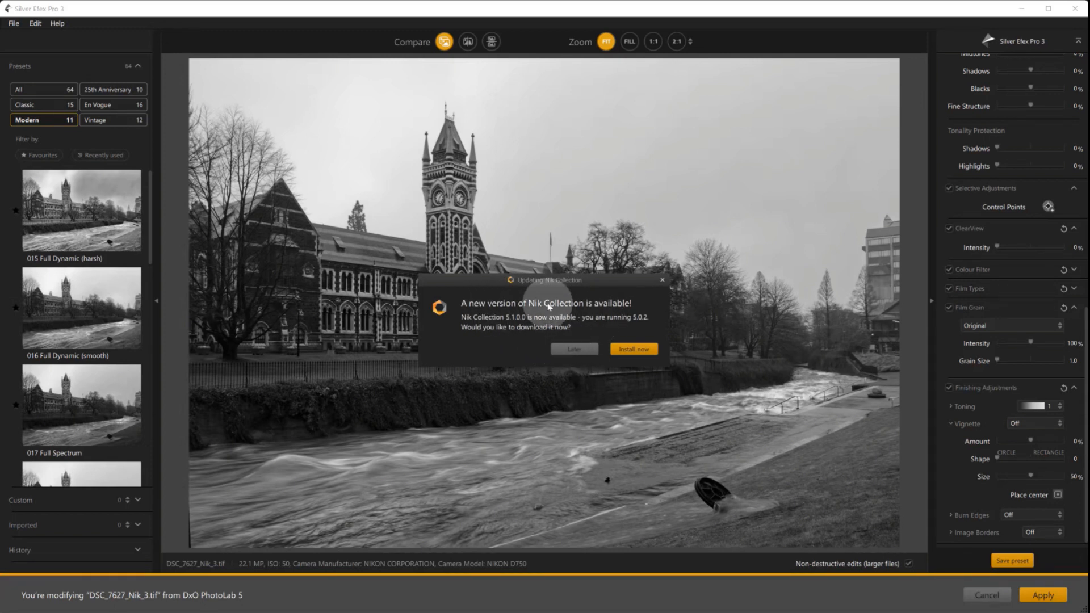
{"action": "left_click", "coordinate": [575, 350]}
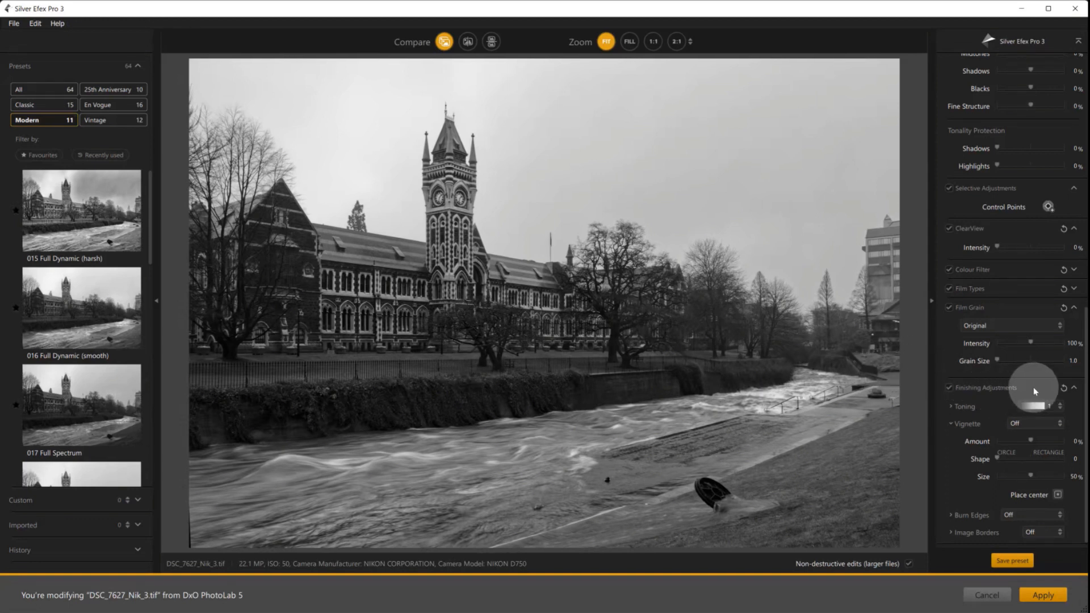
- Apply the Modern preset 019 Fine Art Process, accepting replacement of the photo's current parameters
{"action": "scroll", "coordinate": [1033, 387], "scroll_direction": "up", "scroll_amount": 10}
{"action": "scroll", "coordinate": [1014, 298], "scroll_direction": "up", "scroll_amount": 3}
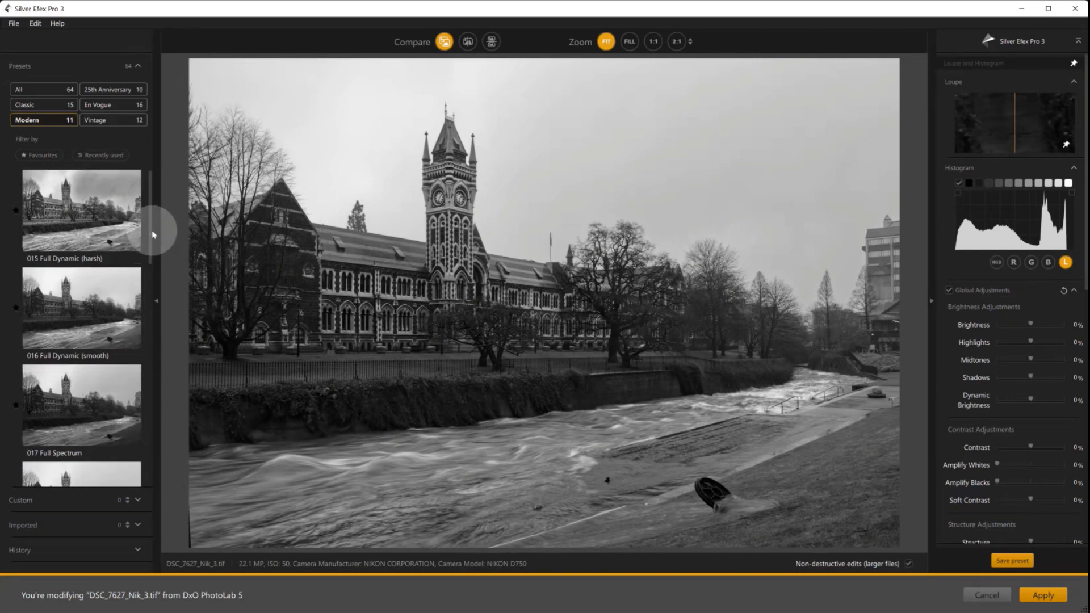
{"action": "left_click_drag", "start_coordinate": [151, 231], "coordinate": [159, 324]}
{"action": "left_click", "coordinate": [66, 272]}
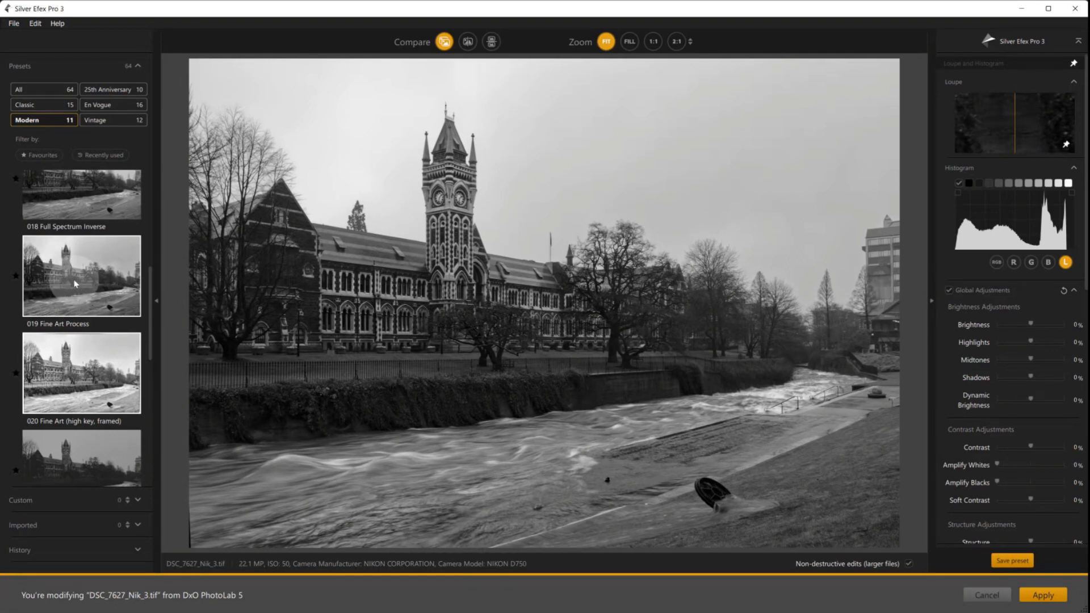
{"action": "left_click", "coordinate": [74, 278]}
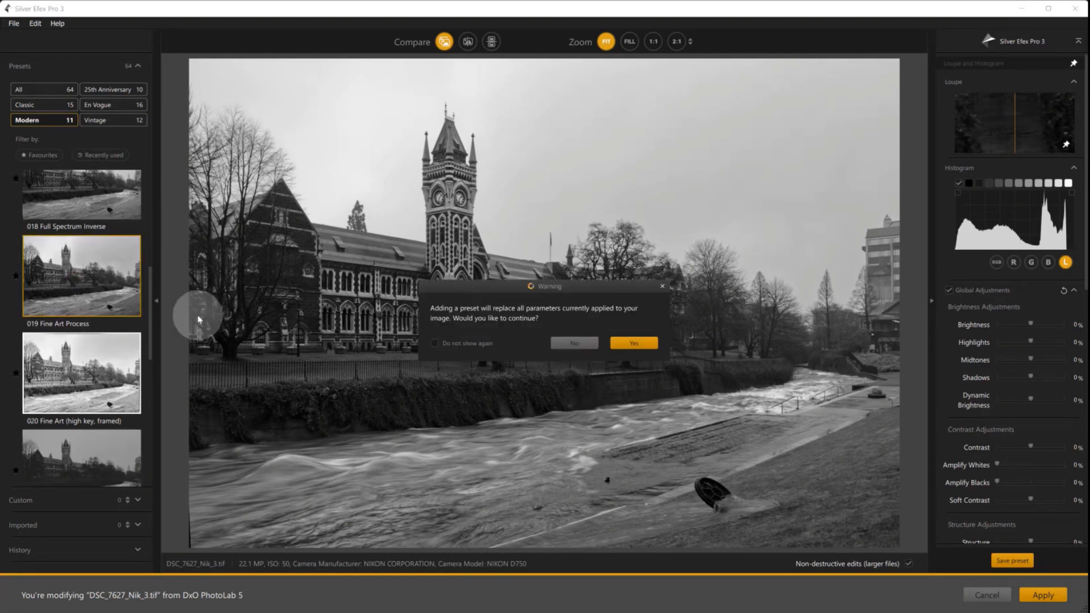
{"action": "left_click", "coordinate": [634, 342]}
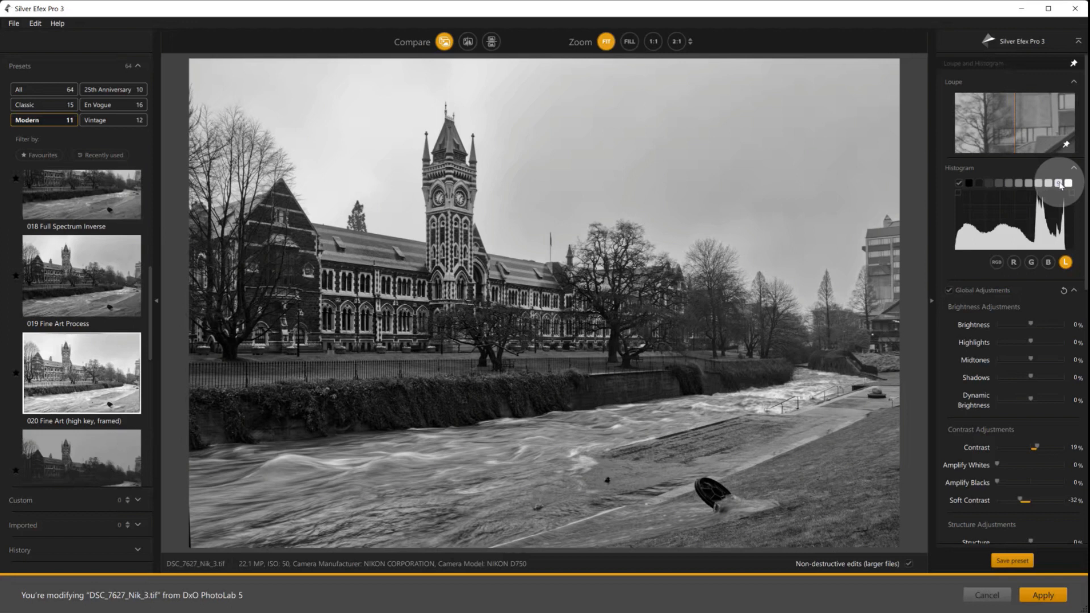
- Set the global Amplify Whites to 10%, Amplify Blacks to 5% and Fine Structure to 35%
{"action": "mouse_move", "coordinate": [1047, 184]}
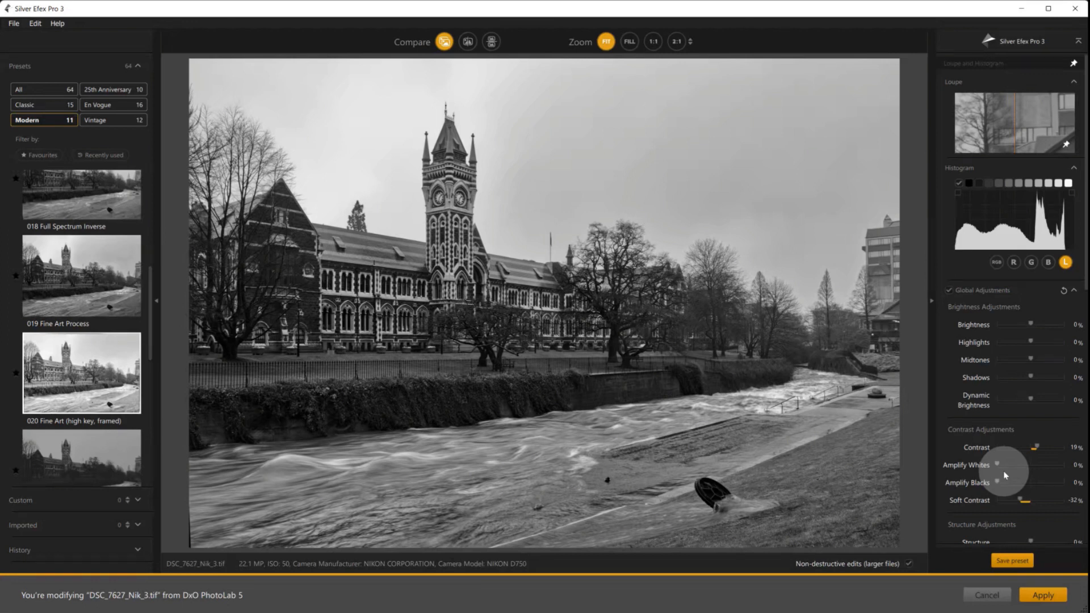
{"action": "left_click_drag", "start_coordinate": [997, 464], "coordinate": [1006, 465]}
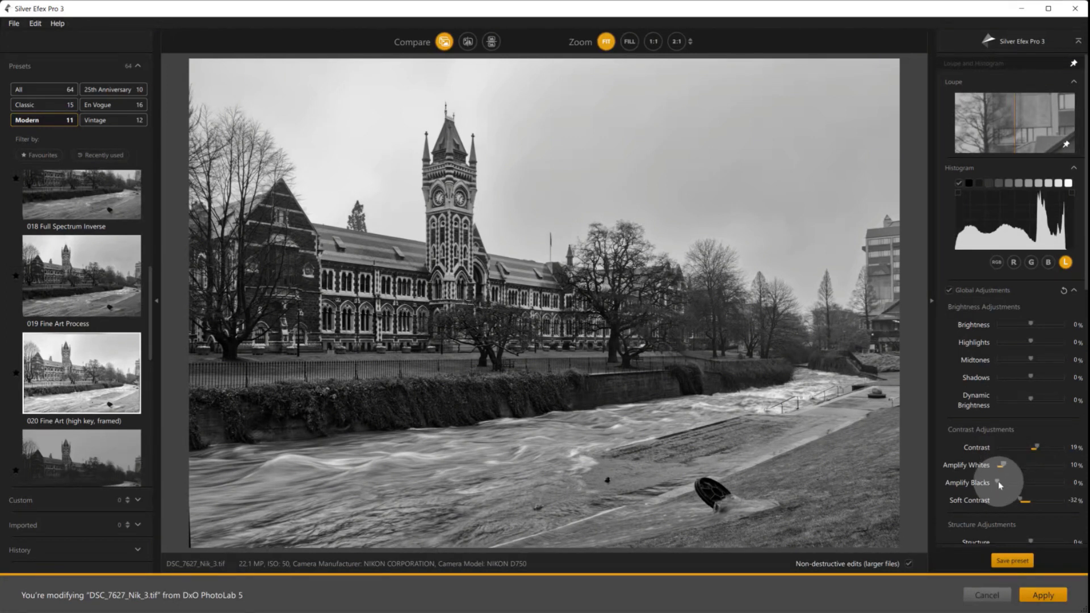
{"action": "left_click_drag", "start_coordinate": [999, 484], "coordinate": [1004, 483]}
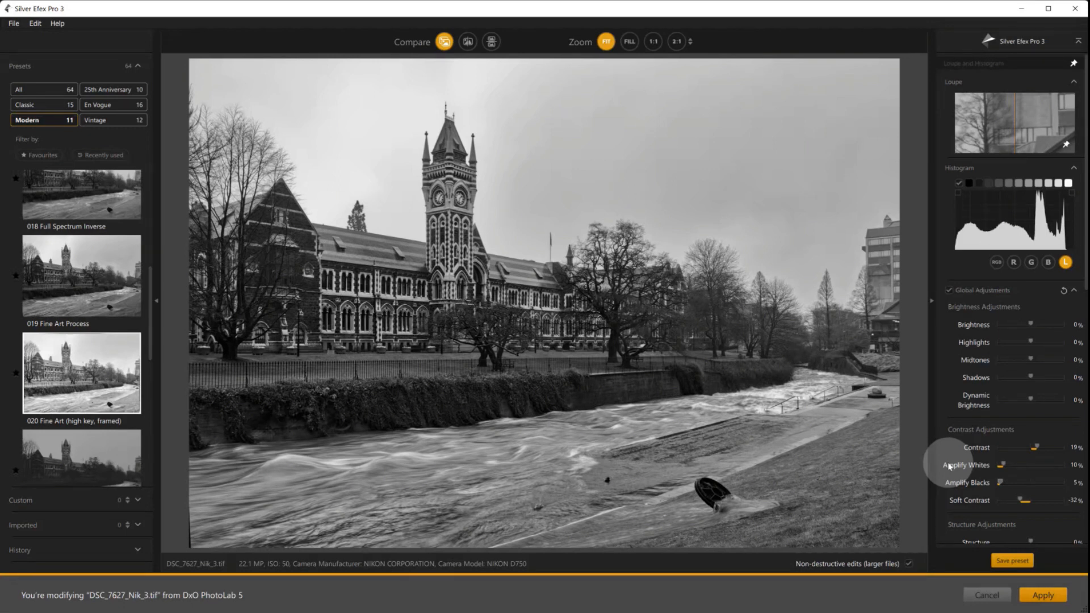
{"action": "scroll", "coordinate": [950, 467], "scroll_direction": "down", "scroll_amount": 5}
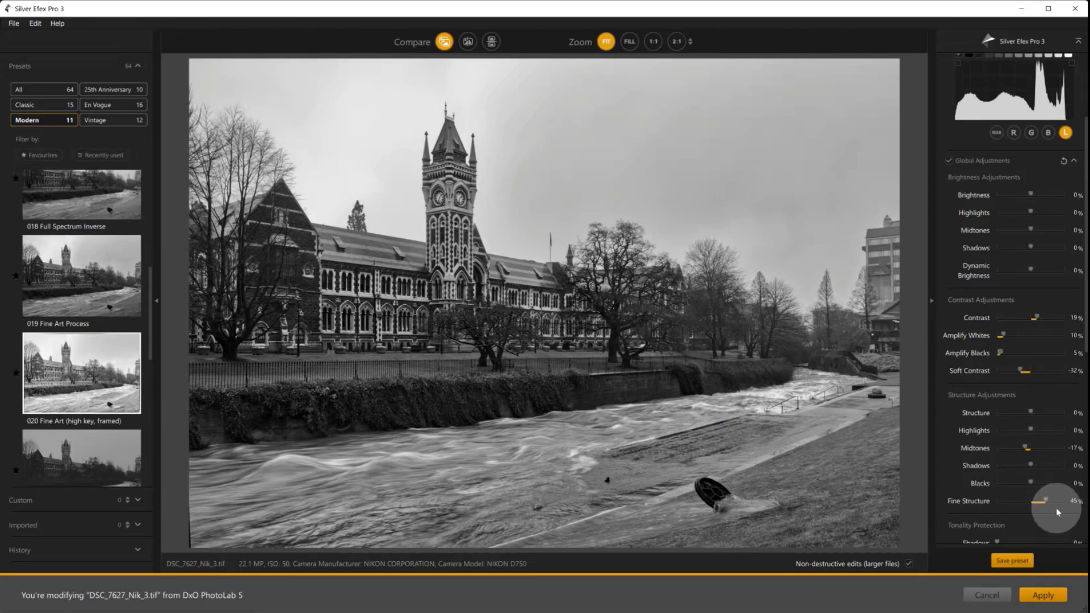
{"action": "left_click_drag", "start_coordinate": [1047, 501], "coordinate": [1041, 500]}
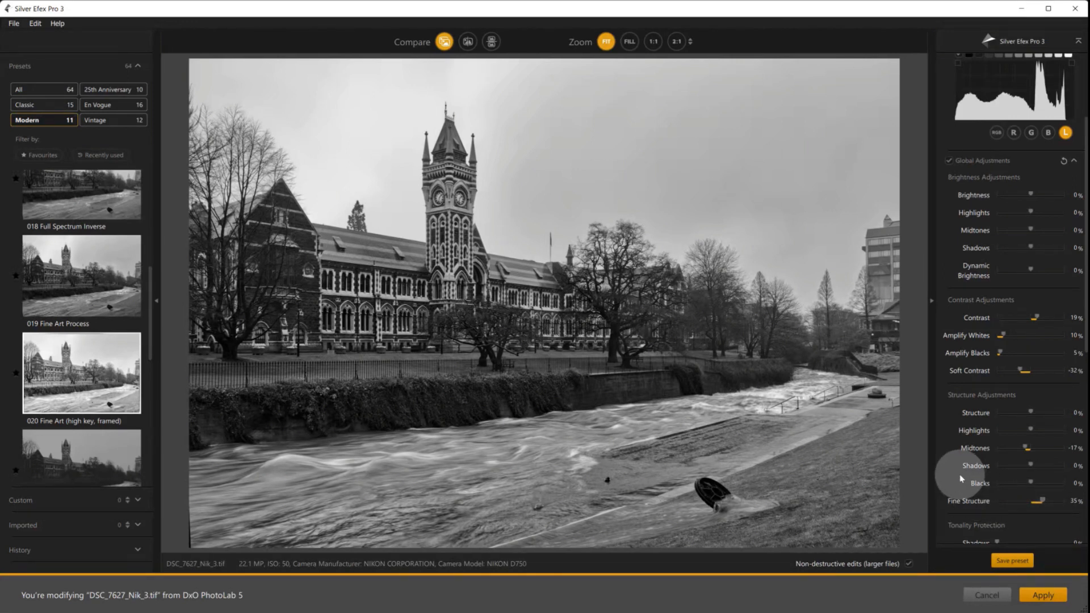
- Add a control point in the sky above the left-hand trees with Brightness at -18% and Highlights at -32%
{"action": "scroll", "coordinate": [960, 475], "scroll_direction": "down", "scroll_amount": 3}
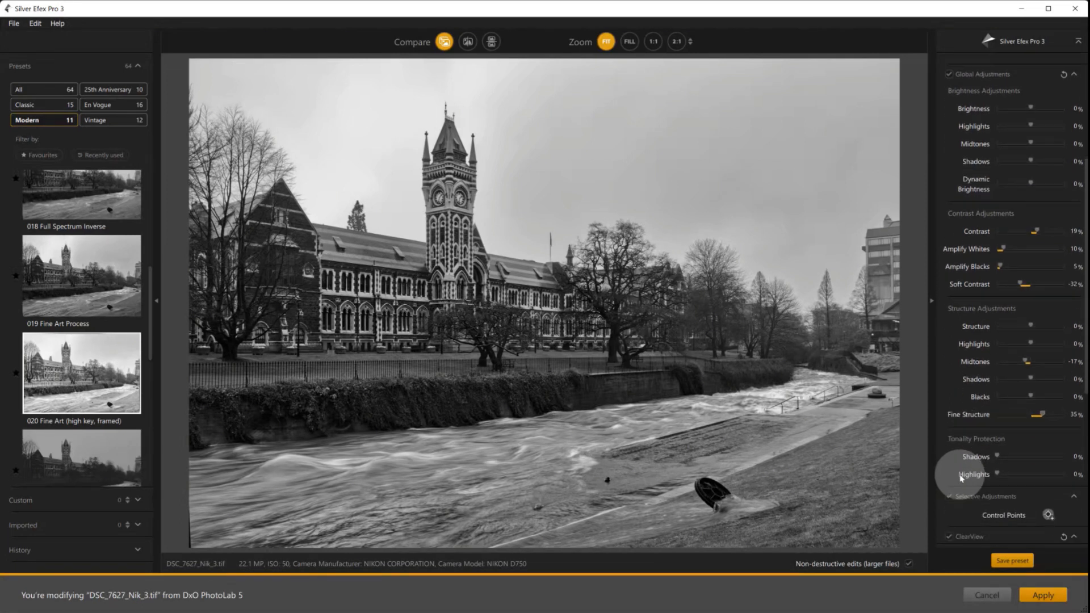
{"action": "scroll", "coordinate": [959, 479], "scroll_direction": "down", "scroll_amount": 3}
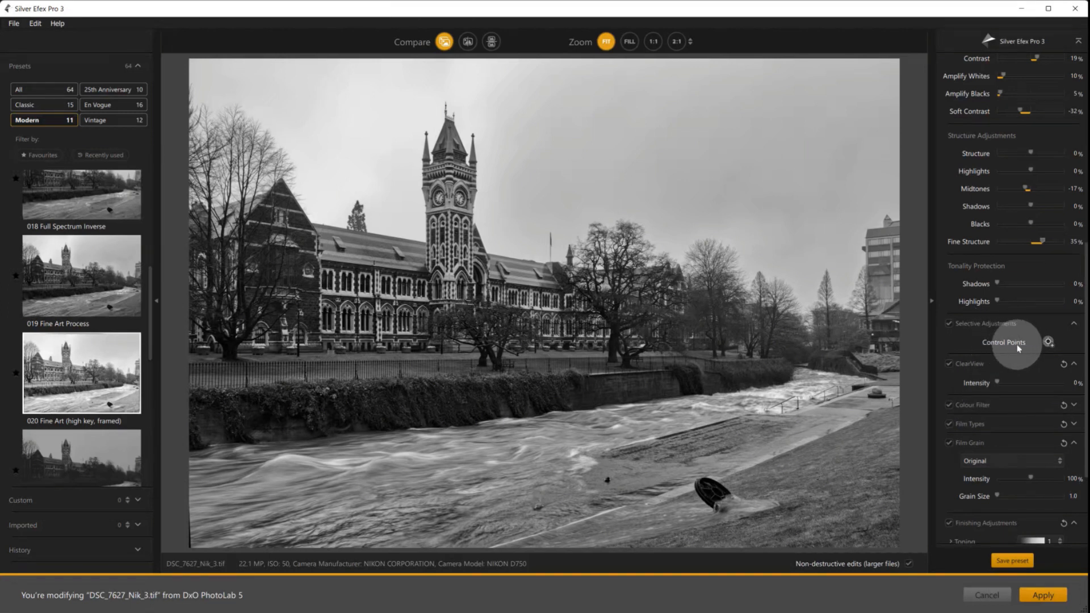
{"action": "left_click", "coordinate": [1048, 342]}
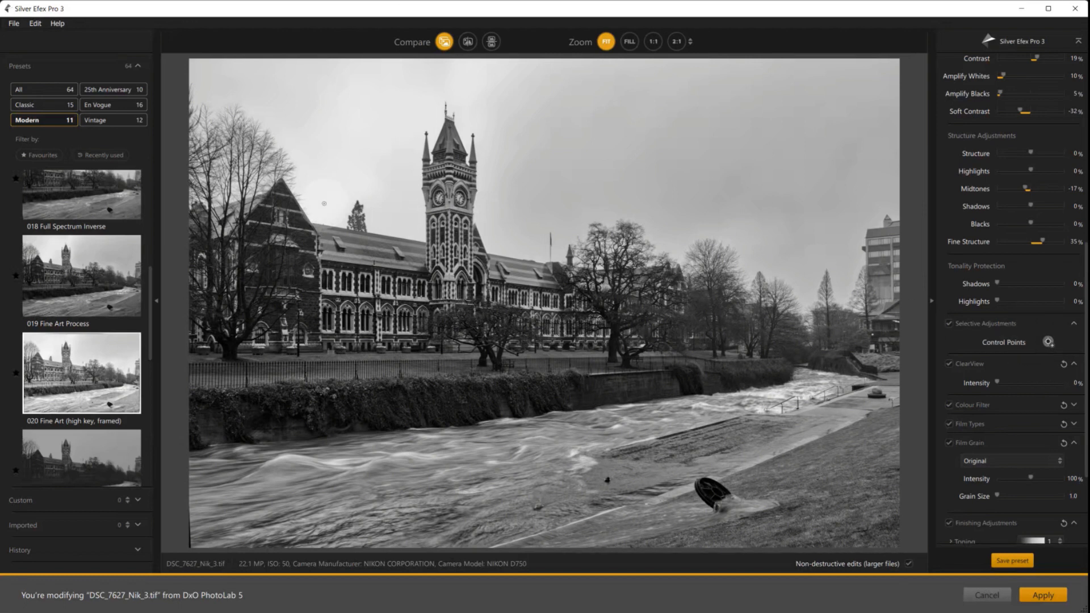
{"action": "left_click", "coordinate": [281, 110]}
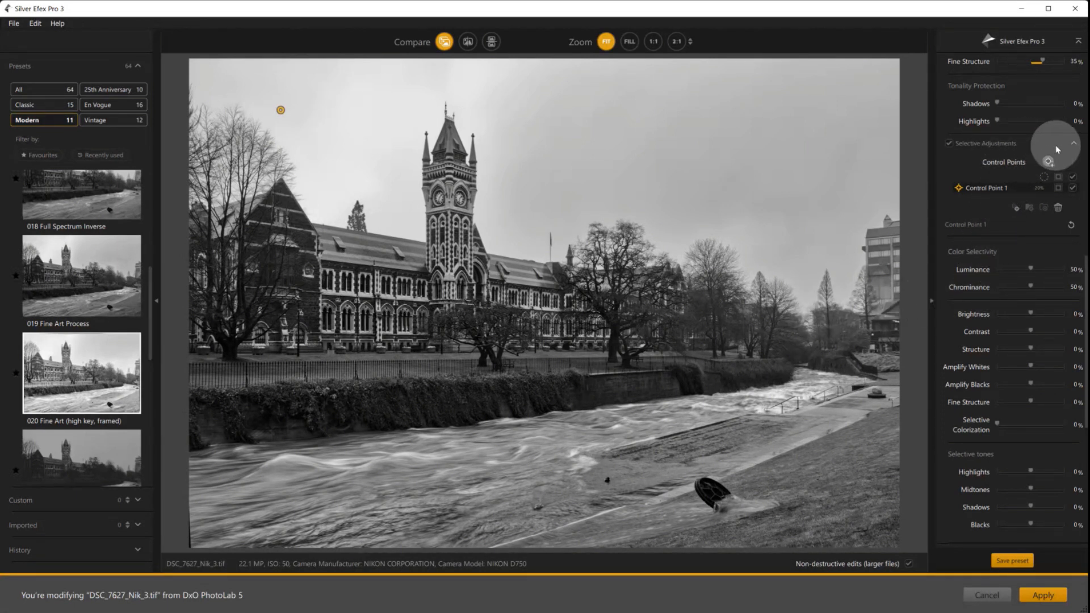
{"action": "left_click", "coordinate": [1074, 145]}
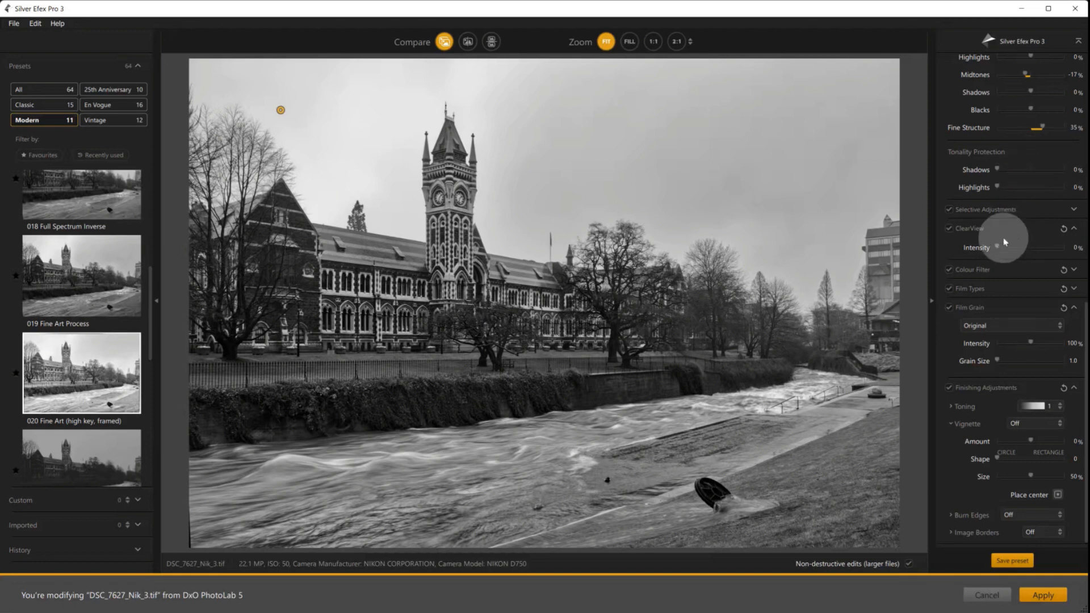
{"action": "left_click", "coordinate": [1072, 210]}
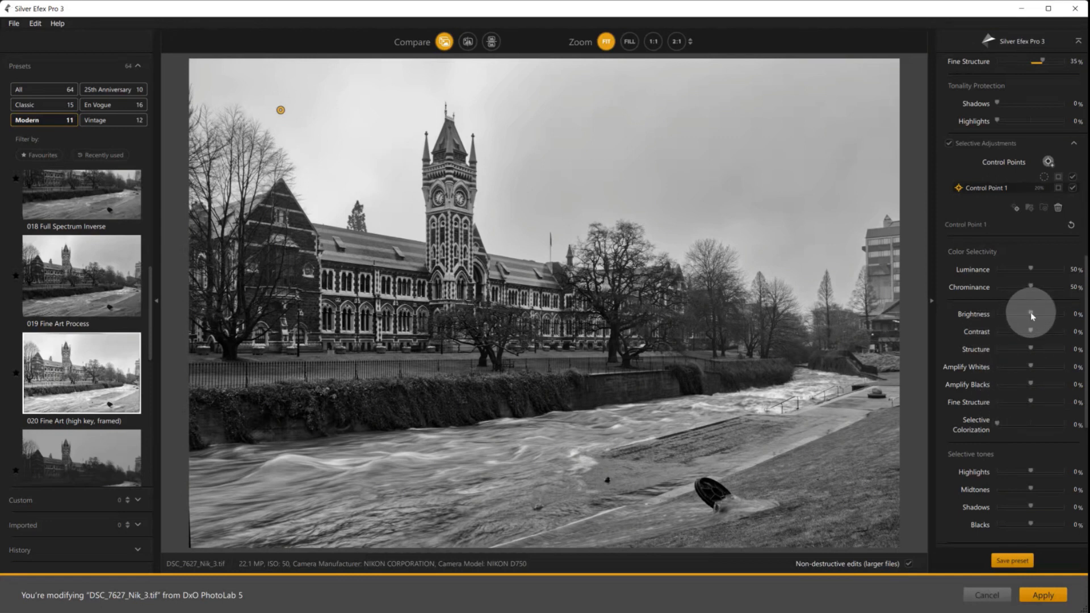
{"action": "left_click_drag", "start_coordinate": [1030, 312], "coordinate": [1026, 314]}
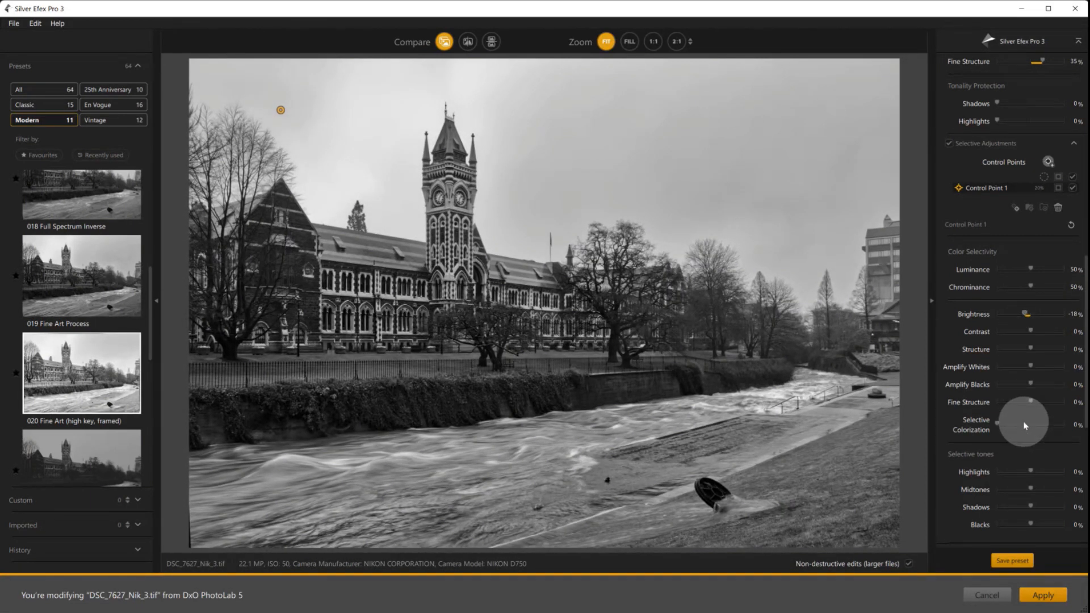
{"action": "left_click_drag", "start_coordinate": [1031, 471], "coordinate": [1022, 472]}
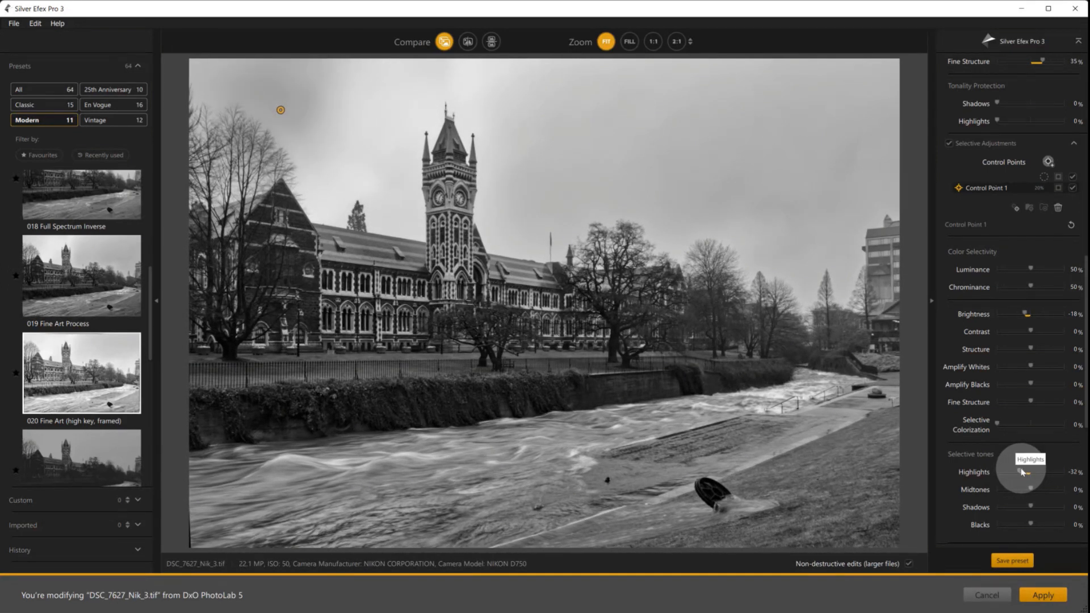
- Enlarge the sky control point to 25%, shift it toward the clock tower, and set its Highlights to -30% and Brightness to -16%
{"action": "left_click_drag", "start_coordinate": [363, 122], "coordinate": [387, 125]}
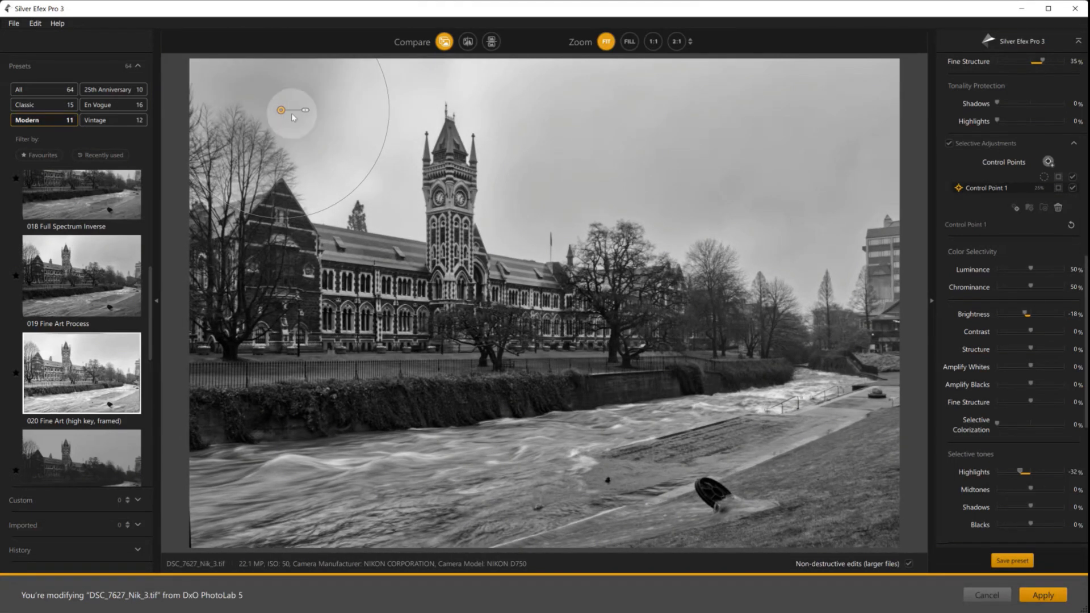
{"action": "left_click_drag", "start_coordinate": [280, 112], "coordinate": [307, 129]}
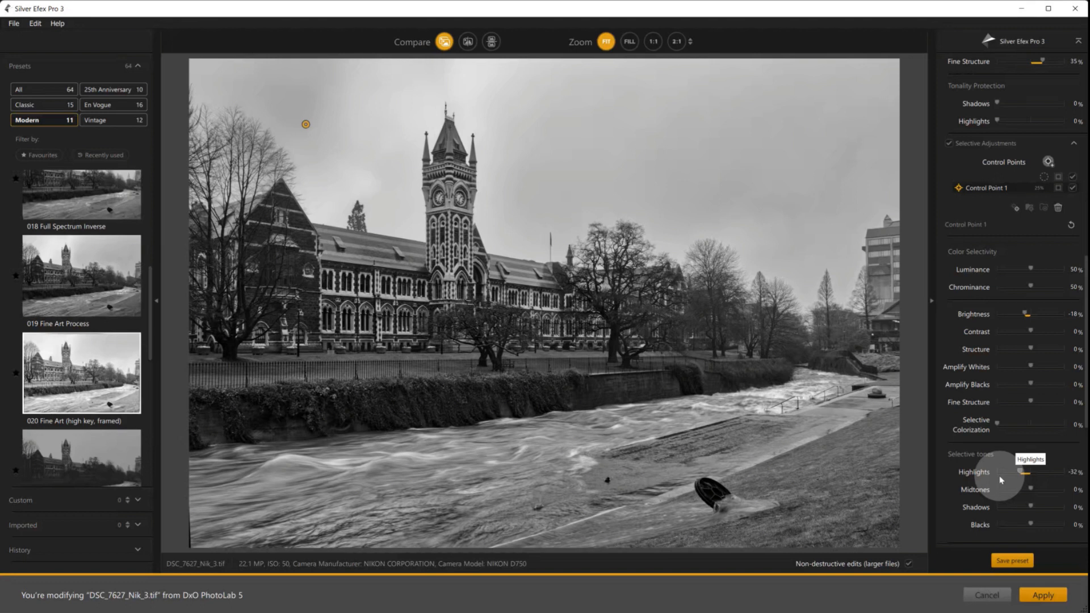
{"action": "left_click_drag", "start_coordinate": [1022, 472], "coordinate": [1024, 472]}
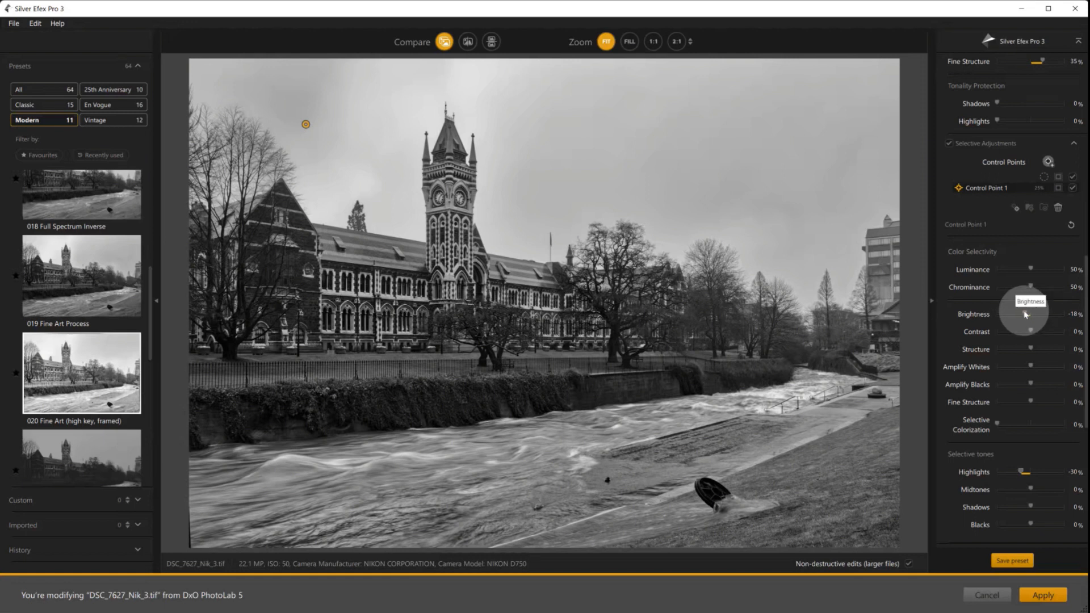
{"action": "left_click_drag", "start_coordinate": [1025, 314], "coordinate": [1027, 314]}
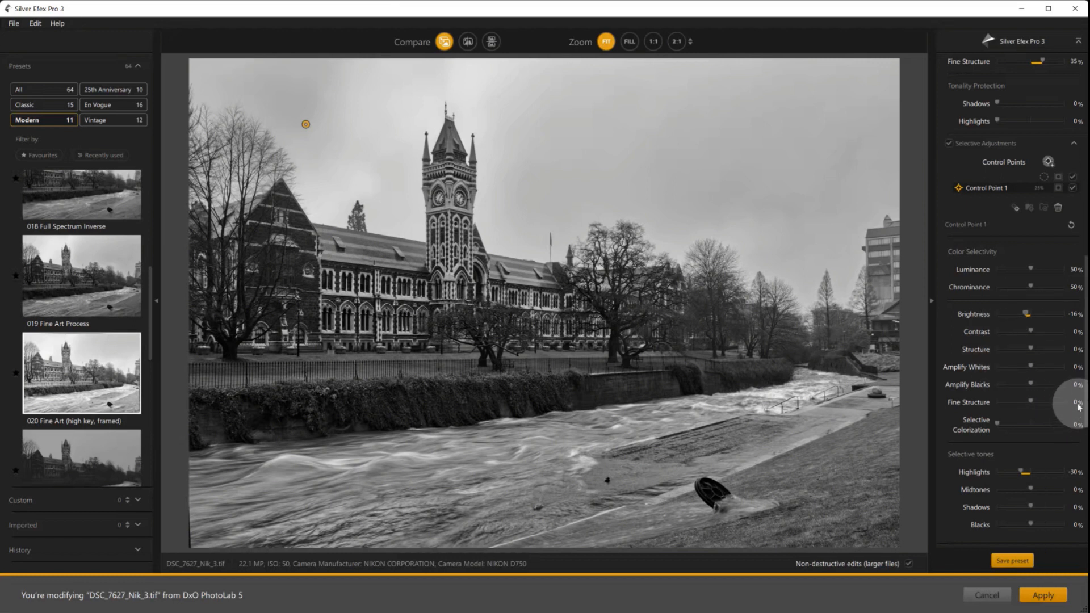
- Set the film grain type to FujiNeopanAcros100
{"action": "scroll", "coordinate": [1074, 384], "scroll_direction": "down", "scroll_amount": 5}
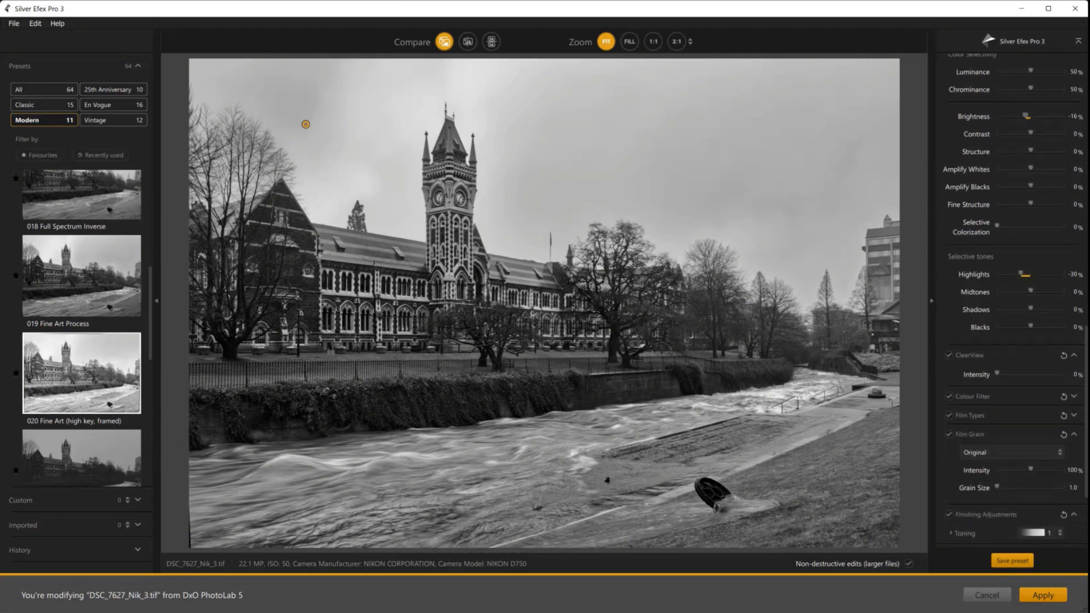
{"action": "scroll", "coordinate": [1013, 301], "scroll_direction": "down", "scroll_amount": 1}
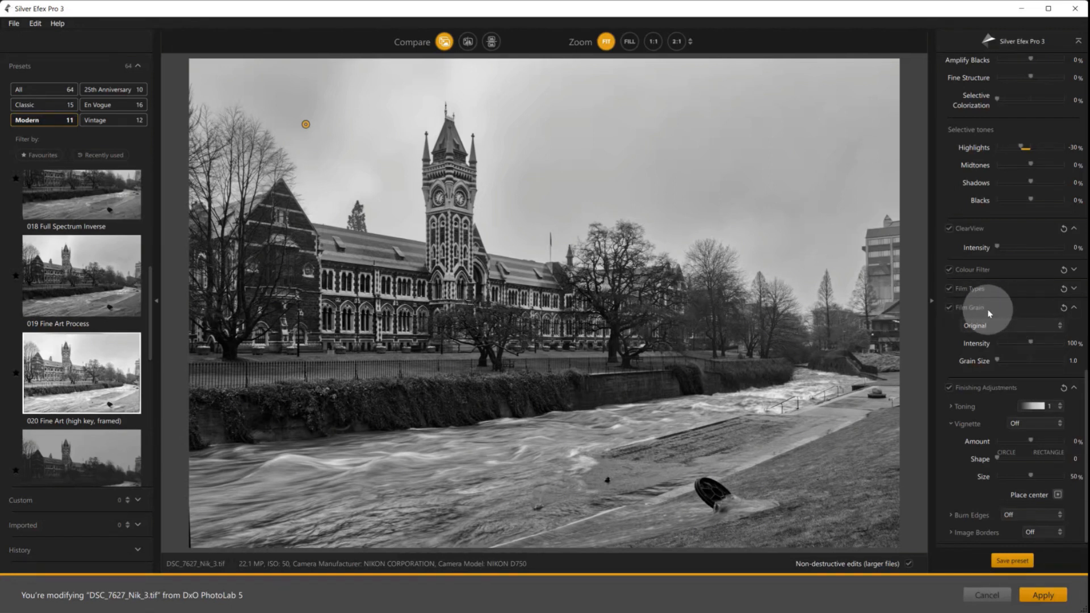
{"action": "left_click", "coordinate": [991, 327]}
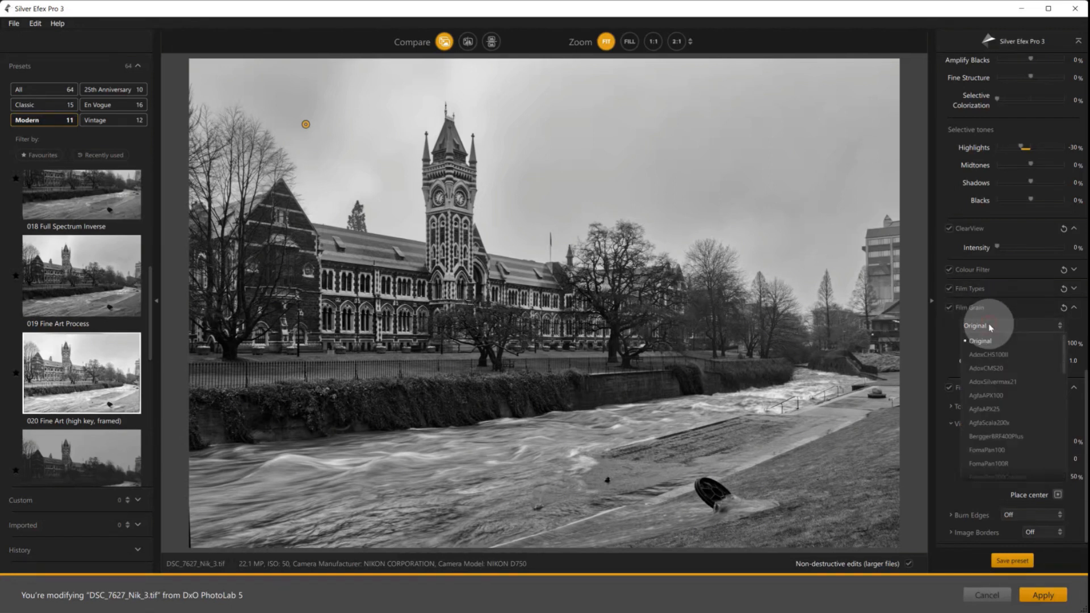
{"action": "left_click_drag", "start_coordinate": [1063, 357], "coordinate": [1066, 400]}
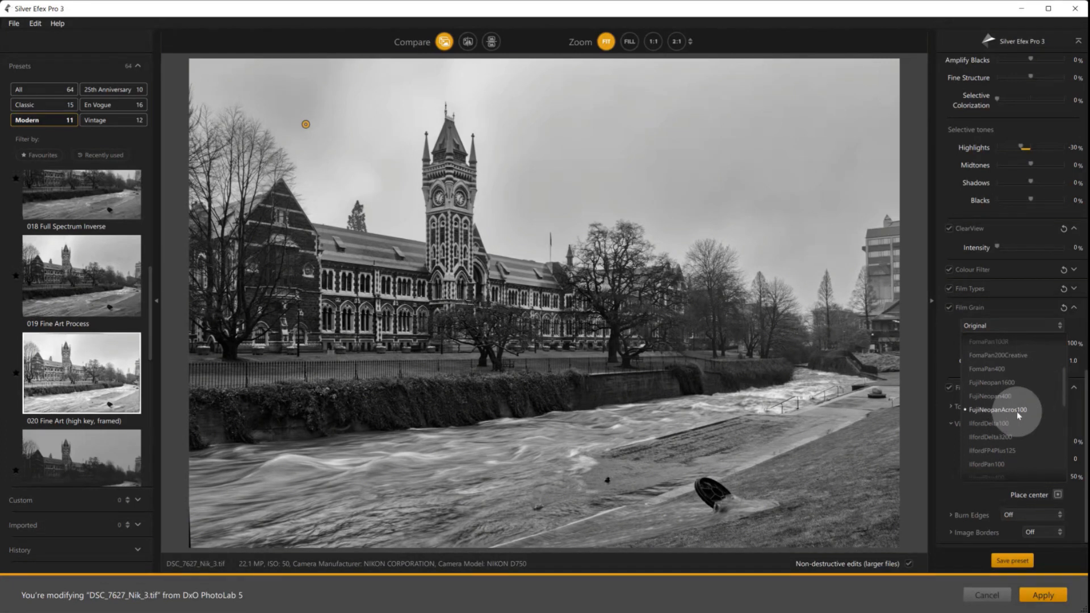
{"action": "left_click", "coordinate": [997, 409]}
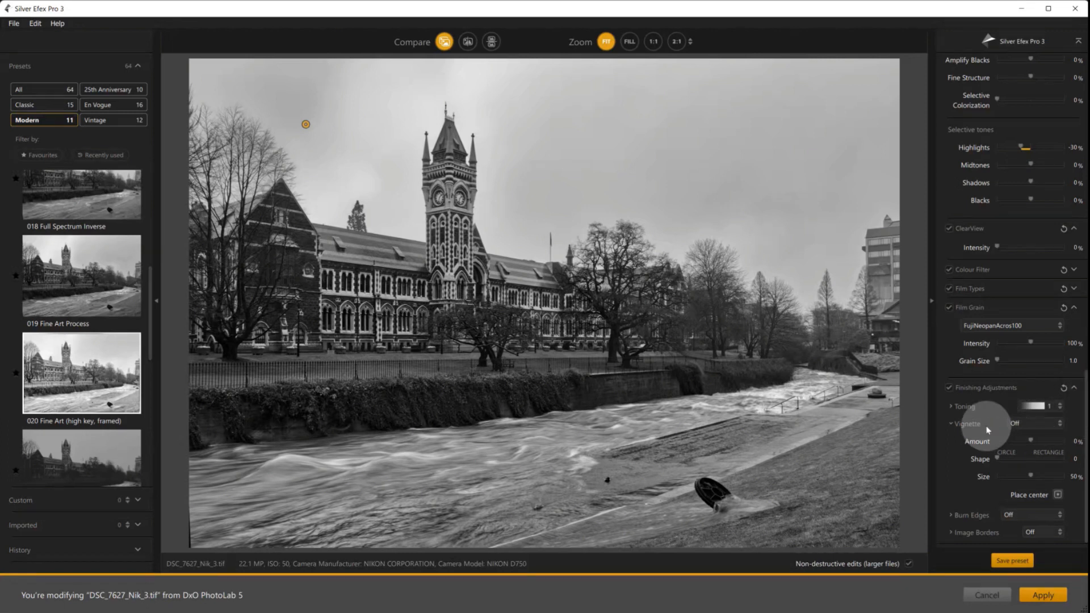
- Preview the Lens Falloff vignettes and apply Lens Falloff 1 to the photo
{"action": "left_click", "coordinate": [1027, 424]}
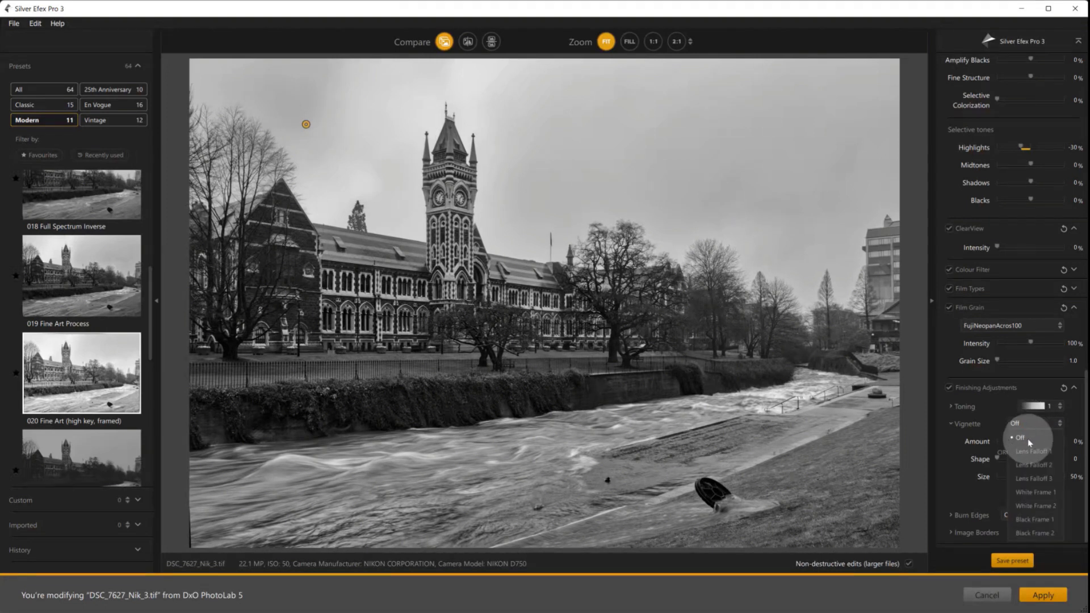
{"action": "left_click", "coordinate": [1030, 452]}
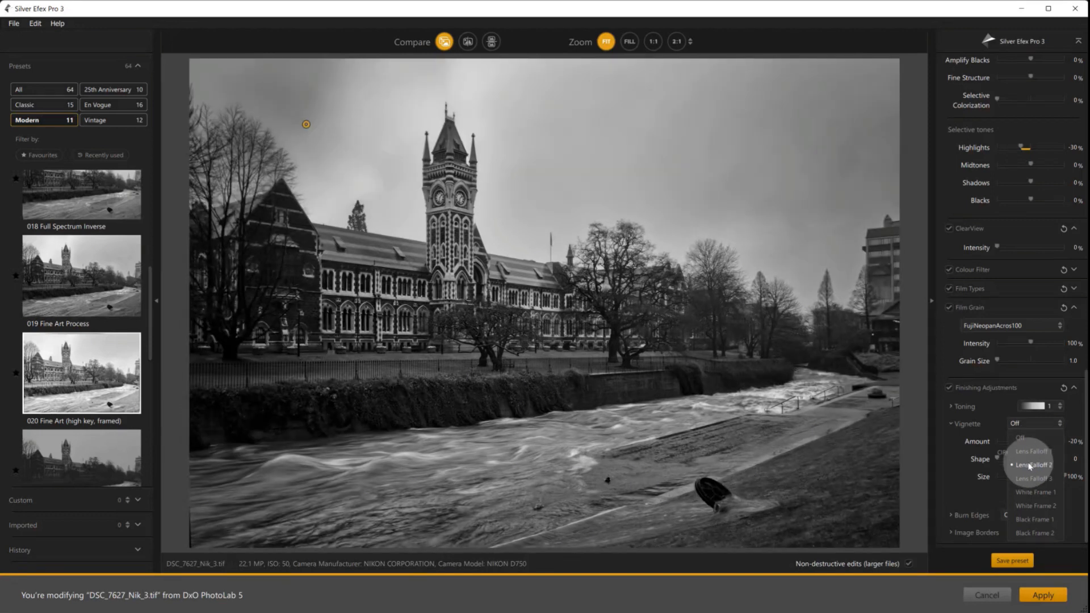
{"action": "left_click", "coordinate": [1032, 466]}
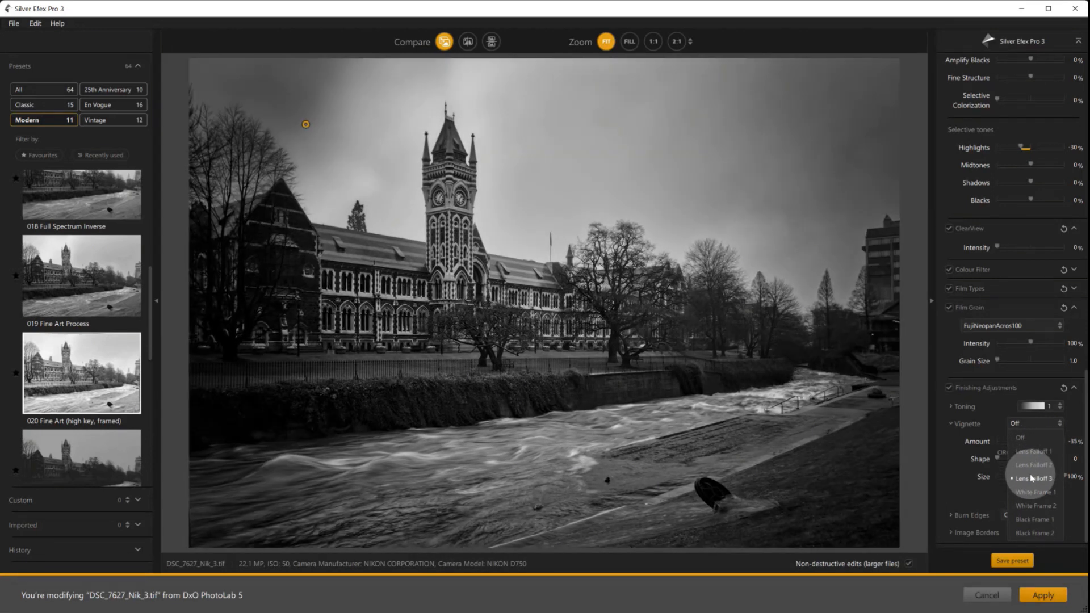
{"action": "left_click", "coordinate": [1033, 453]}
{"action": "left_click", "coordinate": [1033, 453]}
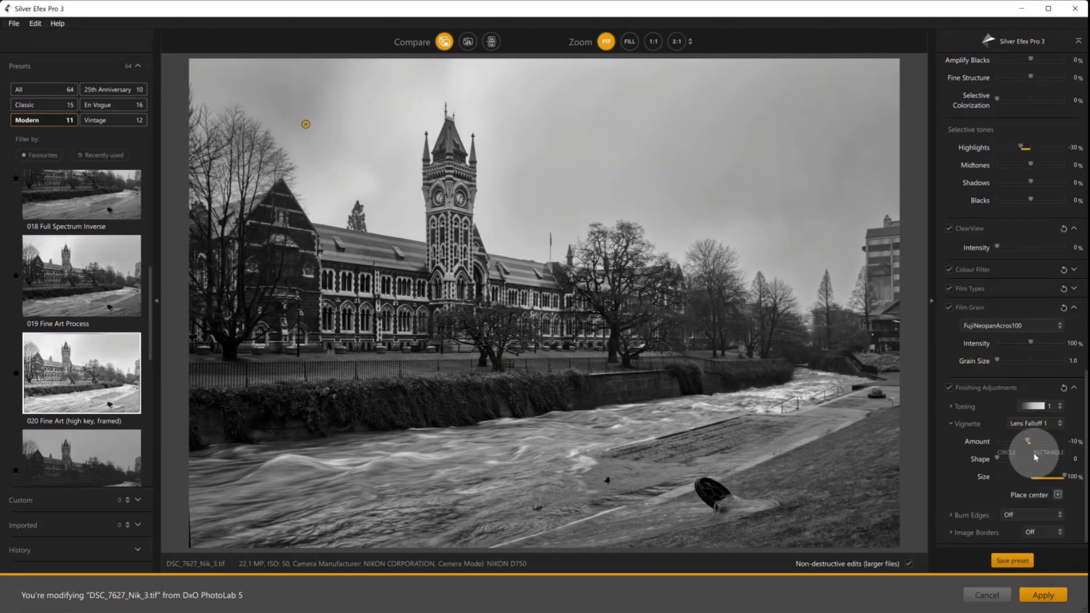
- Refine the vignette to a fully rectangular shape of 100, with Size 36% and Amount -13%
{"action": "left_click_drag", "start_coordinate": [997, 458], "coordinate": [1065, 459]}
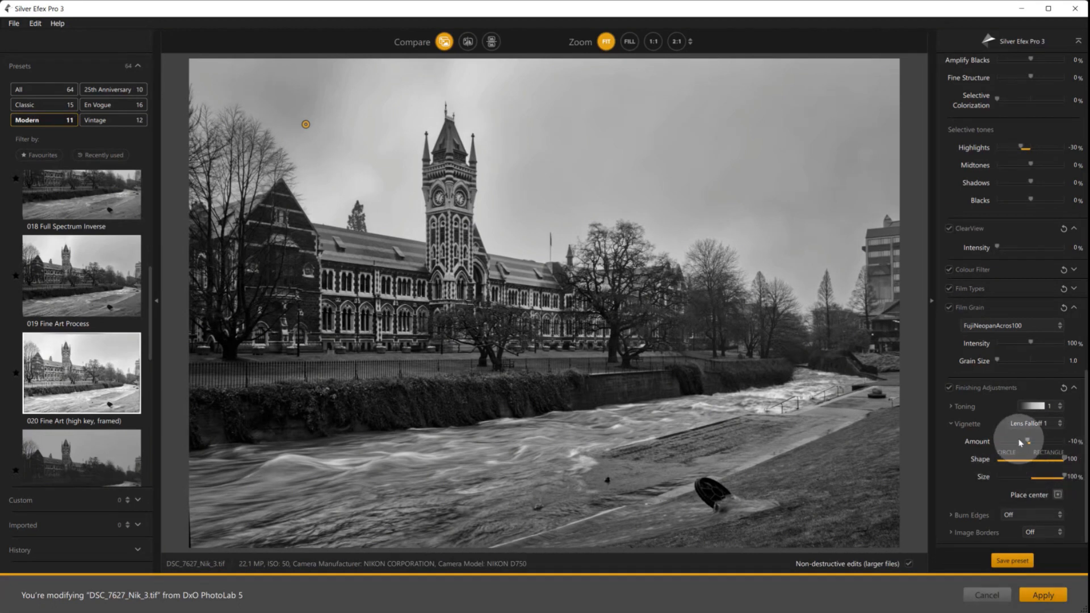
{"action": "left_click_drag", "start_coordinate": [1027, 440], "coordinate": [963, 437]}
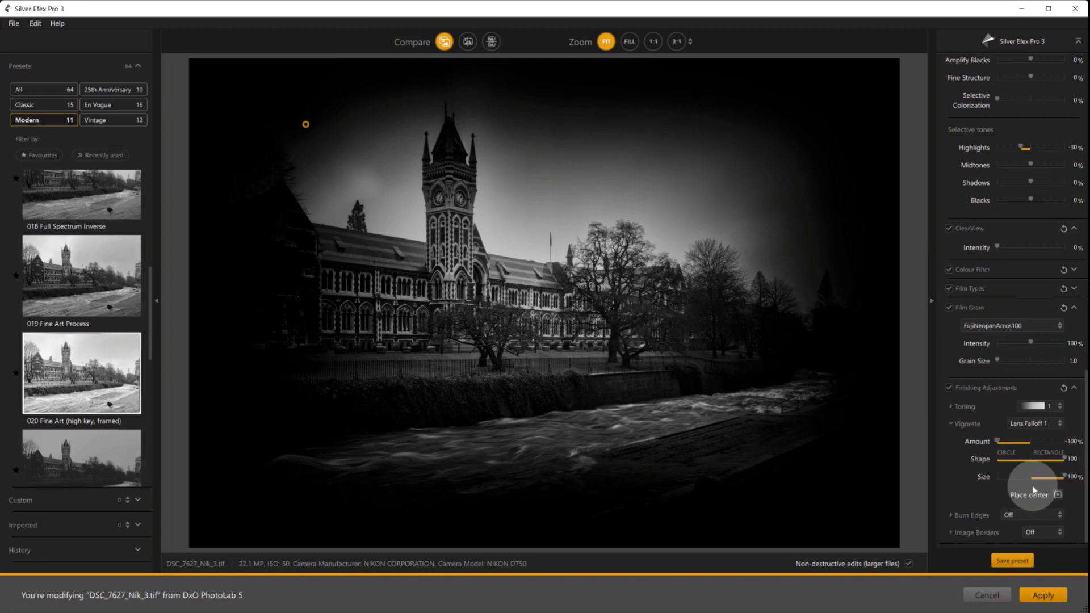
{"action": "left_click_drag", "start_coordinate": [1063, 476], "coordinate": [1024, 478]}
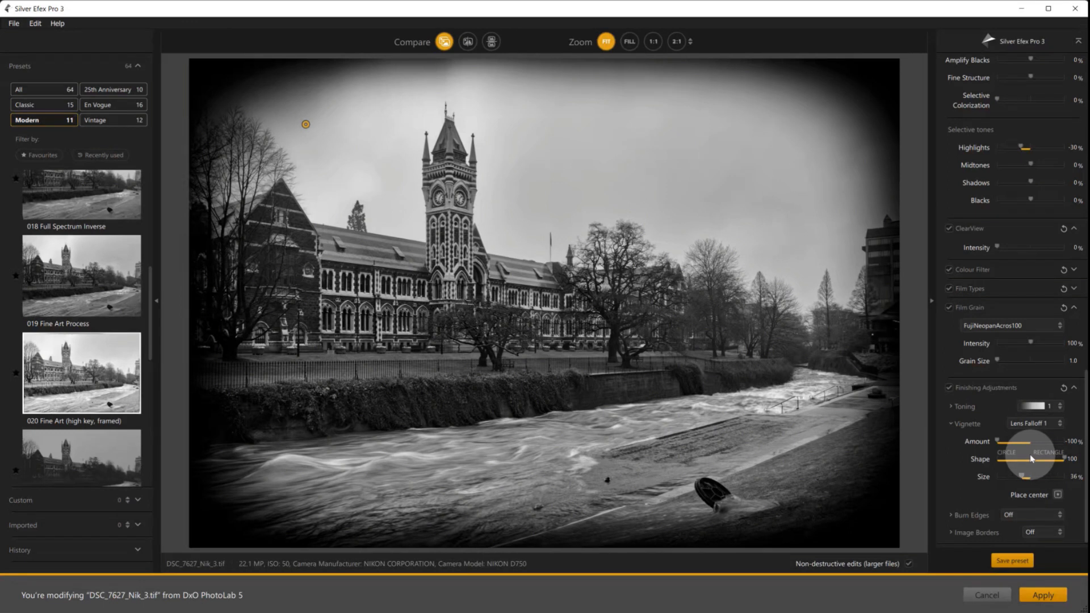
{"action": "left_click_drag", "start_coordinate": [998, 441], "coordinate": [1027, 445]}
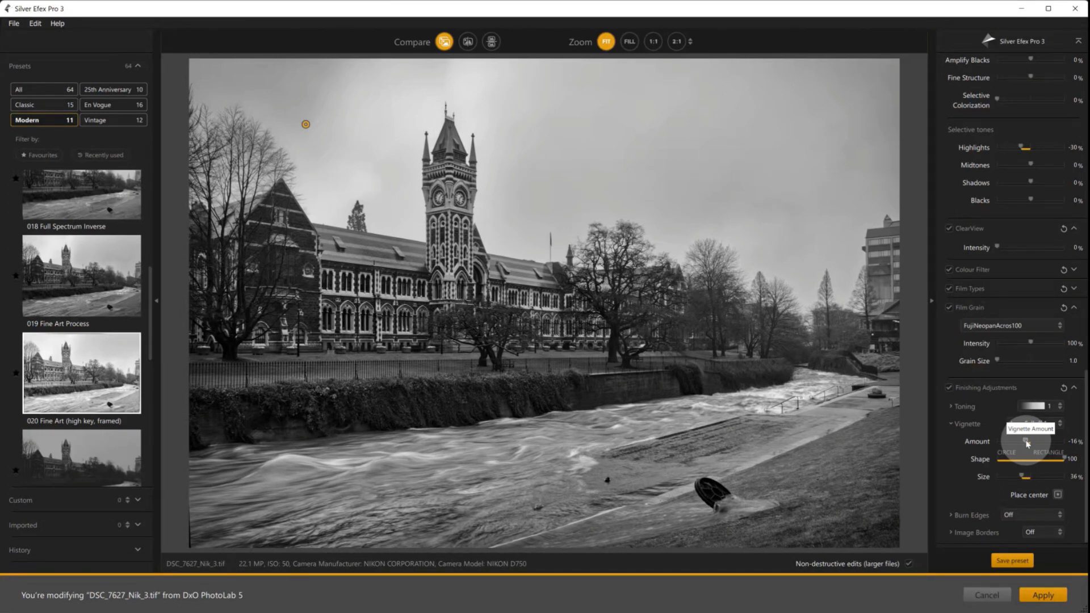
{"action": "scroll", "coordinate": [1026, 444], "scroll_direction": "up", "scroll_amount": 2}
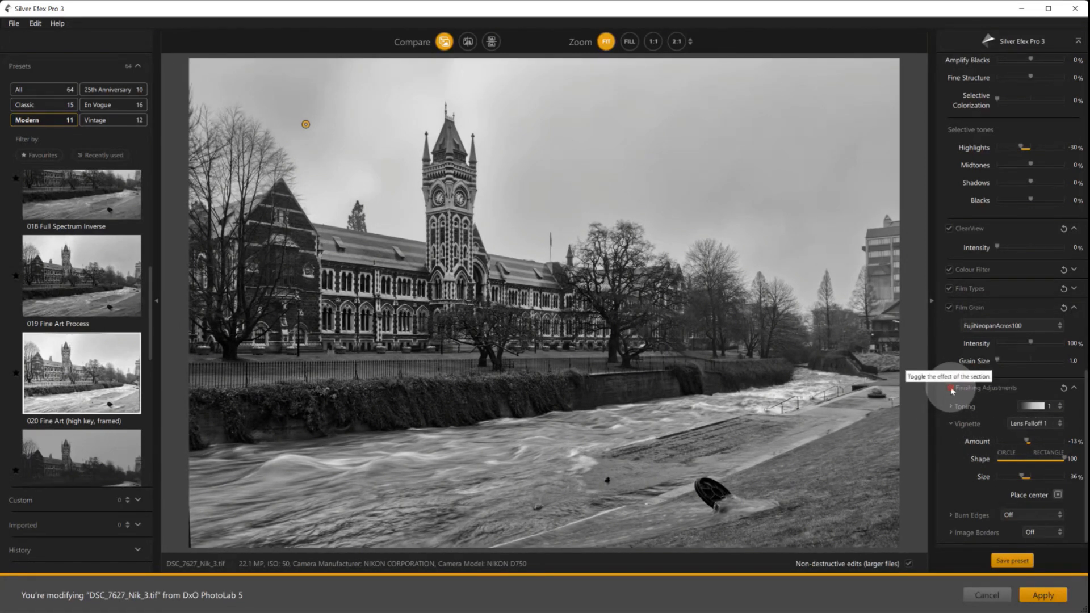
- Toggle the Finishing Adjustments effect off and on to compare the photo with and without the vignette
{"action": "left_click", "coordinate": [950, 386]}
{"action": "left_click", "coordinate": [950, 387]}
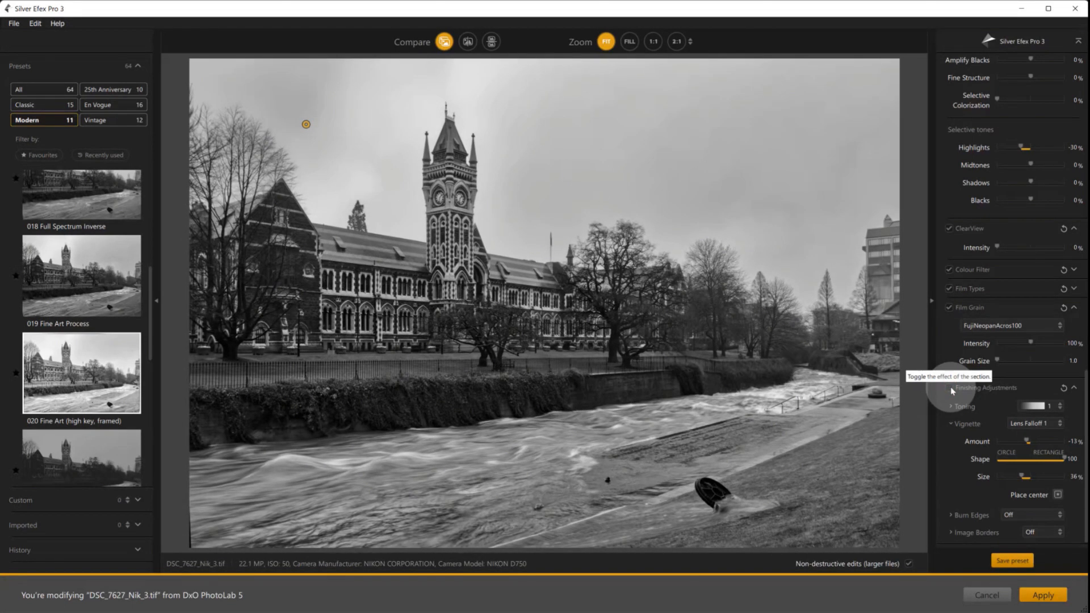
{"action": "left_click", "coordinate": [950, 387]}
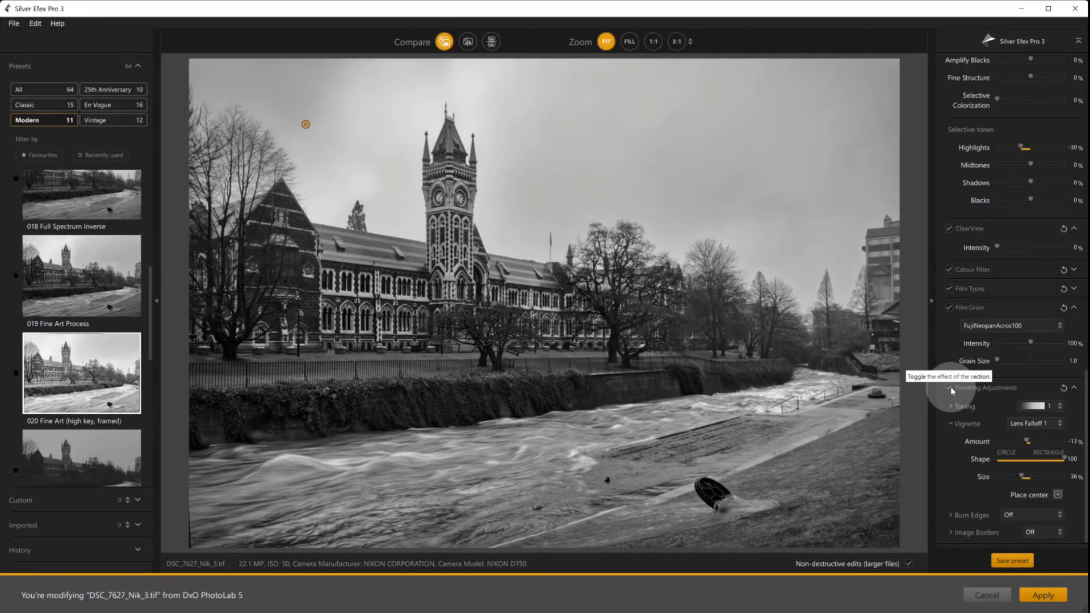
- Ease the vignette Amount to -10% and apply the black and white conversion, returning to DxO PhotoLab
{"action": "left_click", "coordinate": [1027, 441]}
{"action": "left_click_drag", "start_coordinate": [1027, 440], "coordinate": [1027, 439]}
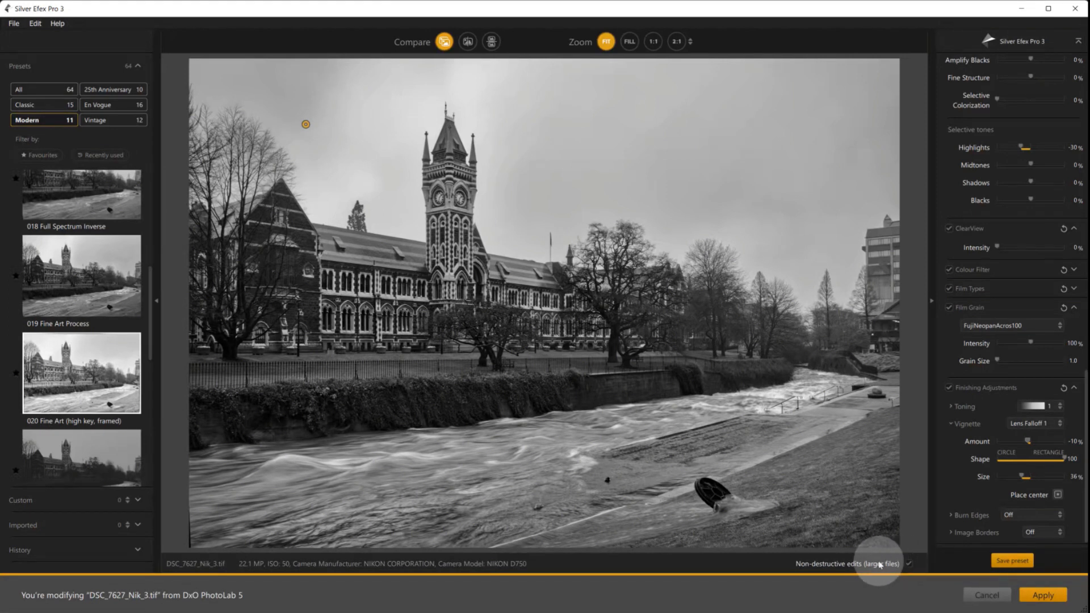
{"action": "left_click", "coordinate": [1044, 595]}
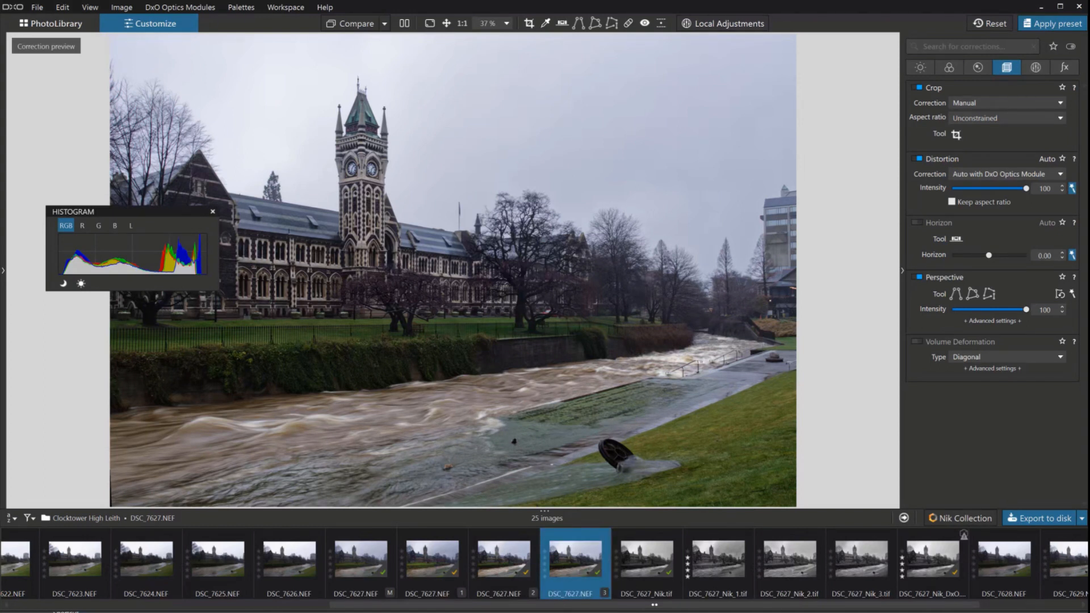
- Compare the black and white versions DSC_7627_Nik_3.tif and DSC_7627_Nik_2.tif by viewing them alternately, ending on DSC_7627_Nik_3.tif
{"action": "left_click", "coordinate": [855, 562]}
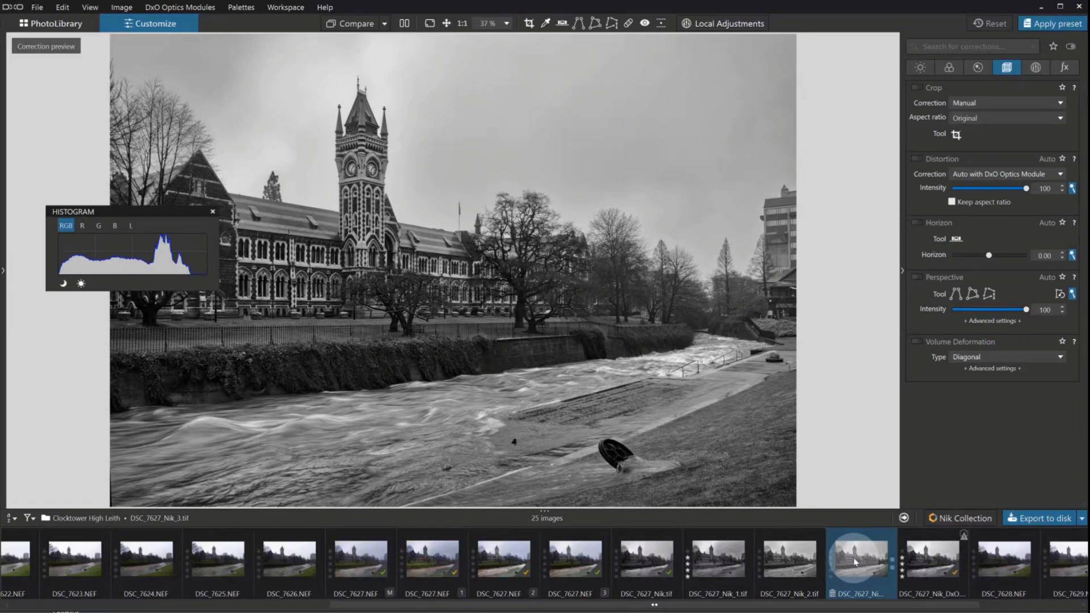
{"action": "left_click", "coordinate": [789, 563], "text": "ctrl"}
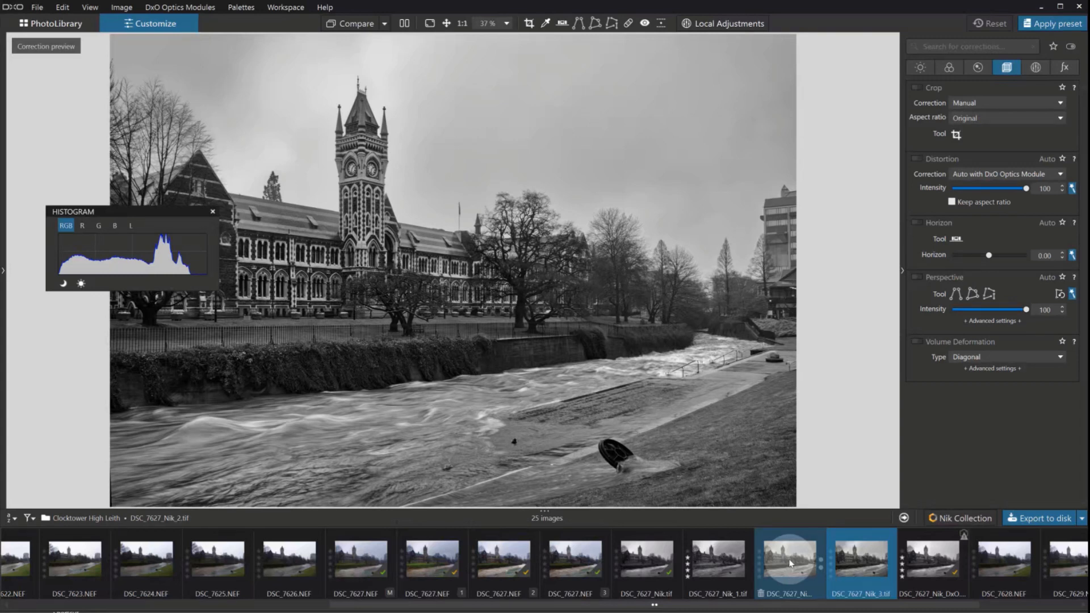
{"action": "left_click", "coordinate": [789, 563]}
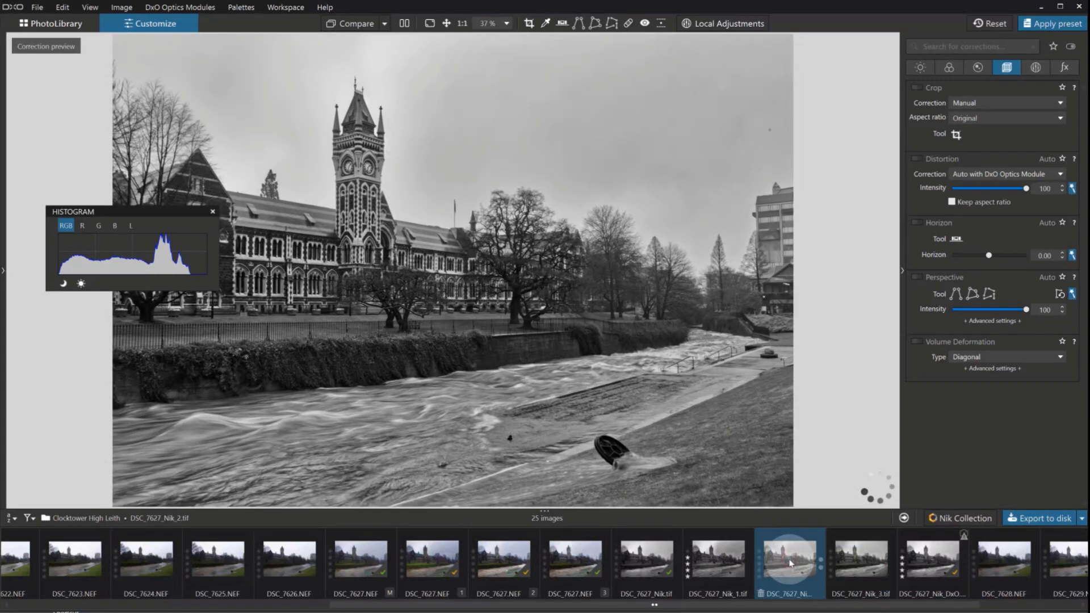
{"action": "left_click", "coordinate": [856, 563]}
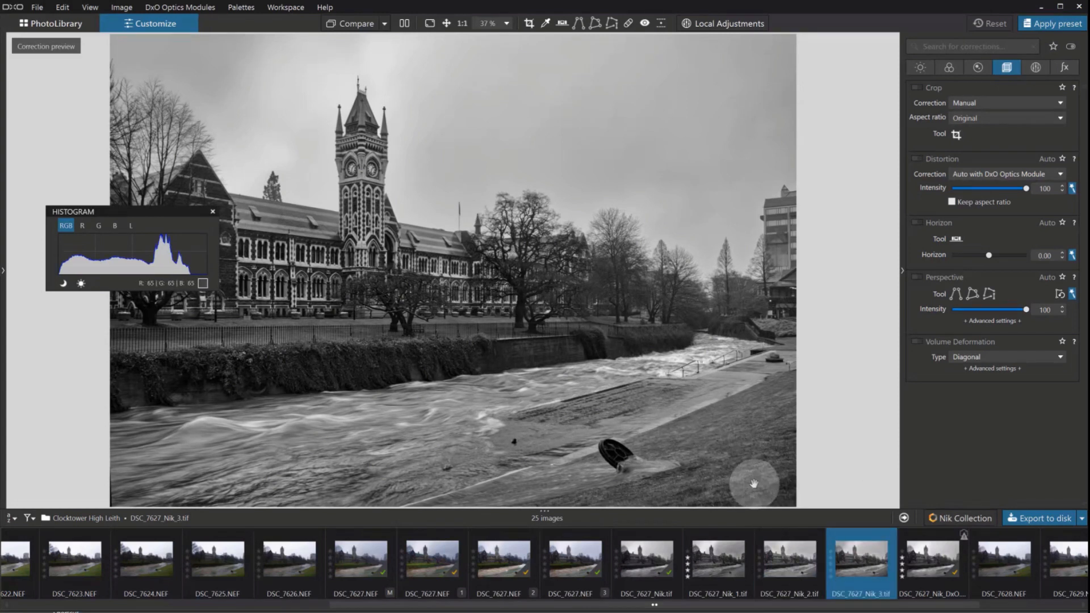
{"action": "left_click", "coordinate": [786, 562], "text": "ctrl"}
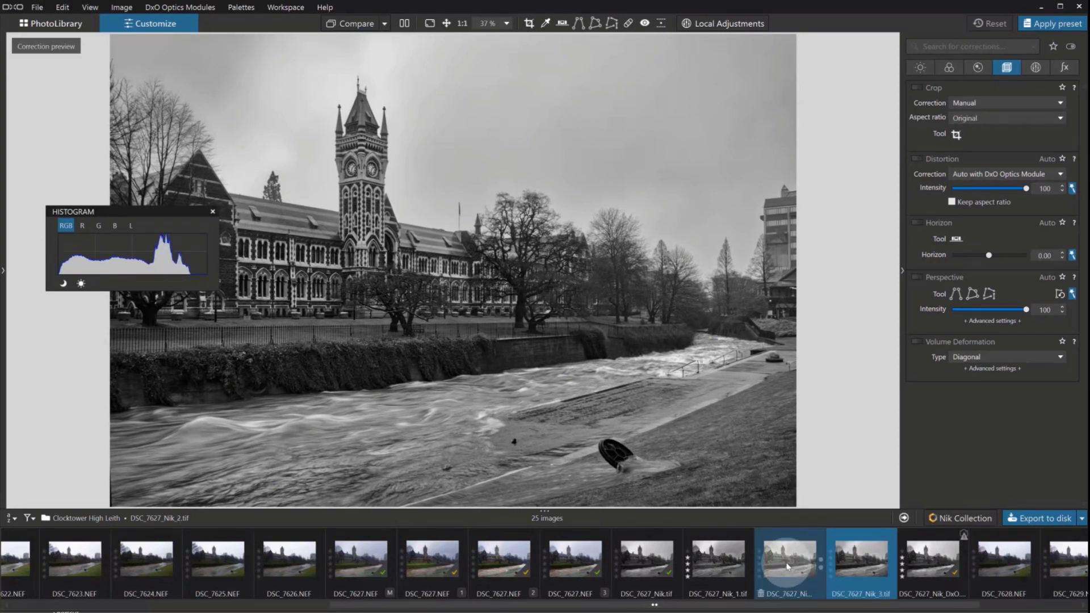
{"action": "left_click", "coordinate": [787, 565]}
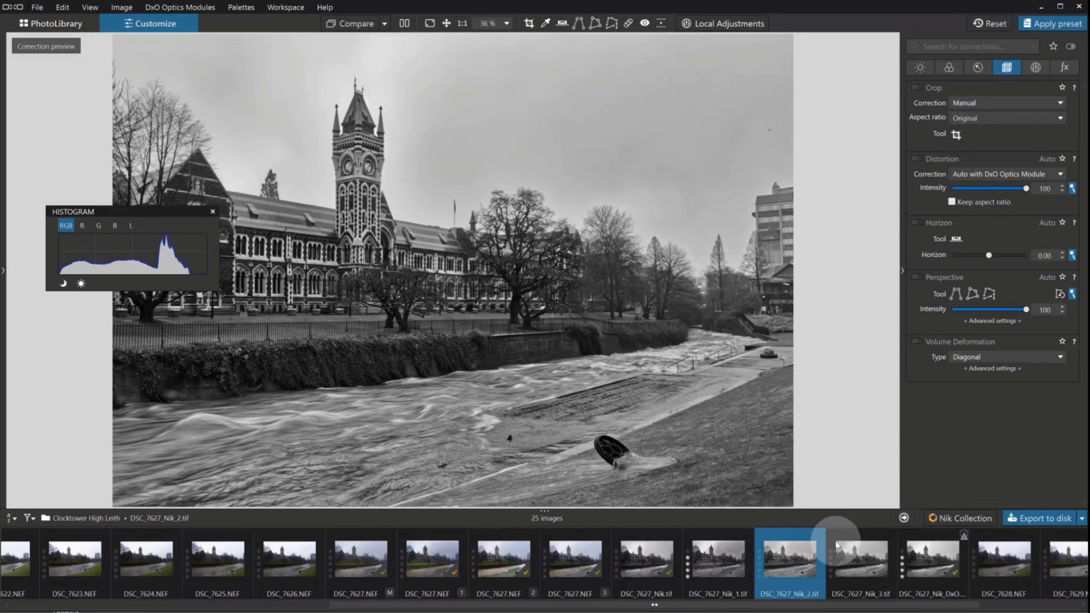
{"action": "left_click", "coordinate": [861, 566], "text": "ctrl"}
{"action": "left_click", "coordinate": [861, 565]}
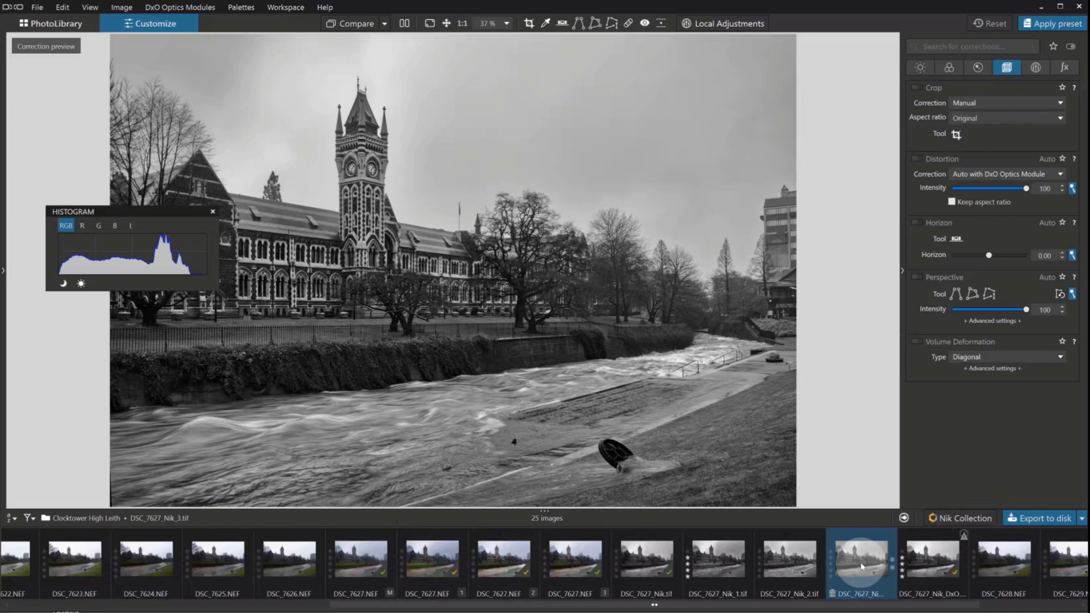
{"action": "left_click", "coordinate": [788, 565], "text": "ctrl"}
{"action": "left_click", "coordinate": [787, 565]}
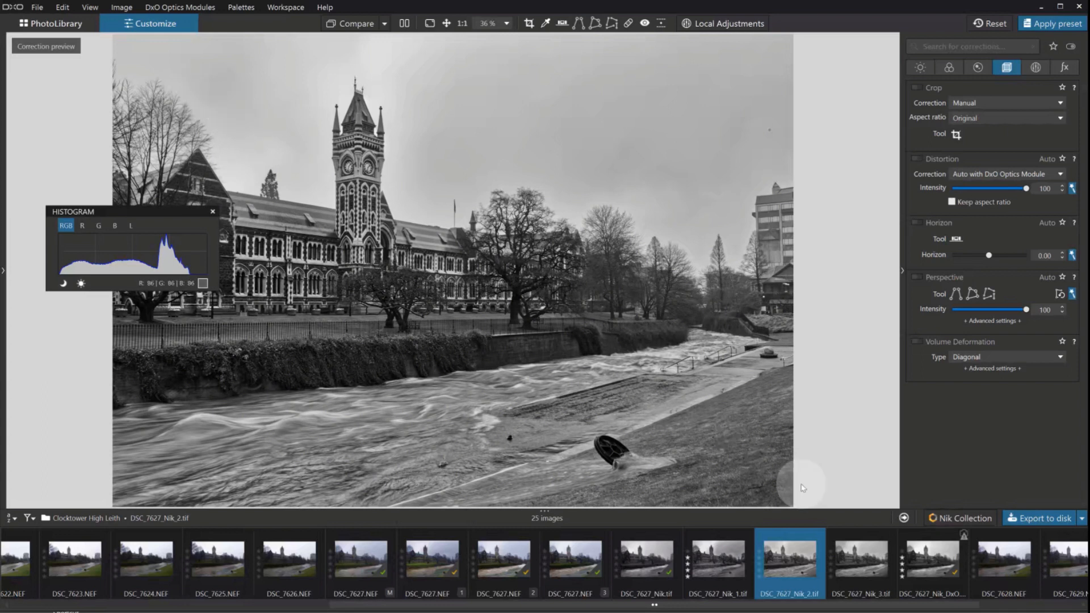
{"action": "left_click", "coordinate": [850, 565]}
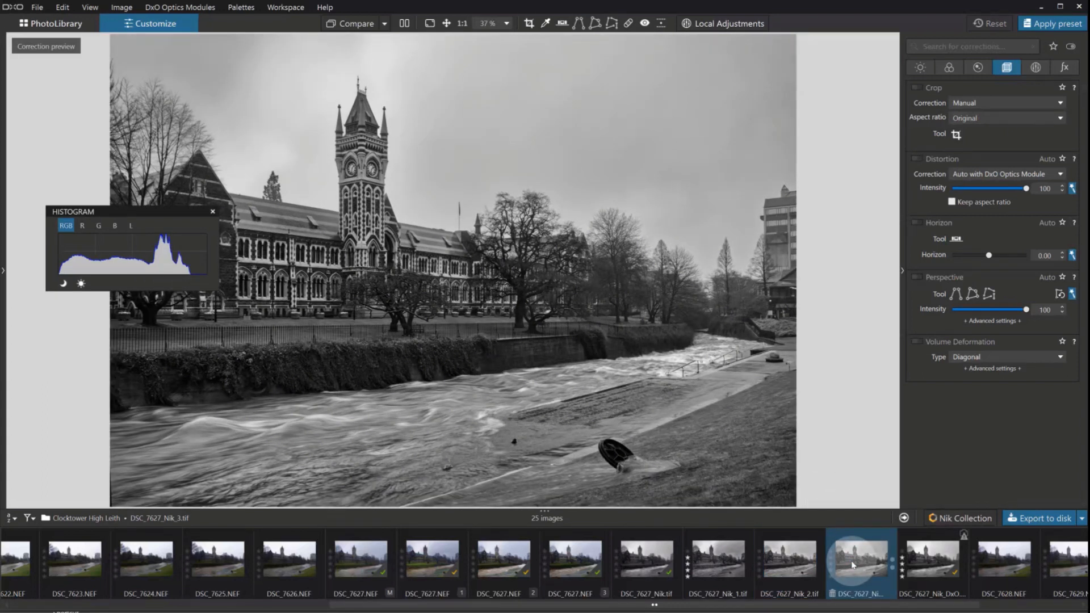